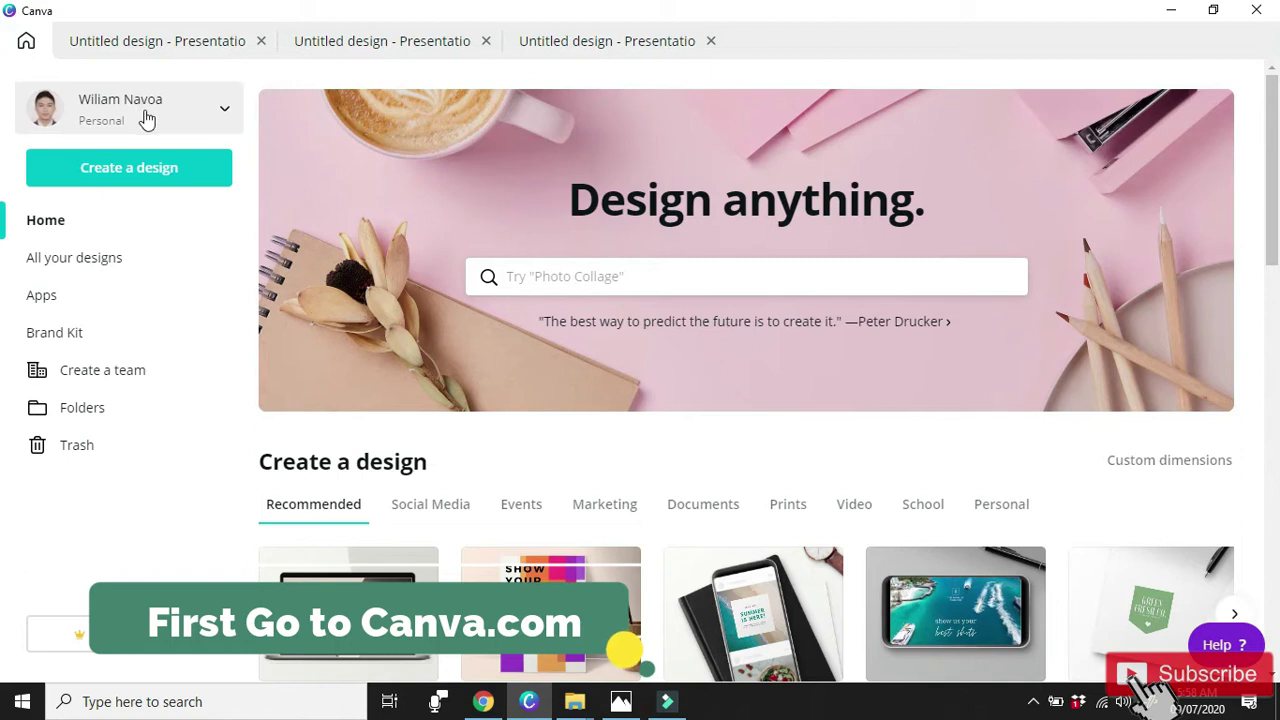
Create a blank Presentation design and place the vintage pocket watch photo on the page, widened to the left page edge.
click(153, 178)
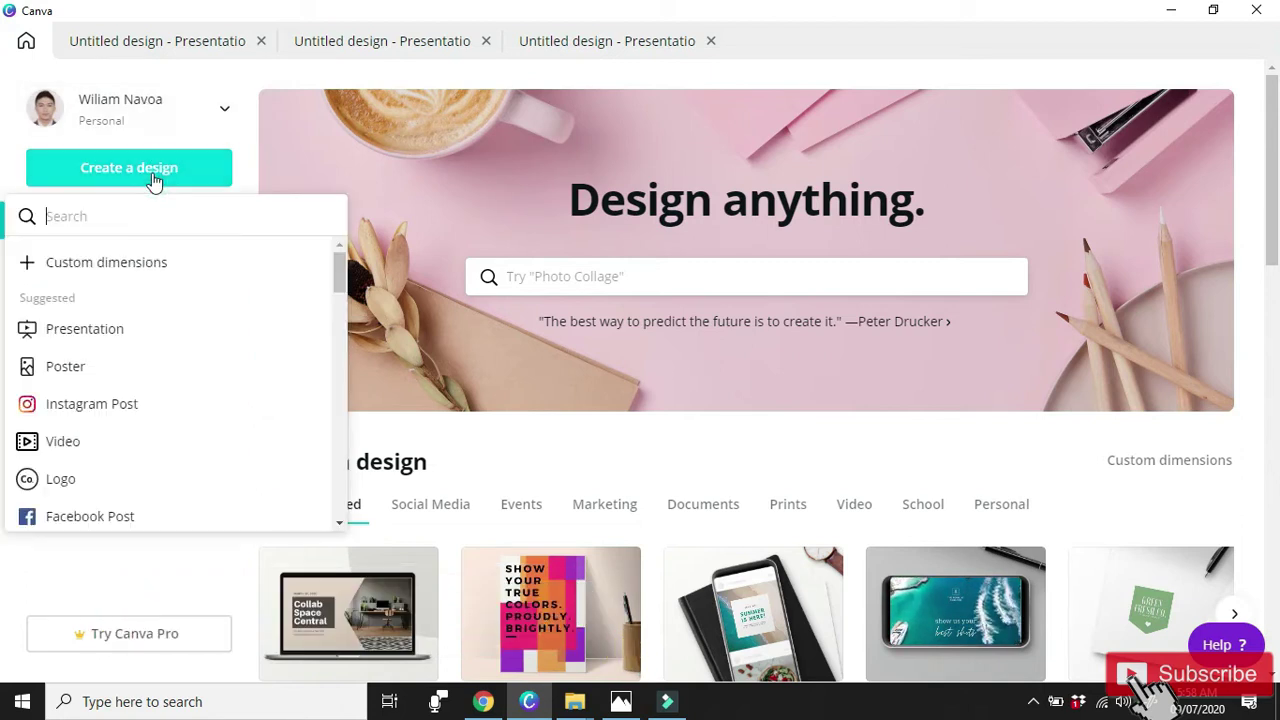
click(96, 342)
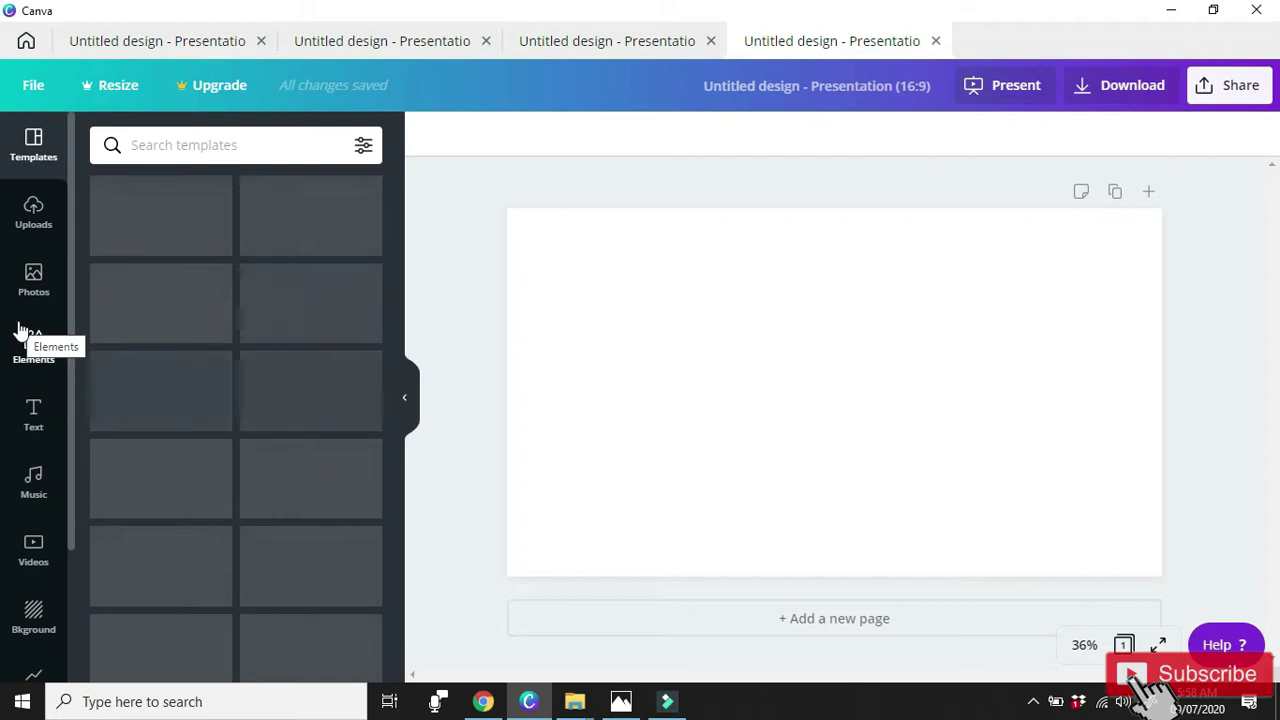
click(31, 292)
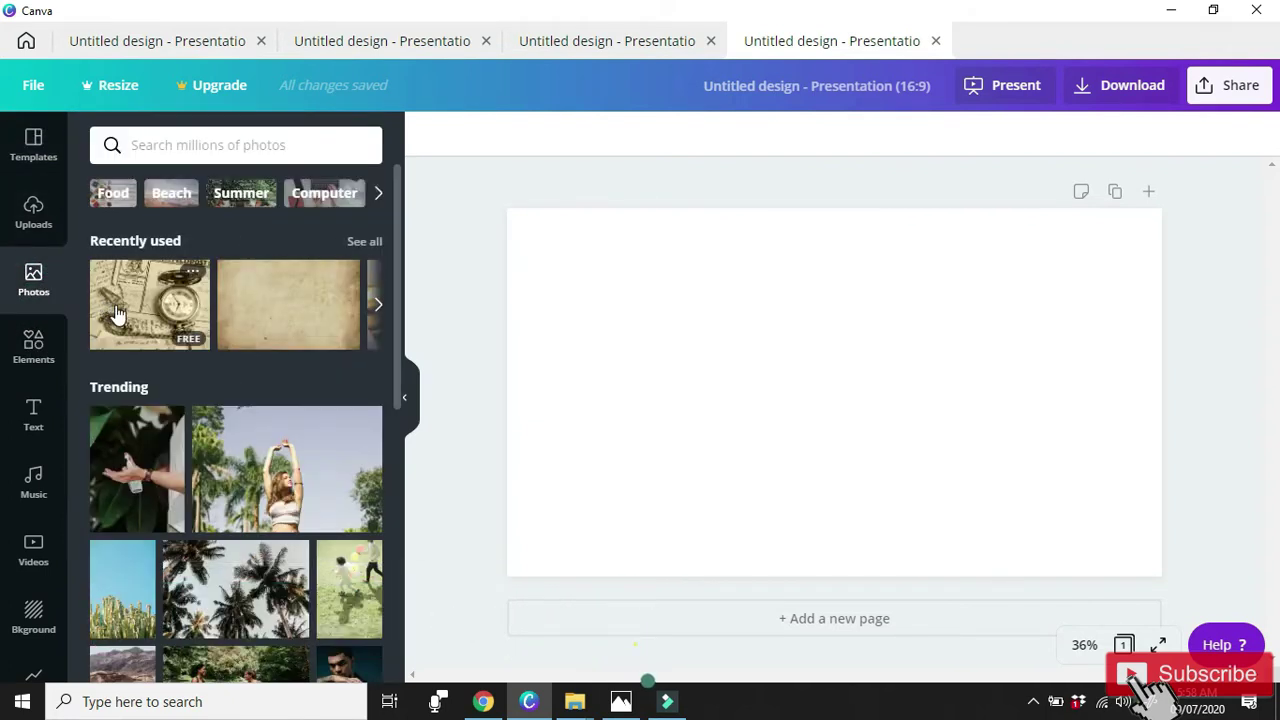
drag(117, 313, 645, 328)
drag(612, 444, 518, 444)
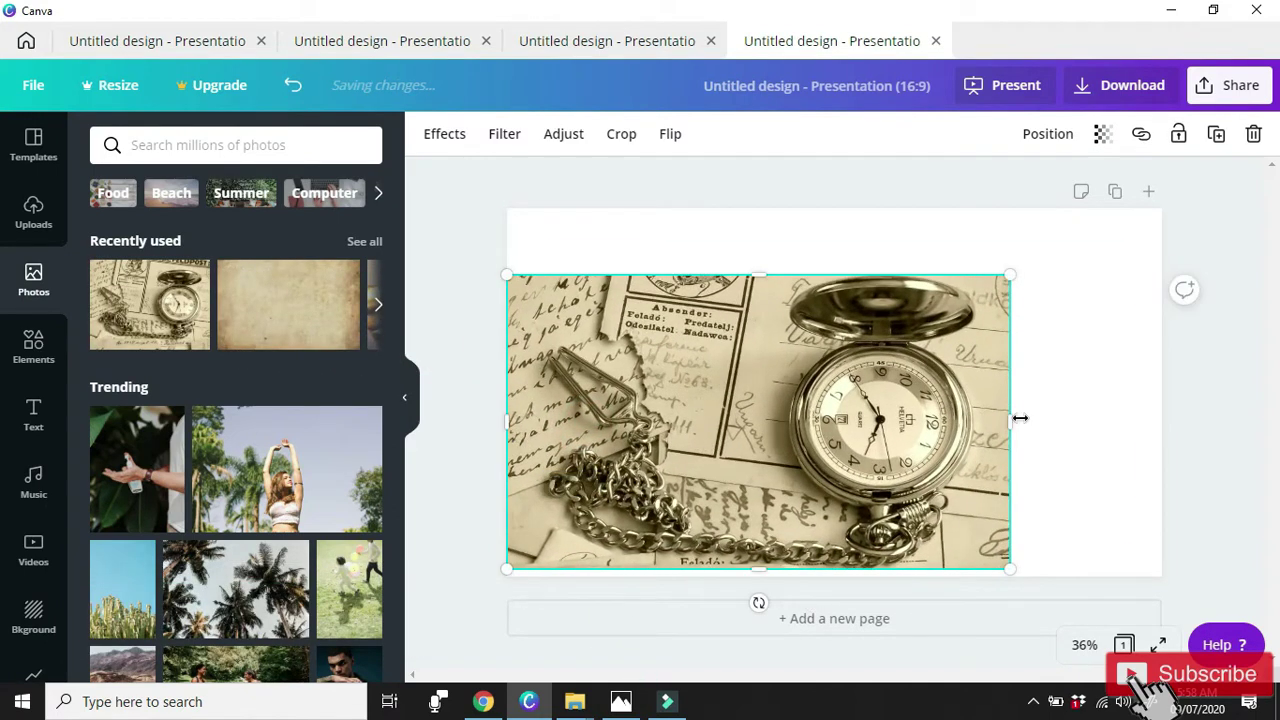
Stretch the pocket watch photo to the full page width of 1,920 and up to the page's top edge.
drag(1017, 424, 1112, 424)
right_click(1188, 428)
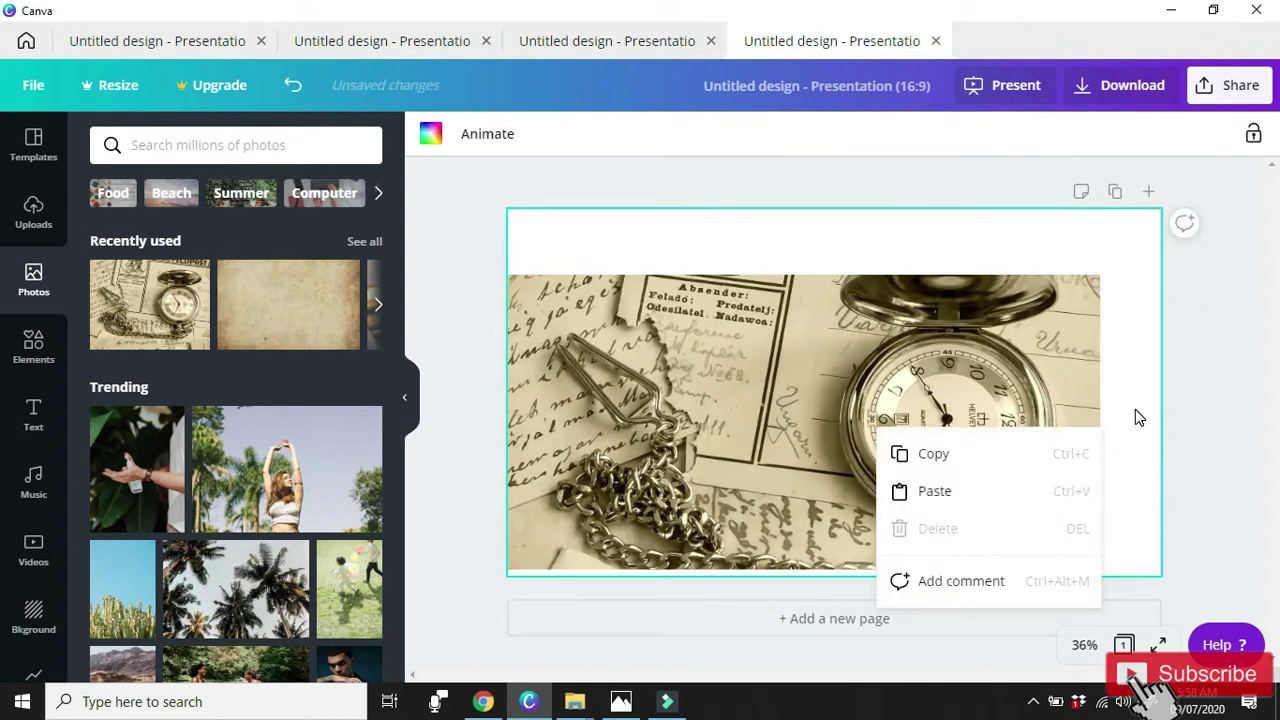
click(1131, 365)
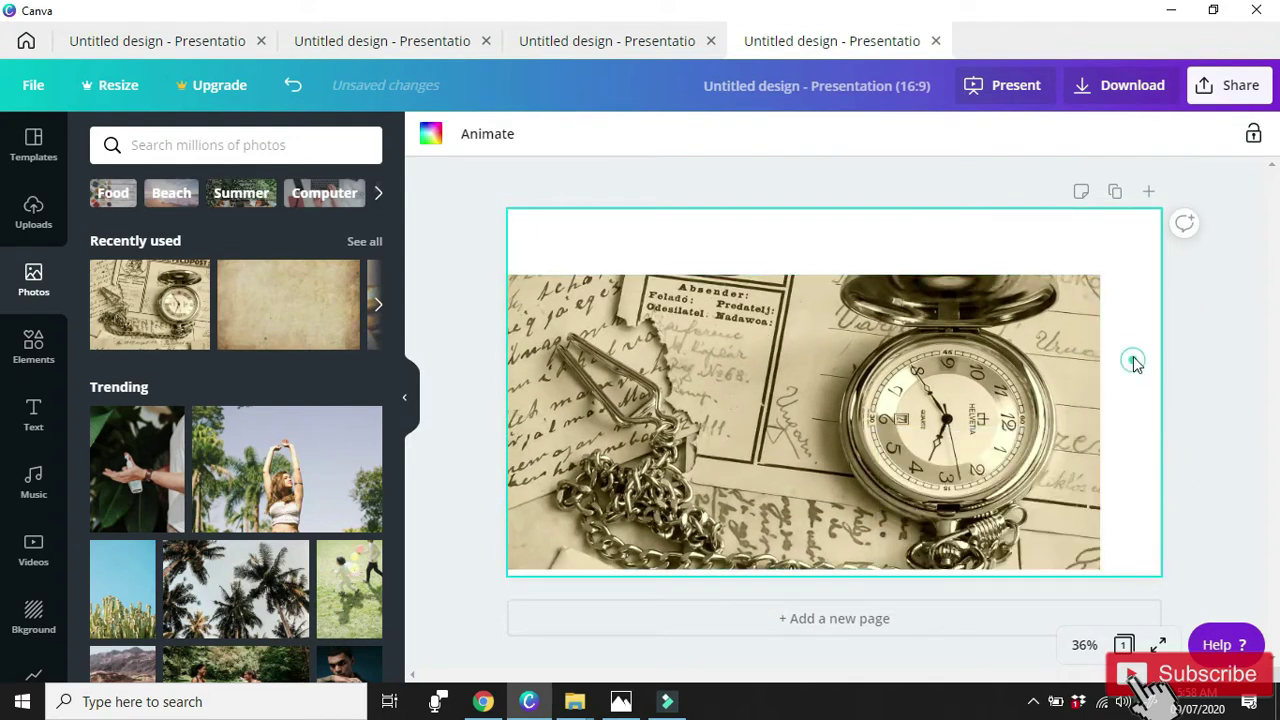
click(1097, 423)
drag(1135, 420, 1157, 410)
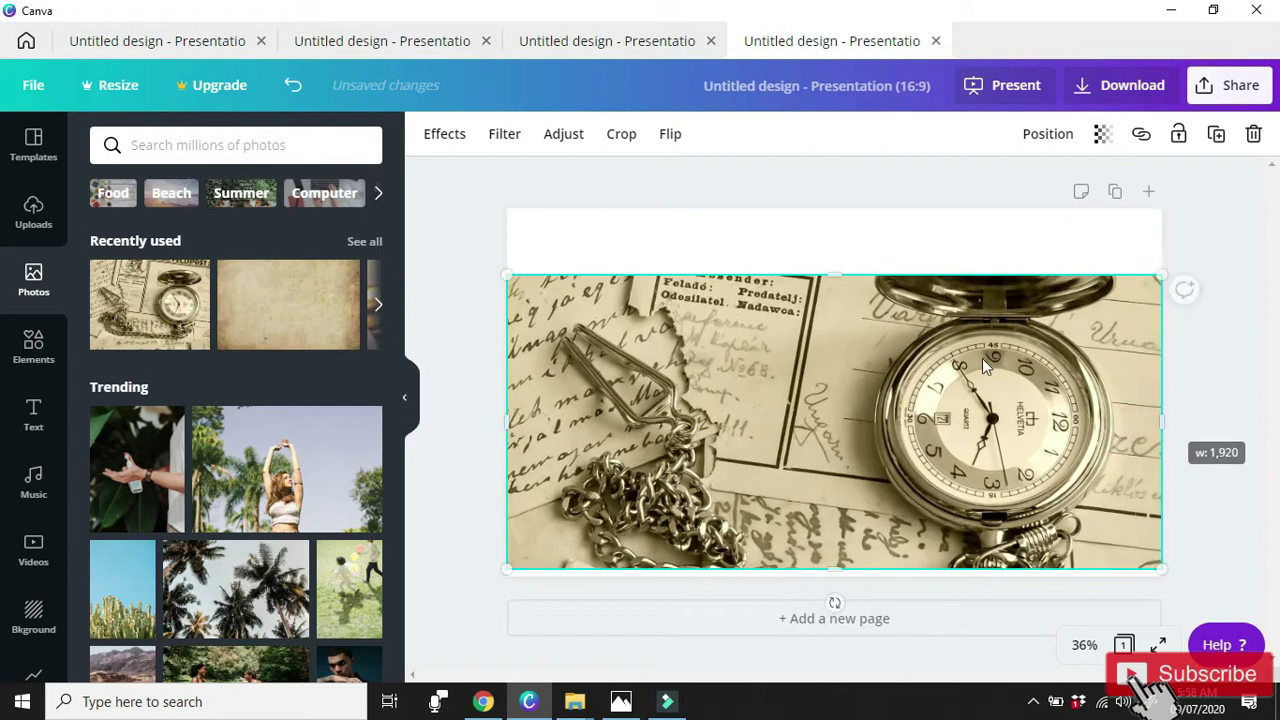
drag(835, 271, 838, 208)
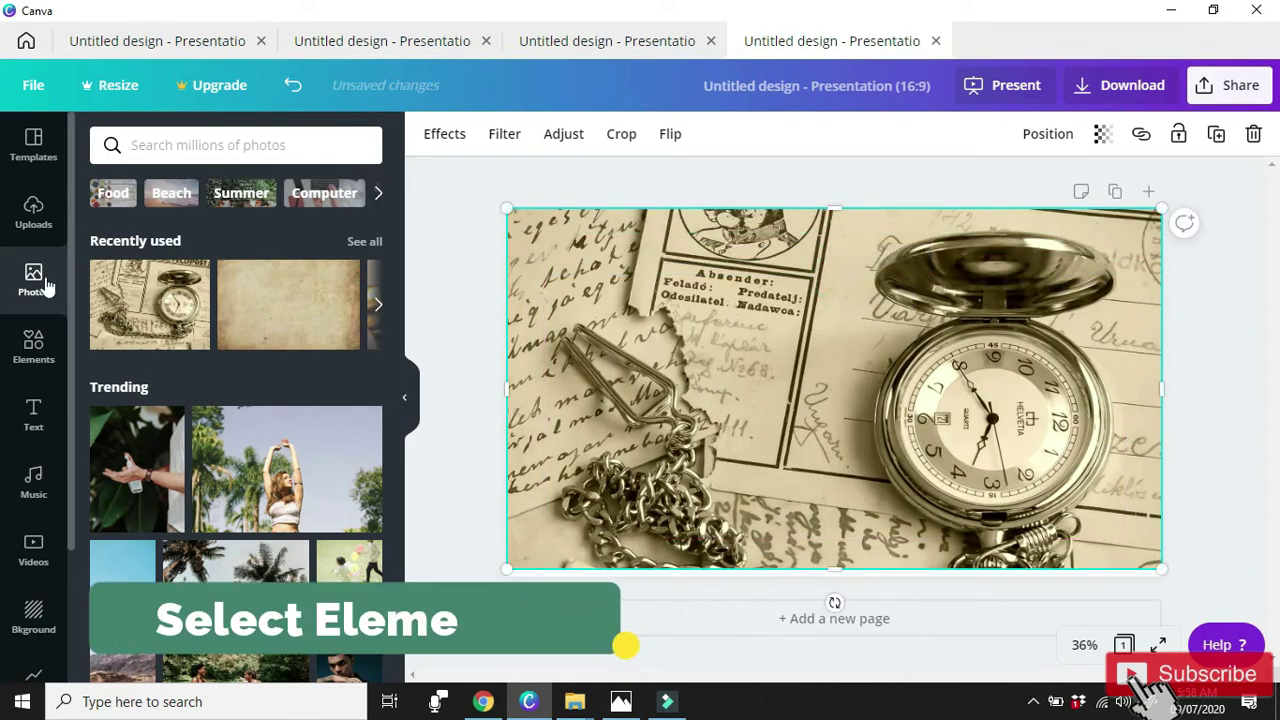
Add five black-bordered tablet frames over the photo, three in an upper row and two staggered below in the gaps.
click(34, 345)
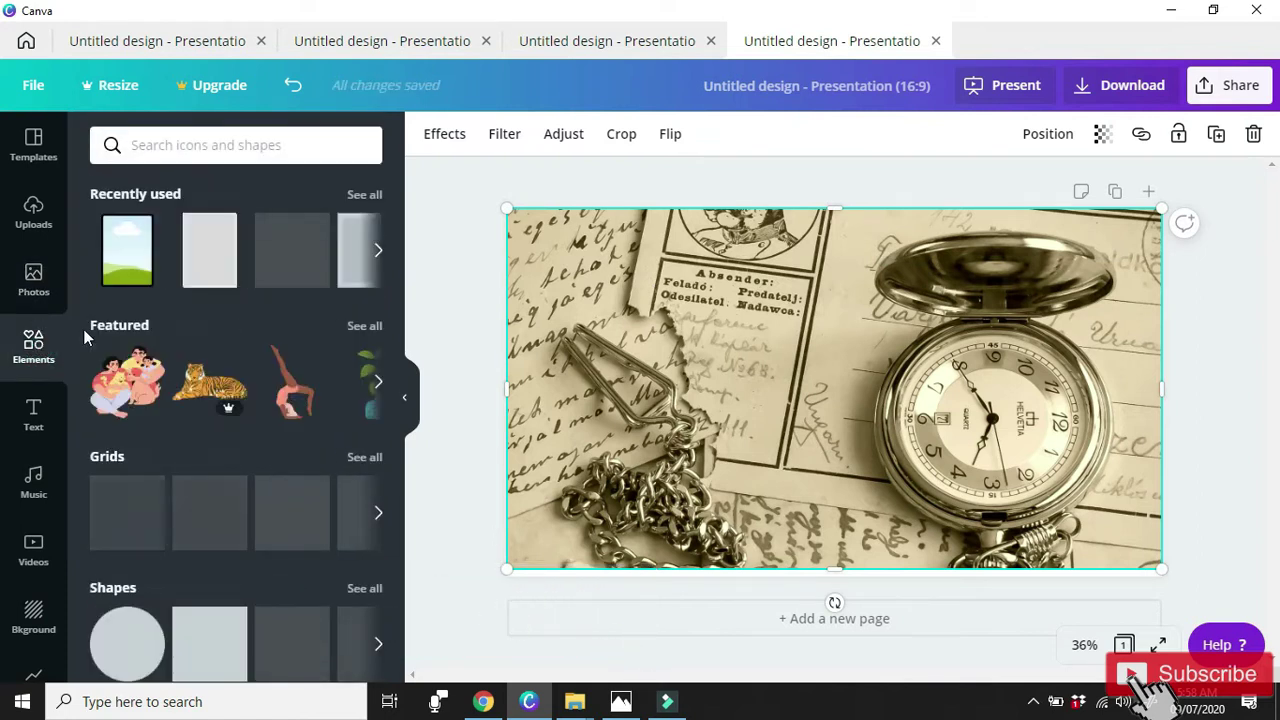
drag(173, 249, 560, 250)
drag(134, 268, 705, 423)
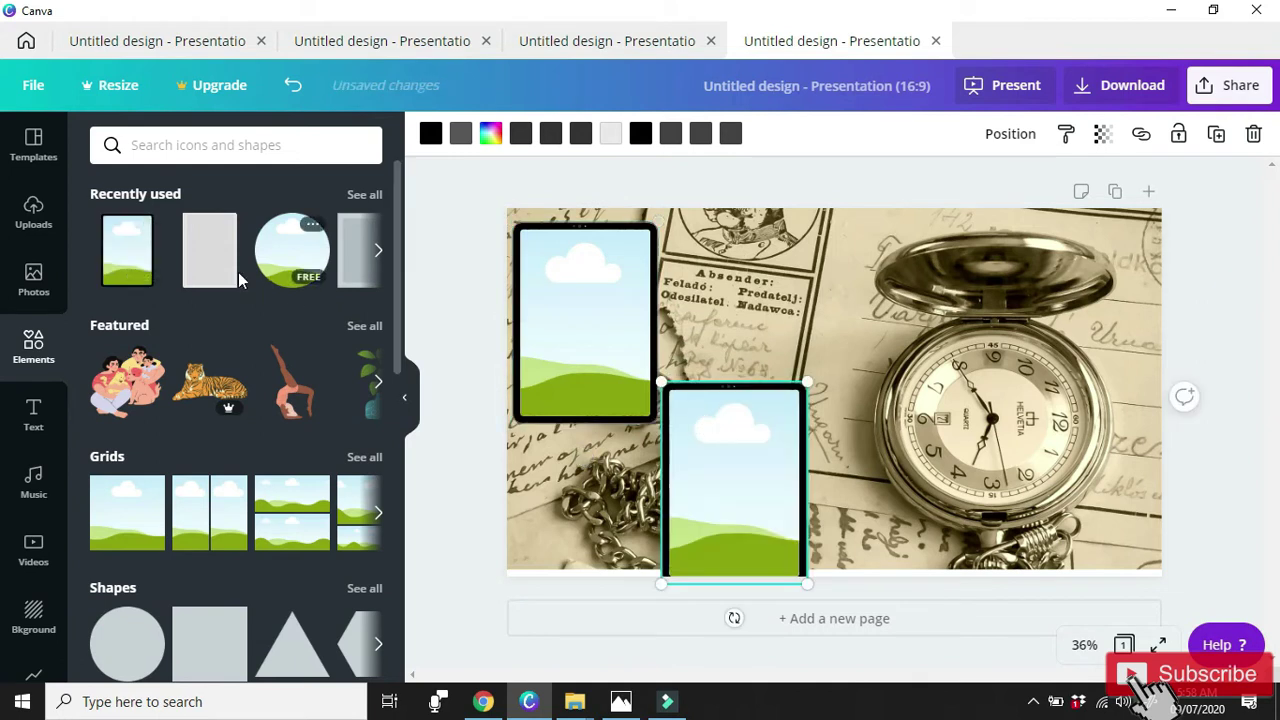
drag(127, 252, 773, 257)
drag(145, 262, 944, 430)
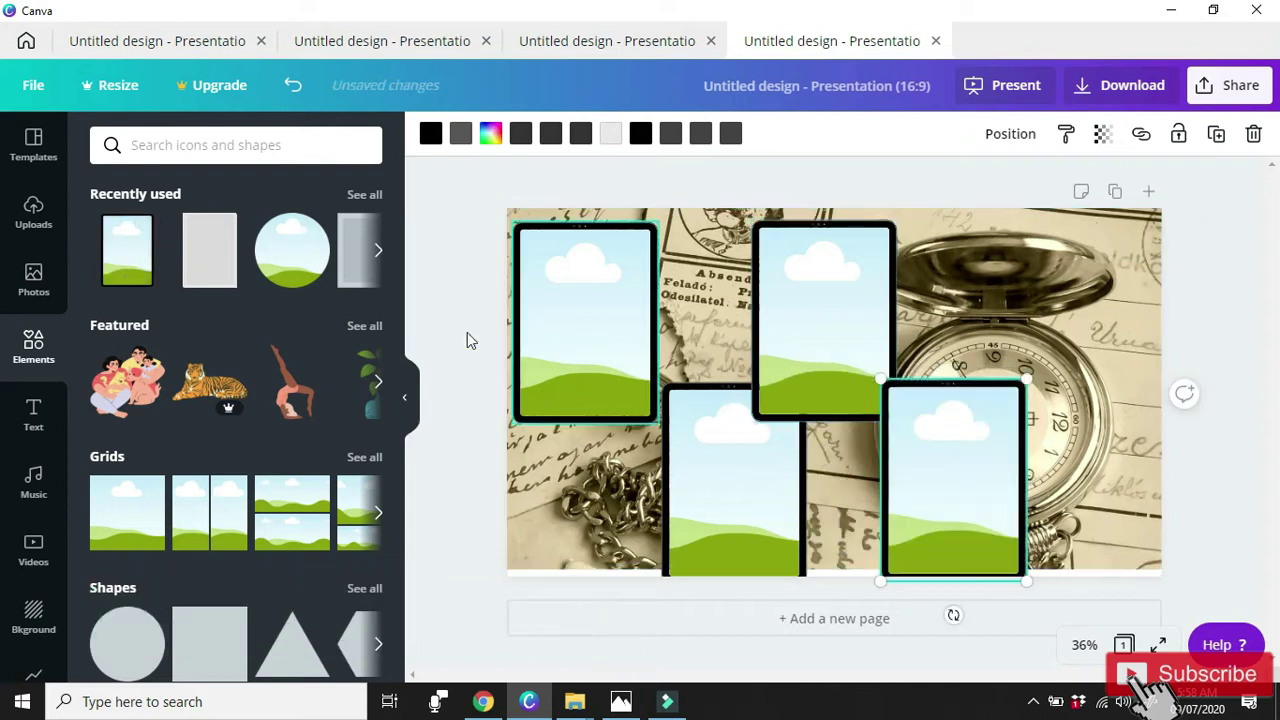
drag(145, 262, 1068, 270)
click(934, 296)
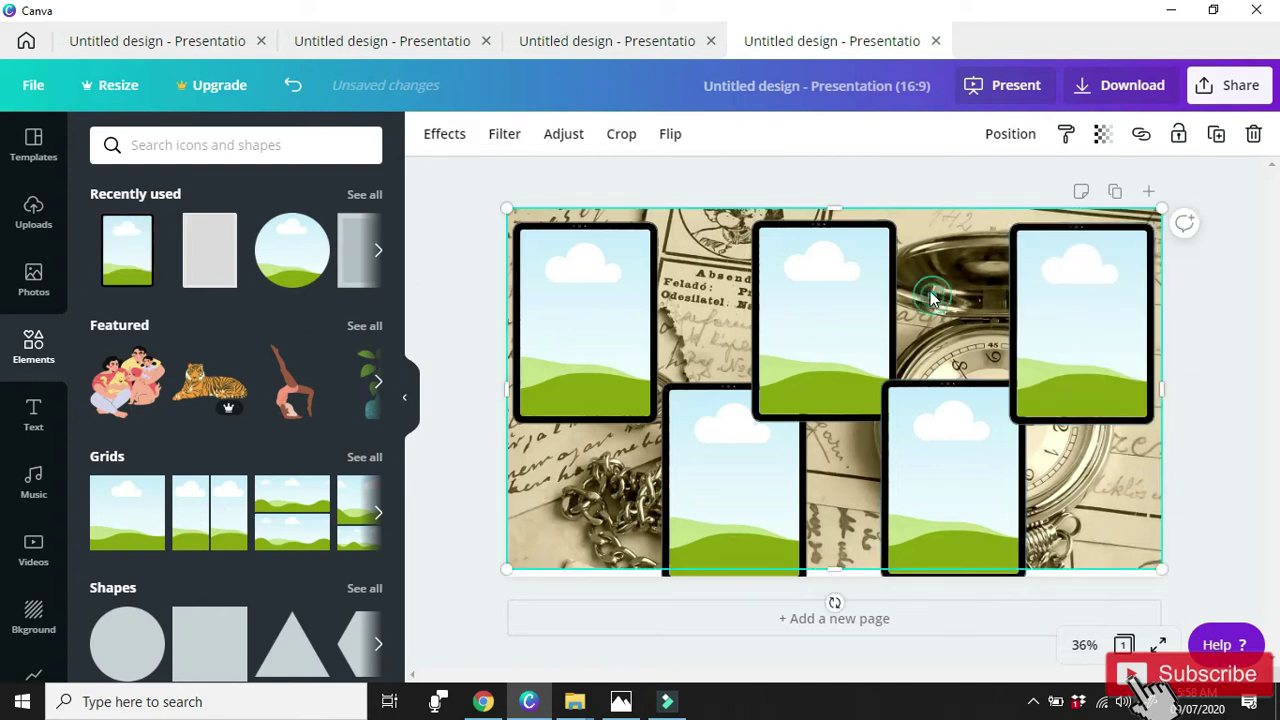
Enlarge each of the five frames slightly, the three upper ones and the two lower ones.
click(884, 249)
drag(897, 222, 910, 208)
click(623, 279)
drag(657, 222, 670, 210)
click(1012, 226)
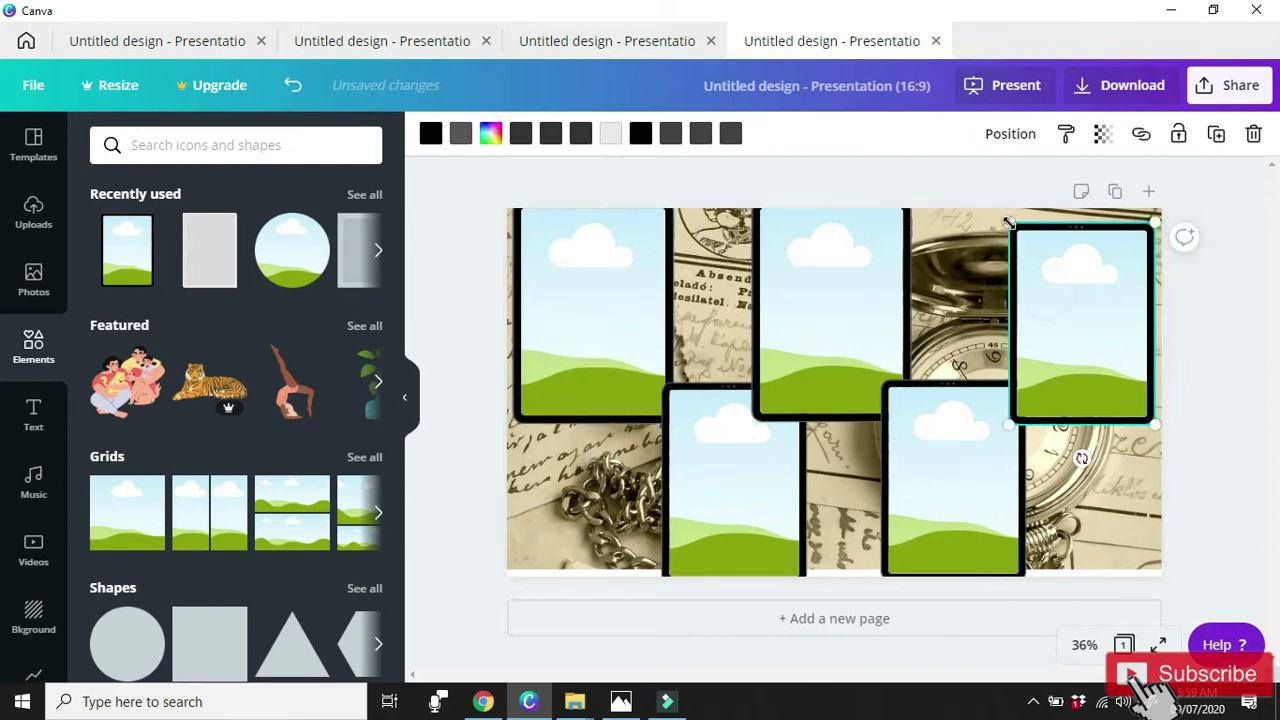
drag(1008, 216, 1001, 211)
click(951, 449)
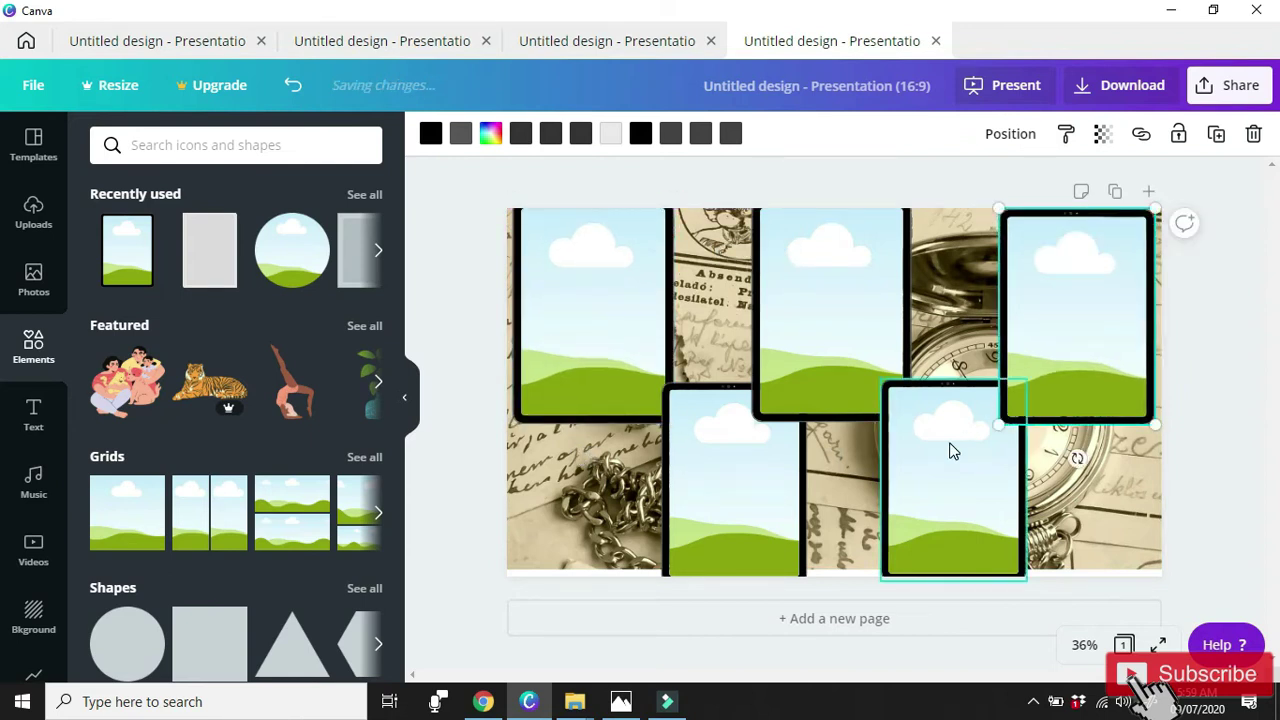
drag(878, 378, 874, 370)
click(726, 437)
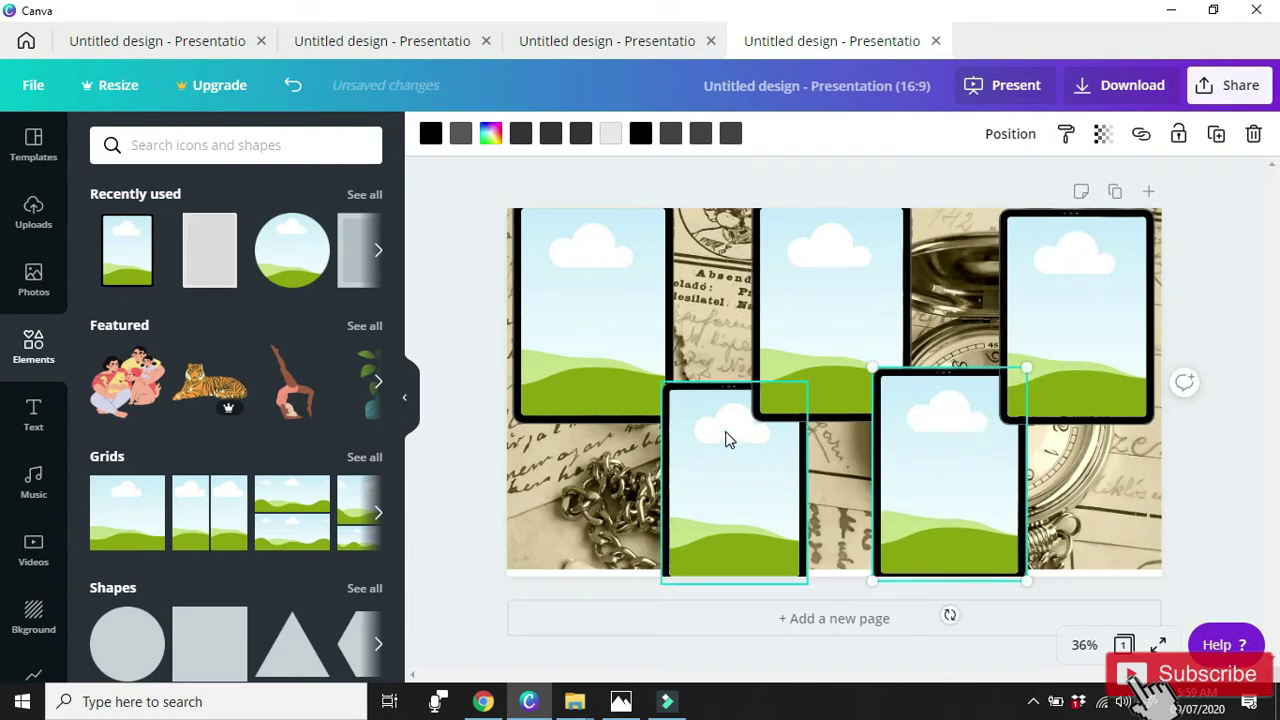
drag(659, 383, 652, 368)
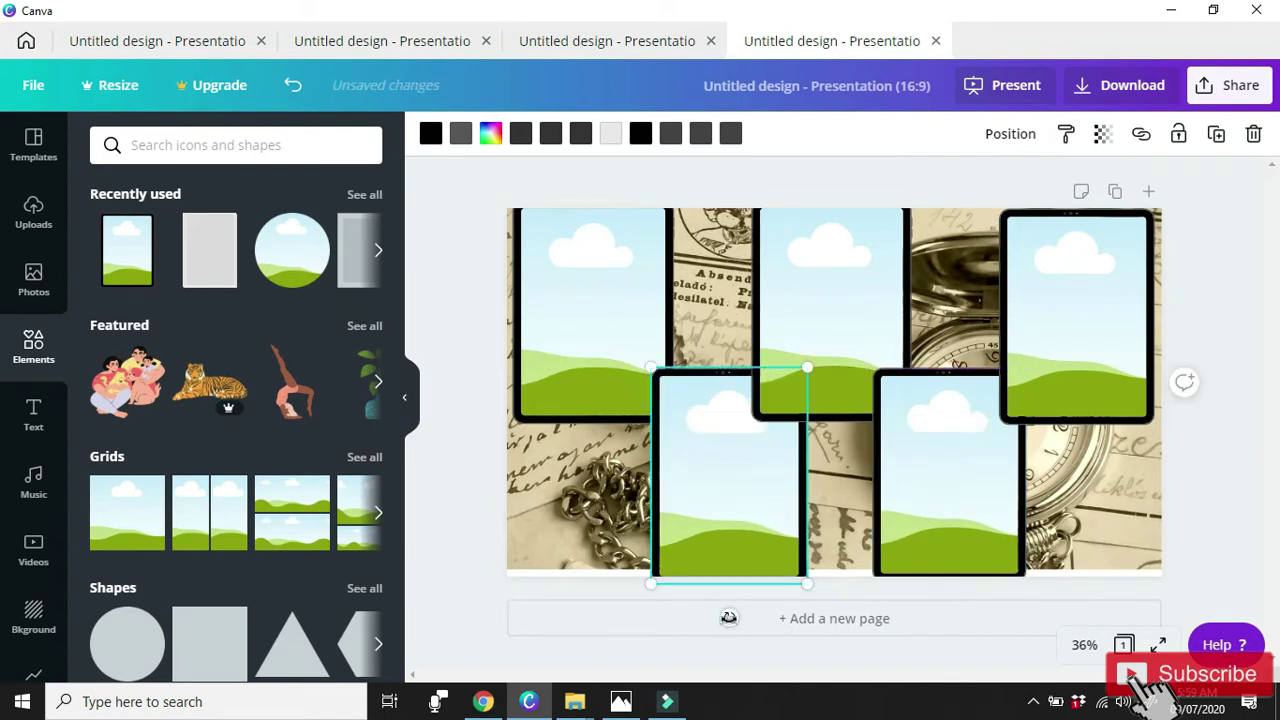
Tilt the lower-left frame counterclockwise and the lower-right frame clockwise.
drag(727, 618, 749, 606)
click(940, 513)
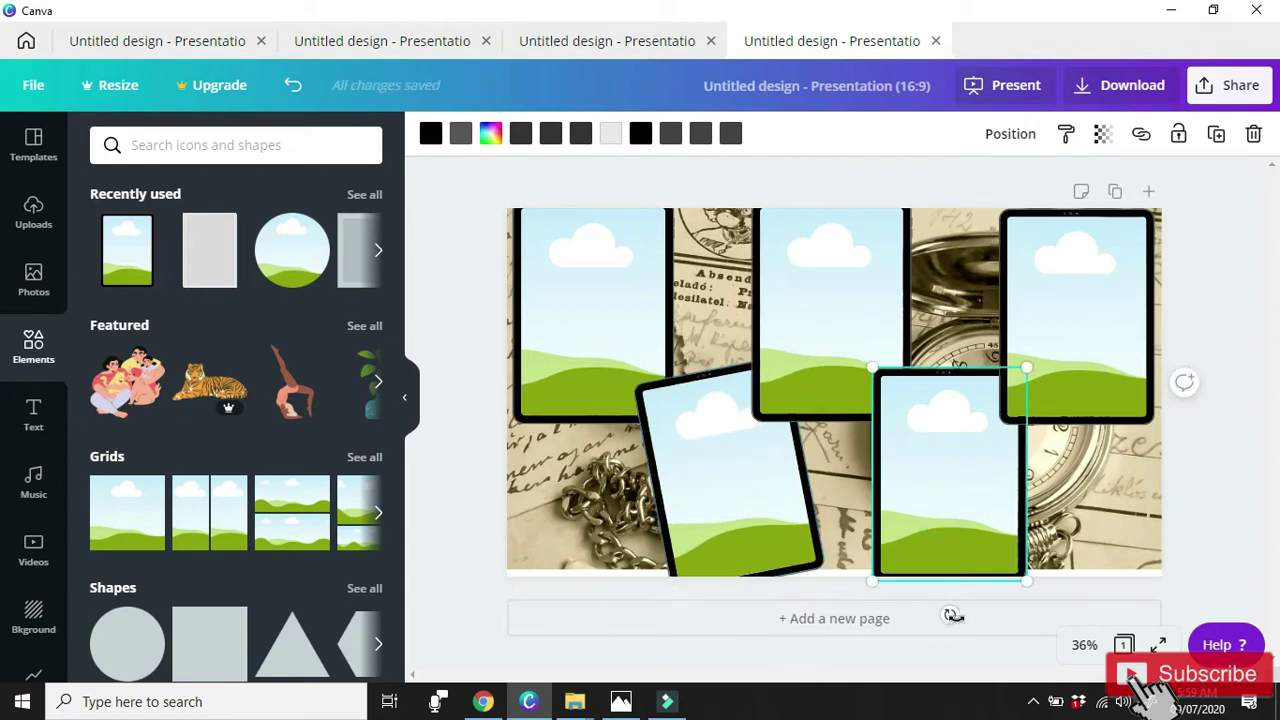
drag(945, 617, 923, 605)
click(884, 340)
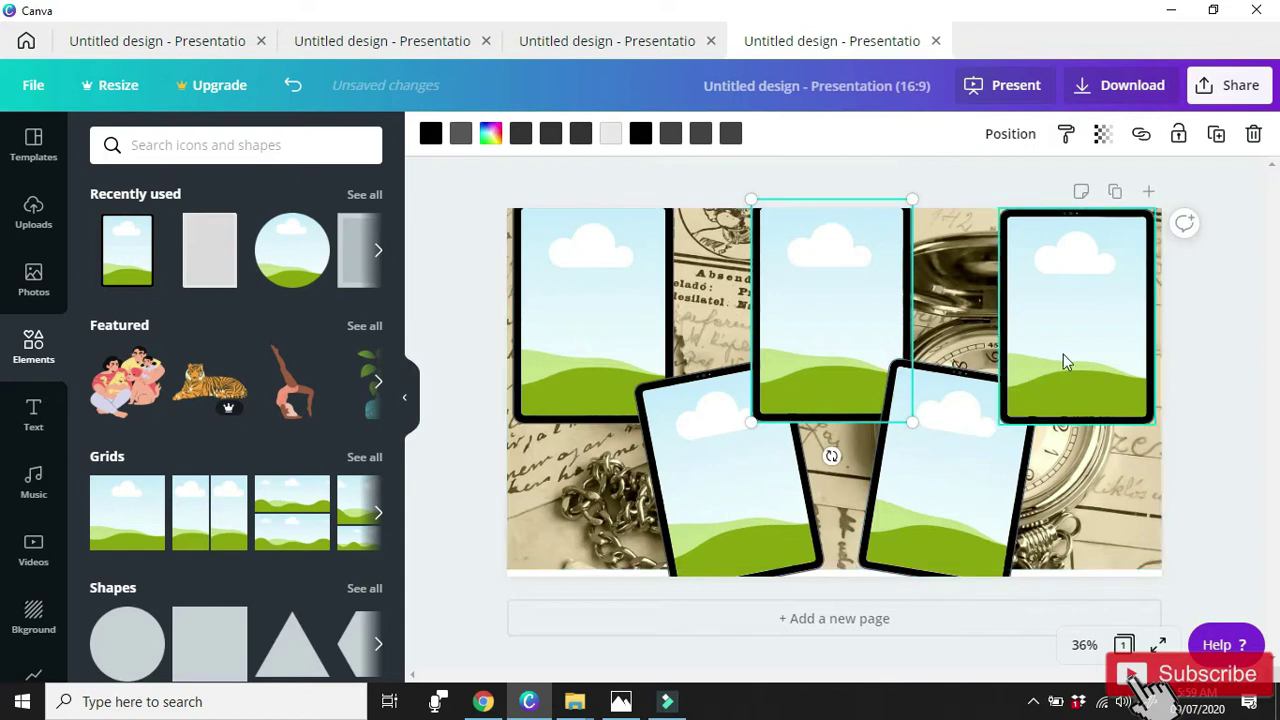
Tilt the upper-right frame slightly counterclockwise and shift it up toward the page's middle.
click(1091, 395)
drag(1077, 459, 1088, 458)
drag(1075, 368, 1057, 349)
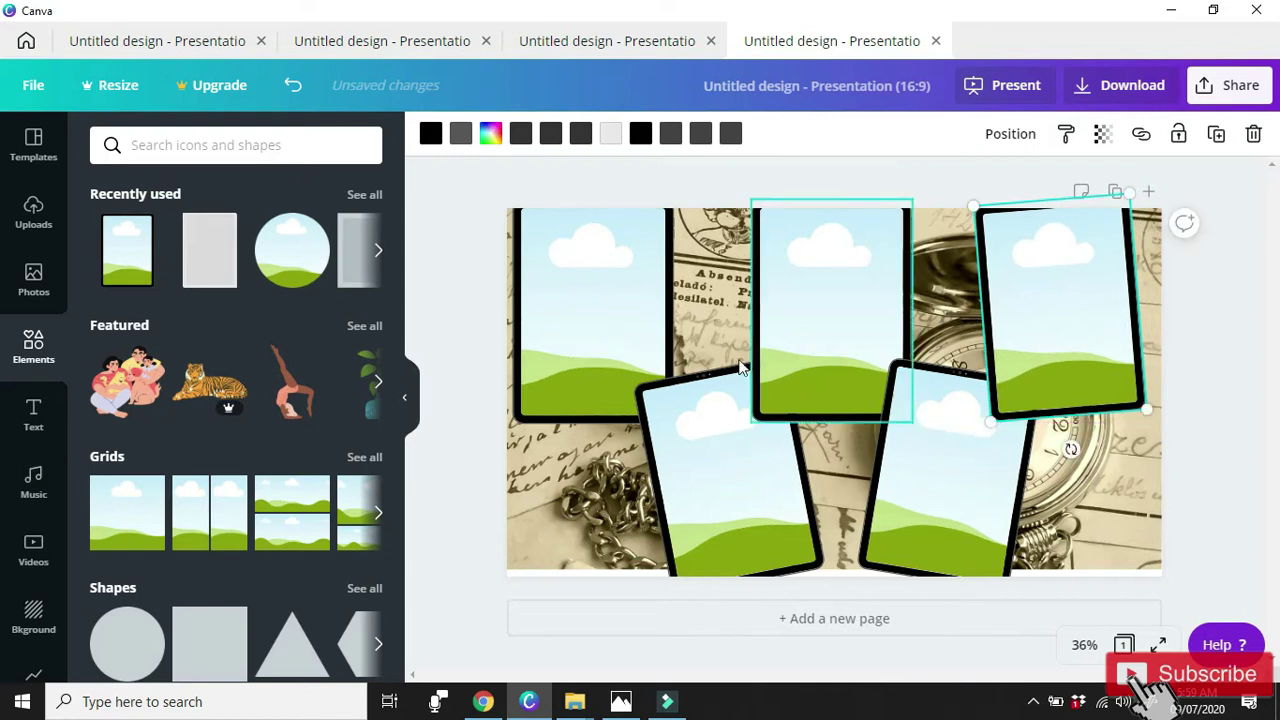
Tilt the upper-left frame counterclockwise, nudge it down, and move the upper-middle frame slightly left and down.
click(598, 322)
drag(594, 457, 630, 453)
drag(595, 377, 606, 386)
click(789, 334)
drag(786, 346, 771, 346)
Tilt the upper-right frame clockwise and lower it slightly, and center the upper-middle frame horizontally on the page.
click(1043, 317)
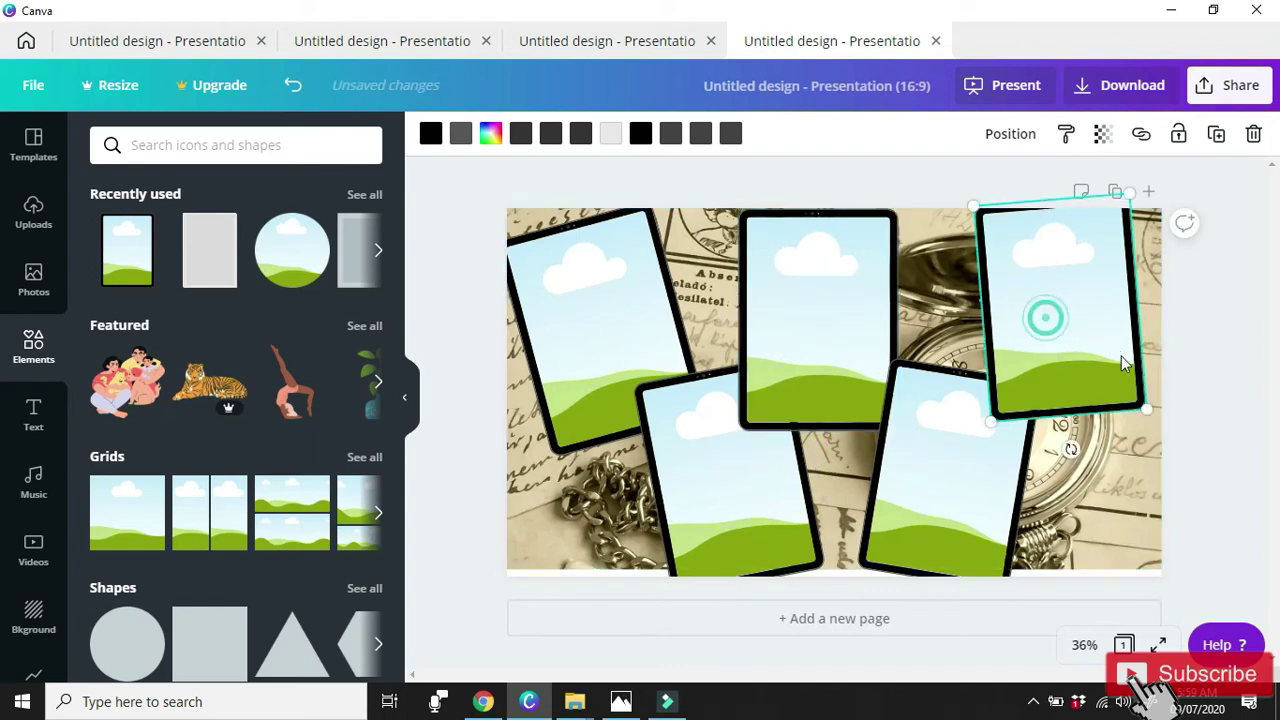
drag(1074, 448, 1049, 459)
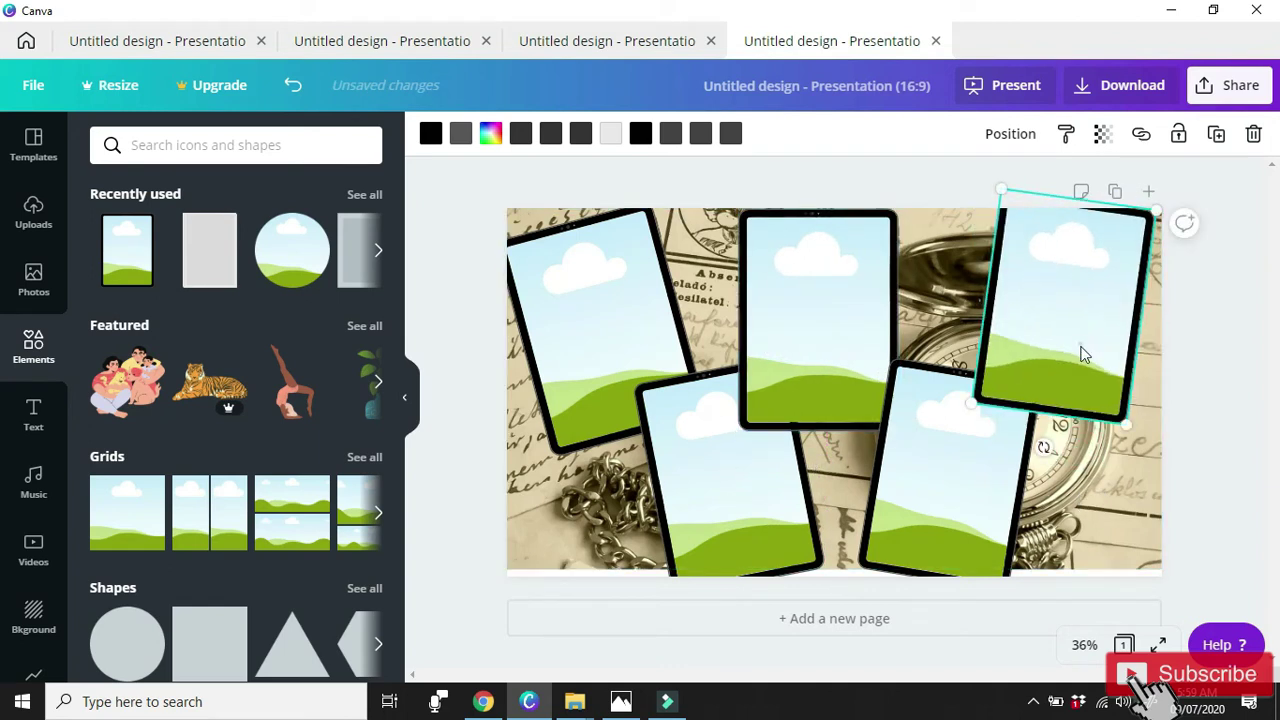
drag(1081, 347, 1087, 362)
drag(866, 339, 880, 329)
click(948, 302)
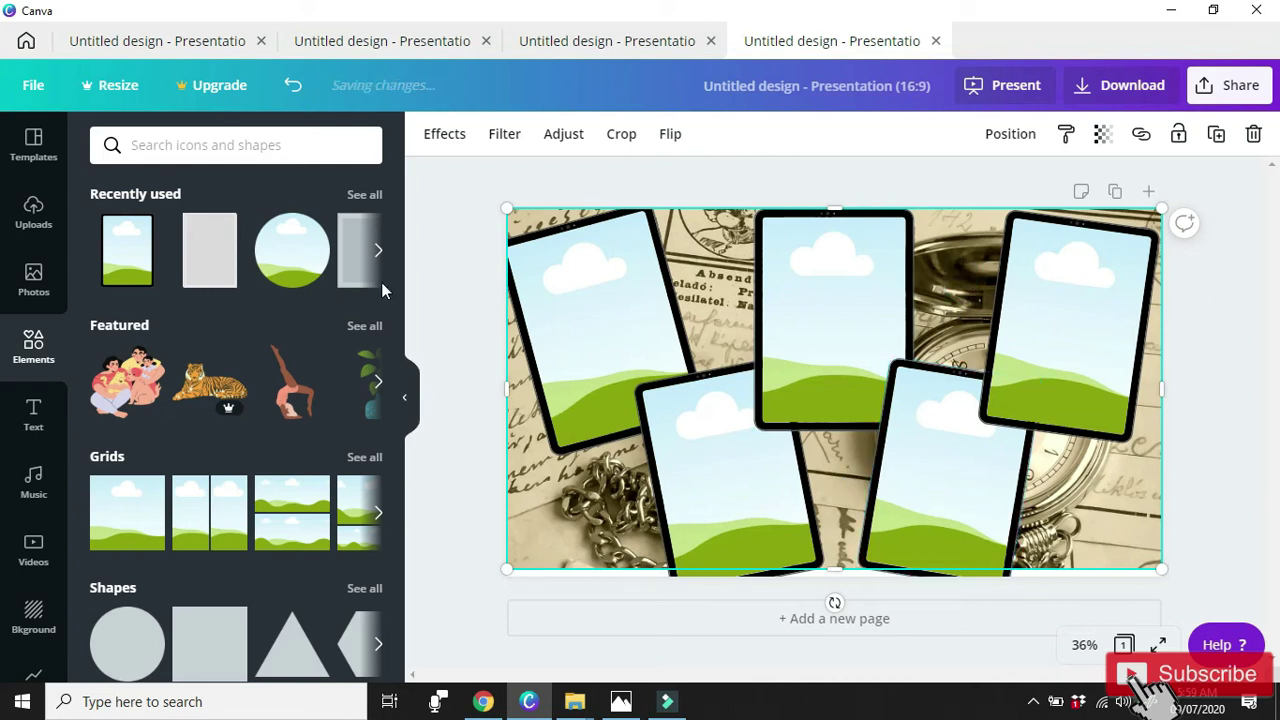
Fill the upper frames with the yellow-shirt, red-sweater and red-shorts uploads, and the lower ones with the purple-lit and hot-air-balloon photos.
click(34, 216)
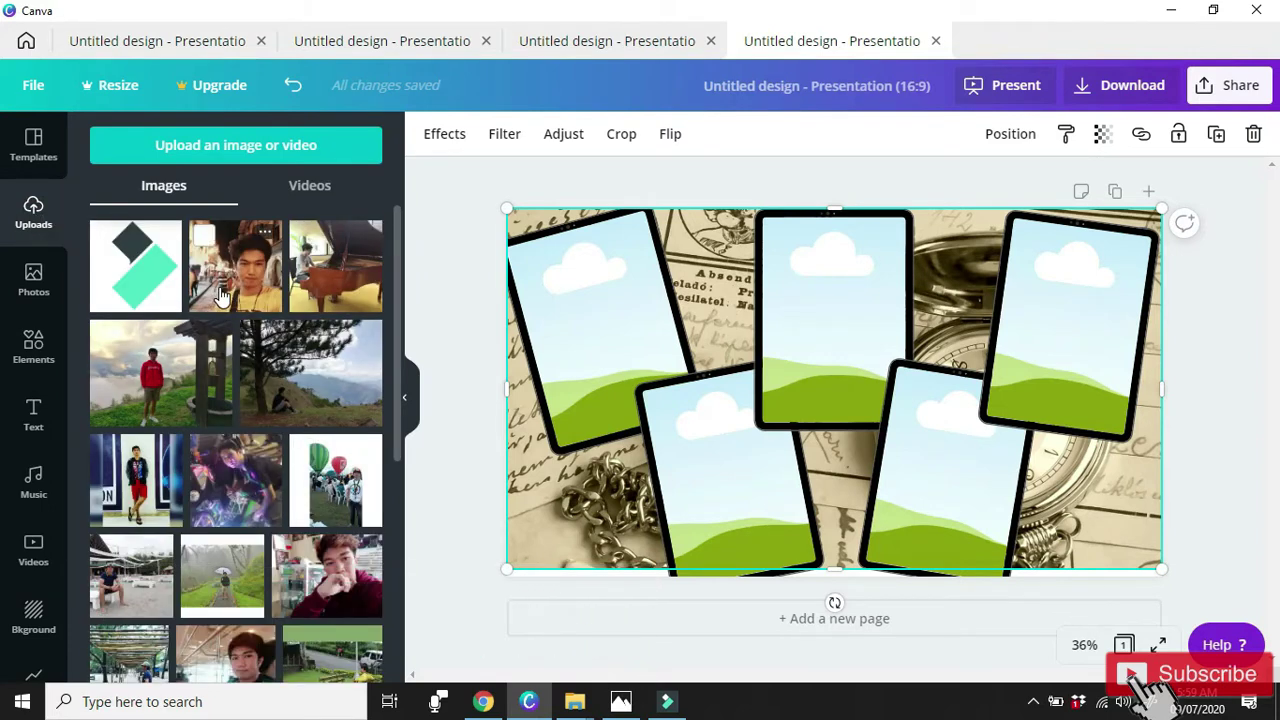
drag(230, 297, 532, 332)
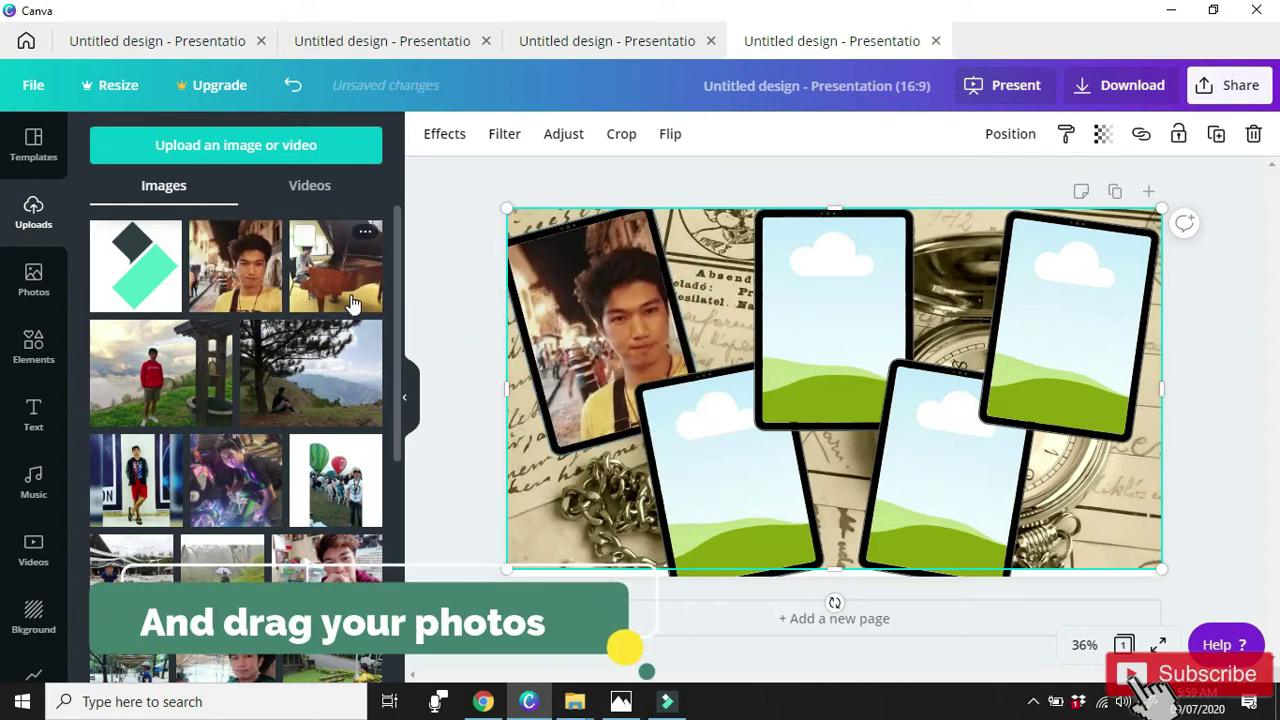
drag(155, 372, 801, 272)
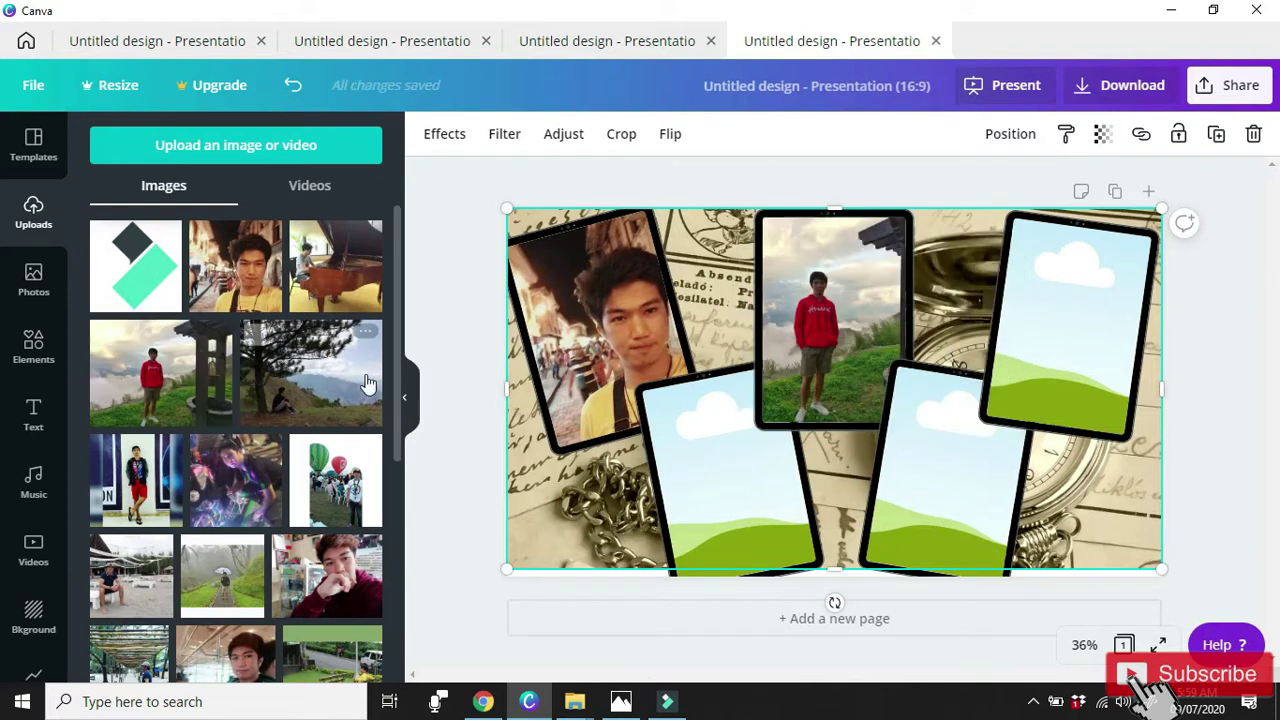
drag(147, 490, 1043, 292)
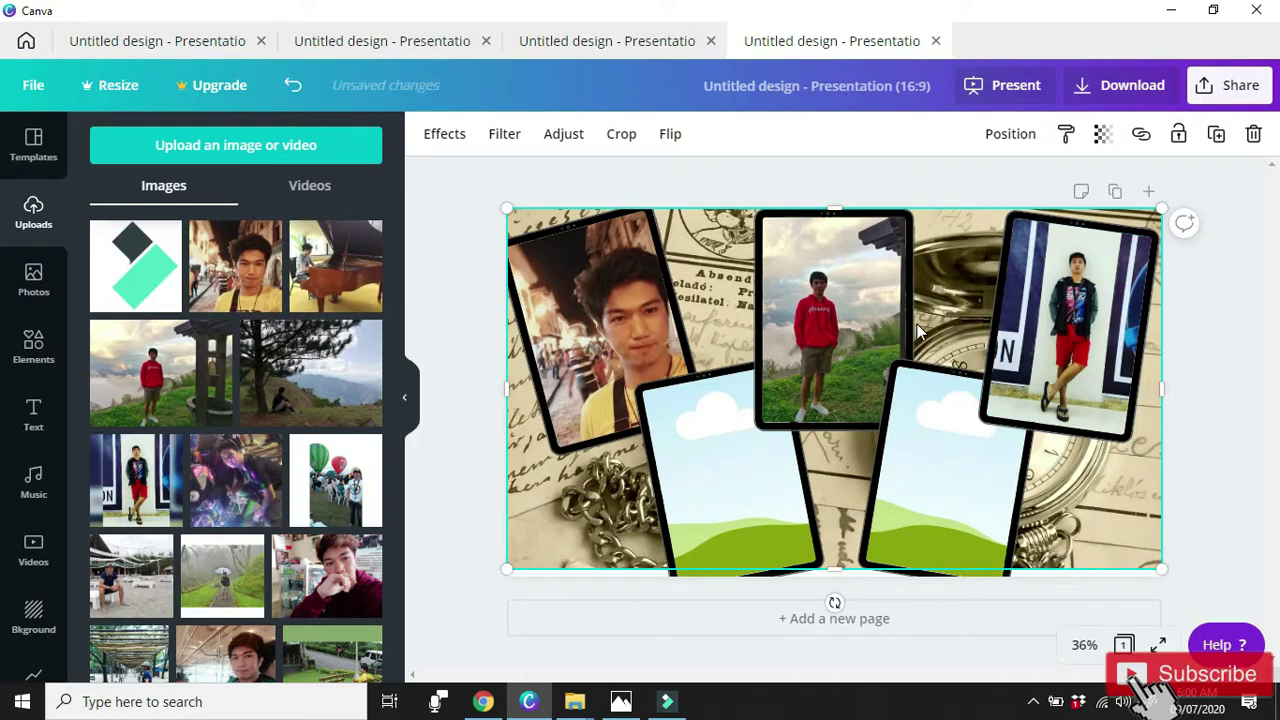
drag(236, 480, 703, 473)
drag(355, 505, 895, 458)
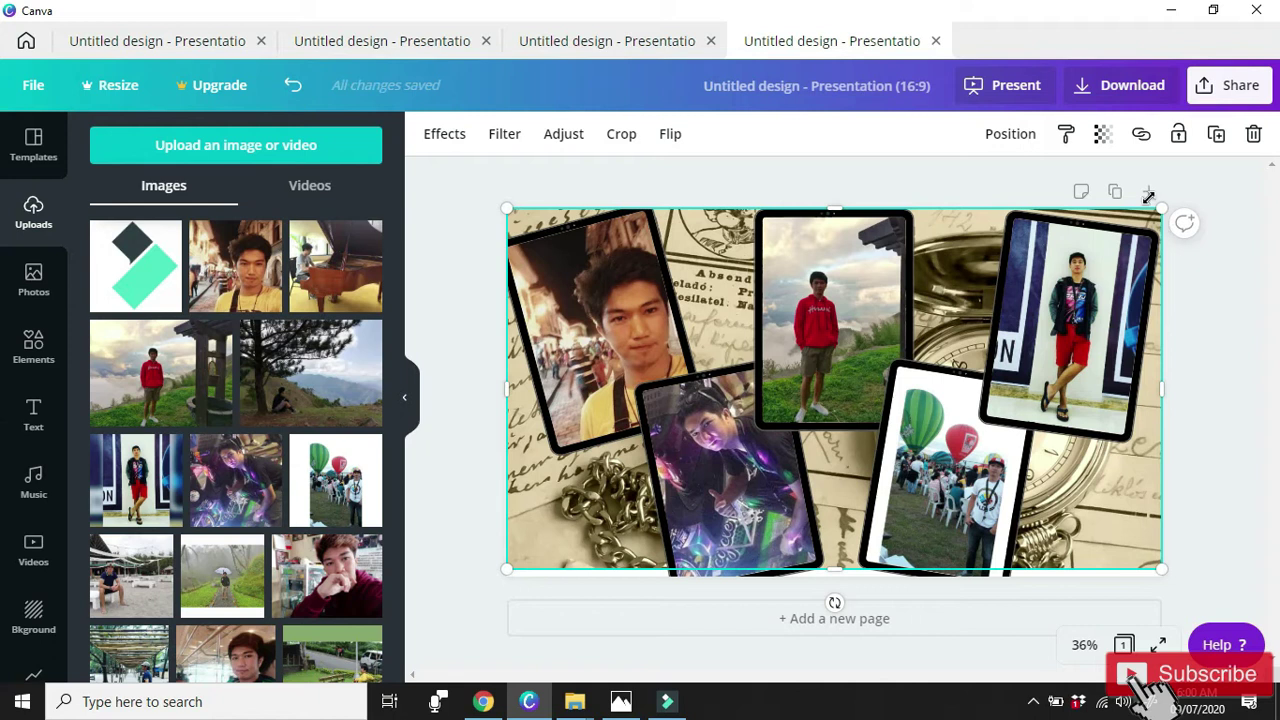
click(1208, 284)
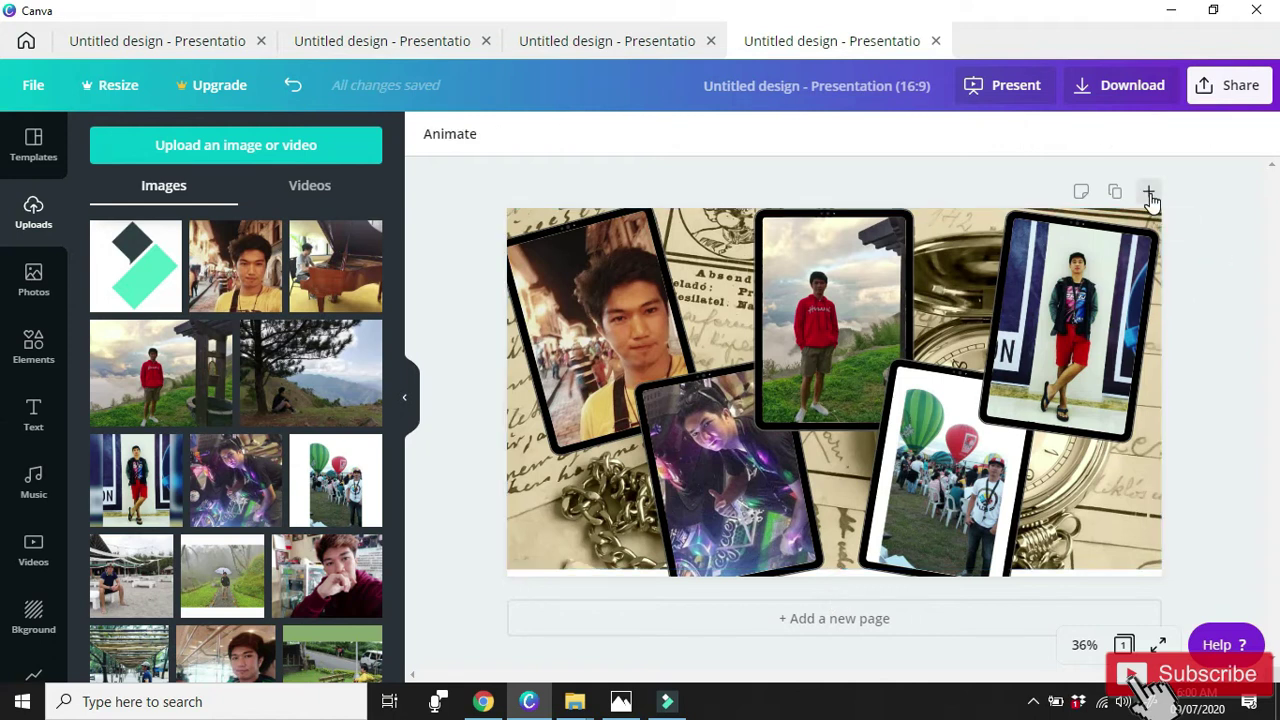
Add a second page and cover it edge to edge with the vintage pocket watch photo.
click(1149, 193)
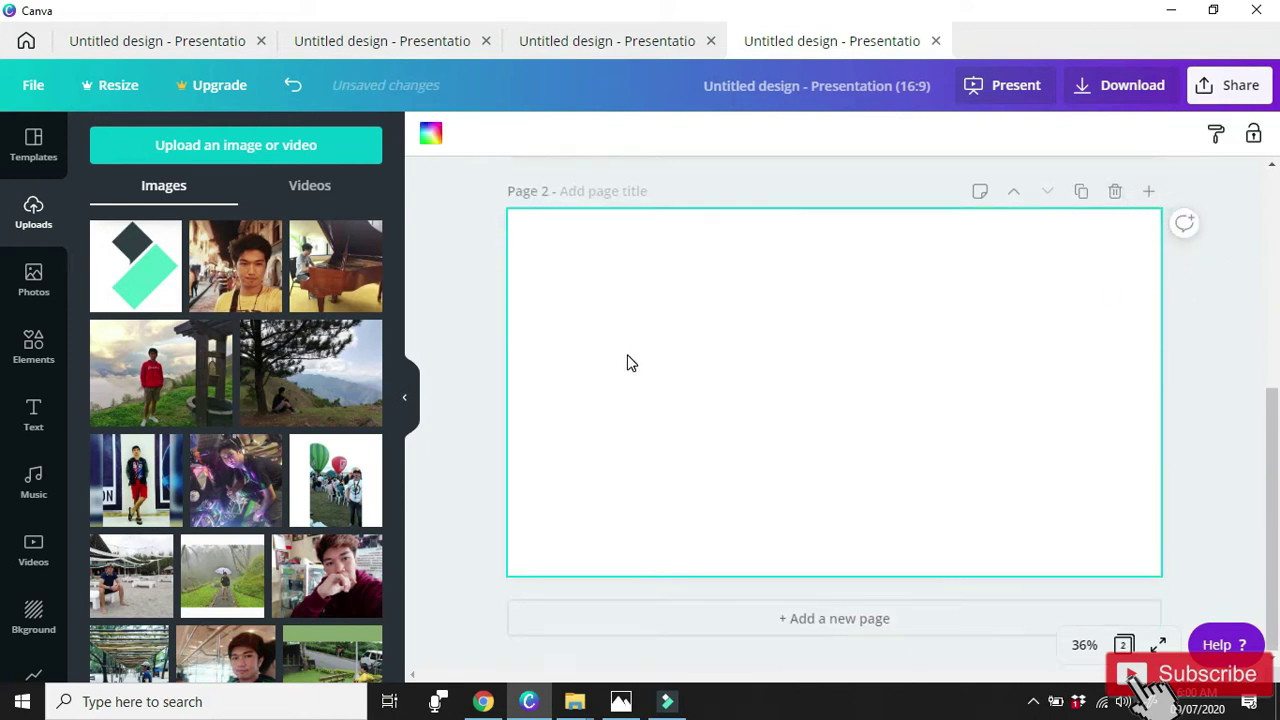
click(30, 287)
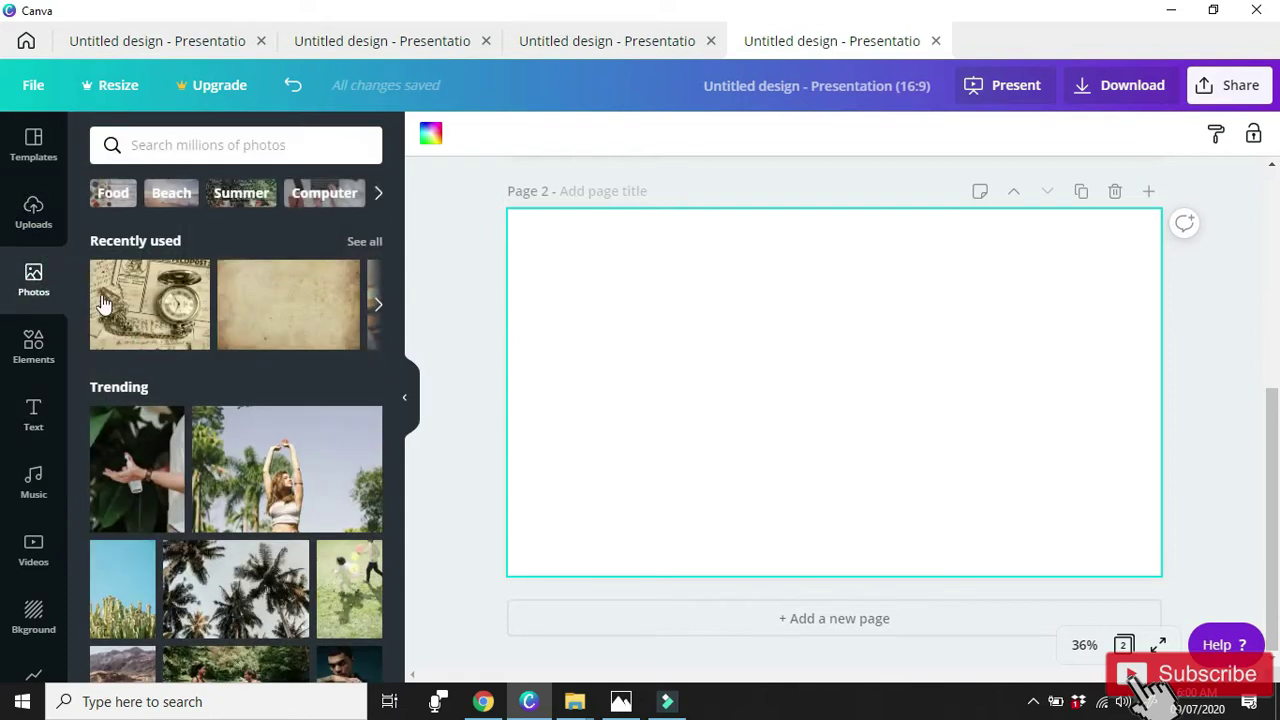
drag(130, 308, 560, 315)
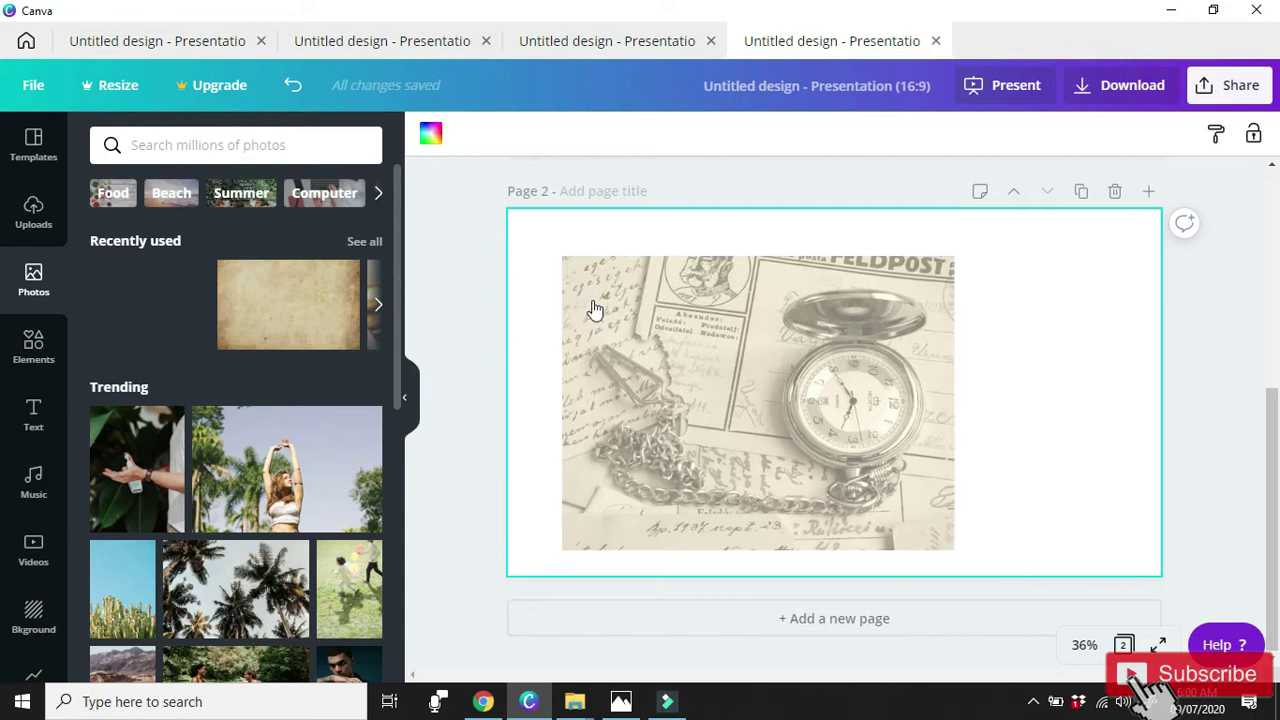
drag(962, 404, 1165, 404)
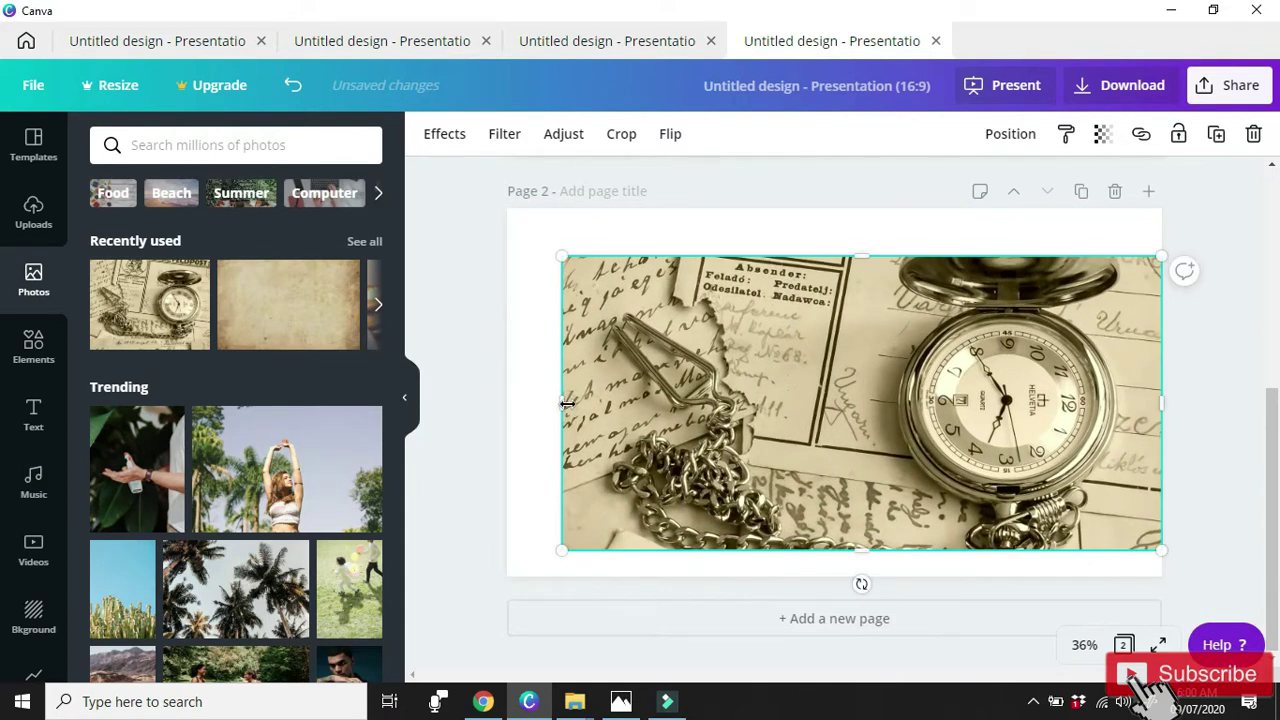
drag(544, 406, 507, 406)
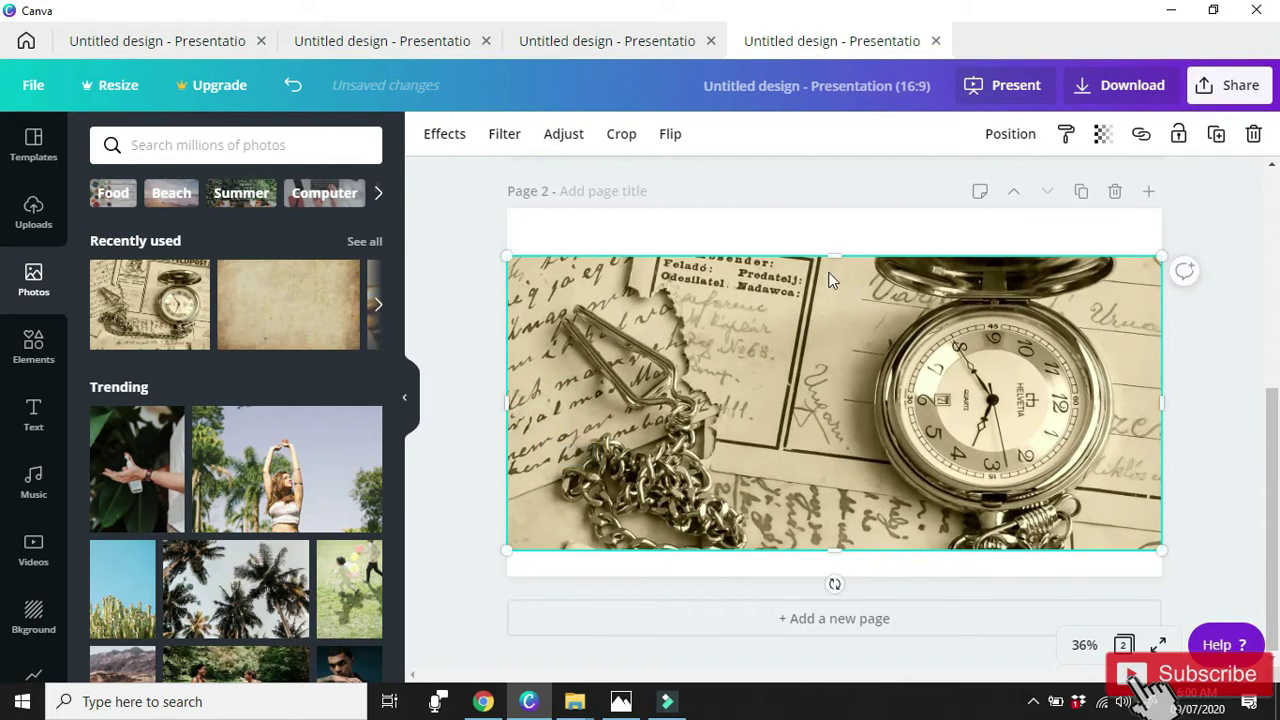
drag(834, 256, 838, 208)
drag(837, 550, 837, 576)
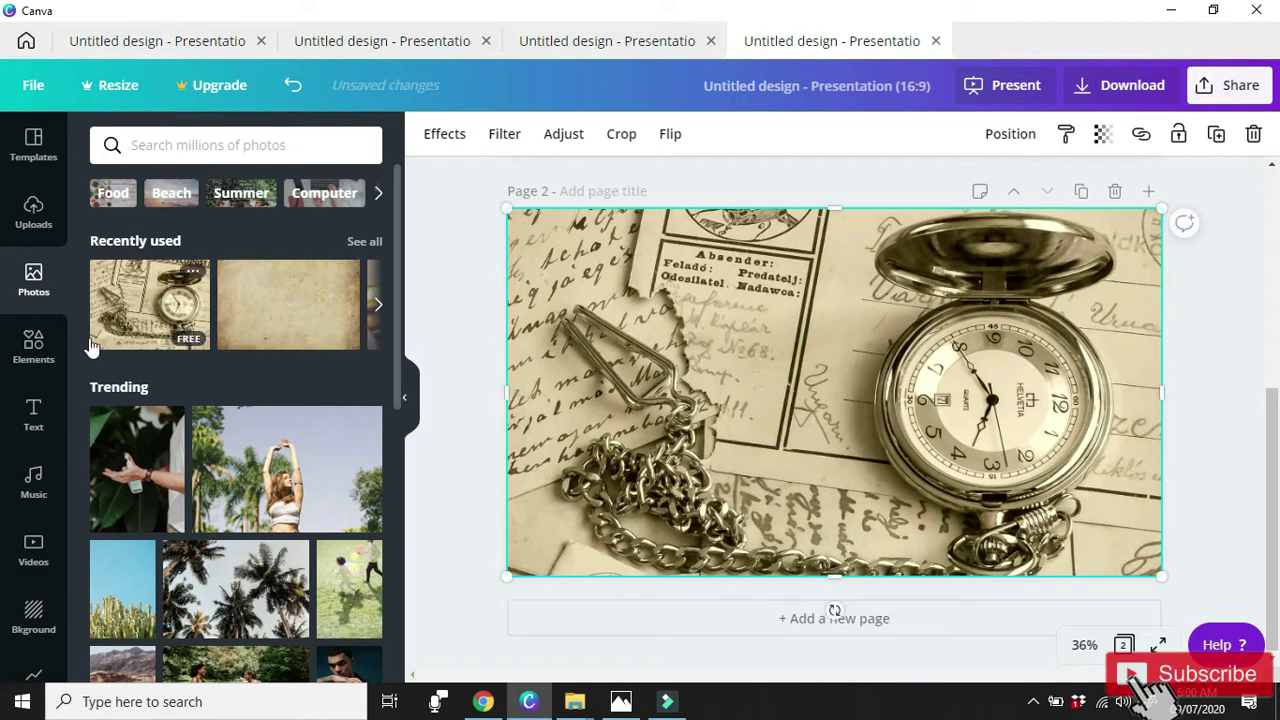
Add five black-bordered tablet frames to page 2, three along the upper half and two along the lower half.
click(30, 343)
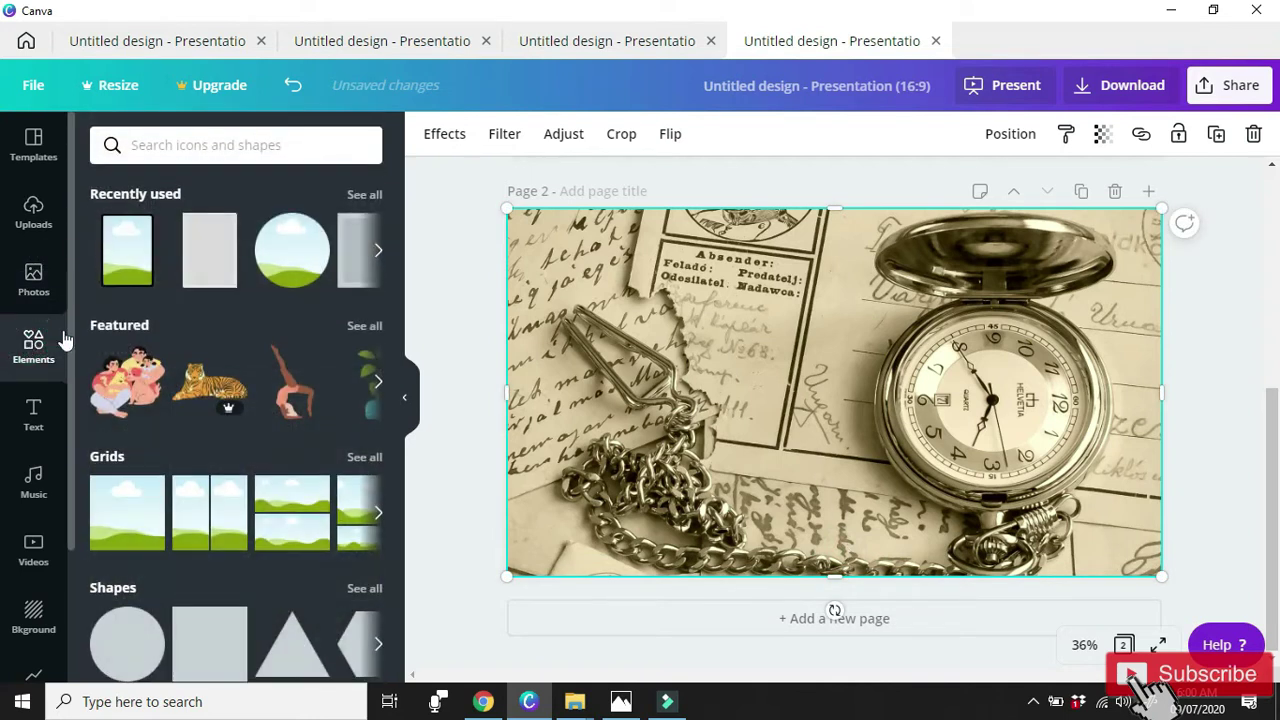
drag(533, 275, 583, 320)
drag(369, 284, 708, 430)
drag(143, 262, 818, 264)
drag(192, 260, 941, 411)
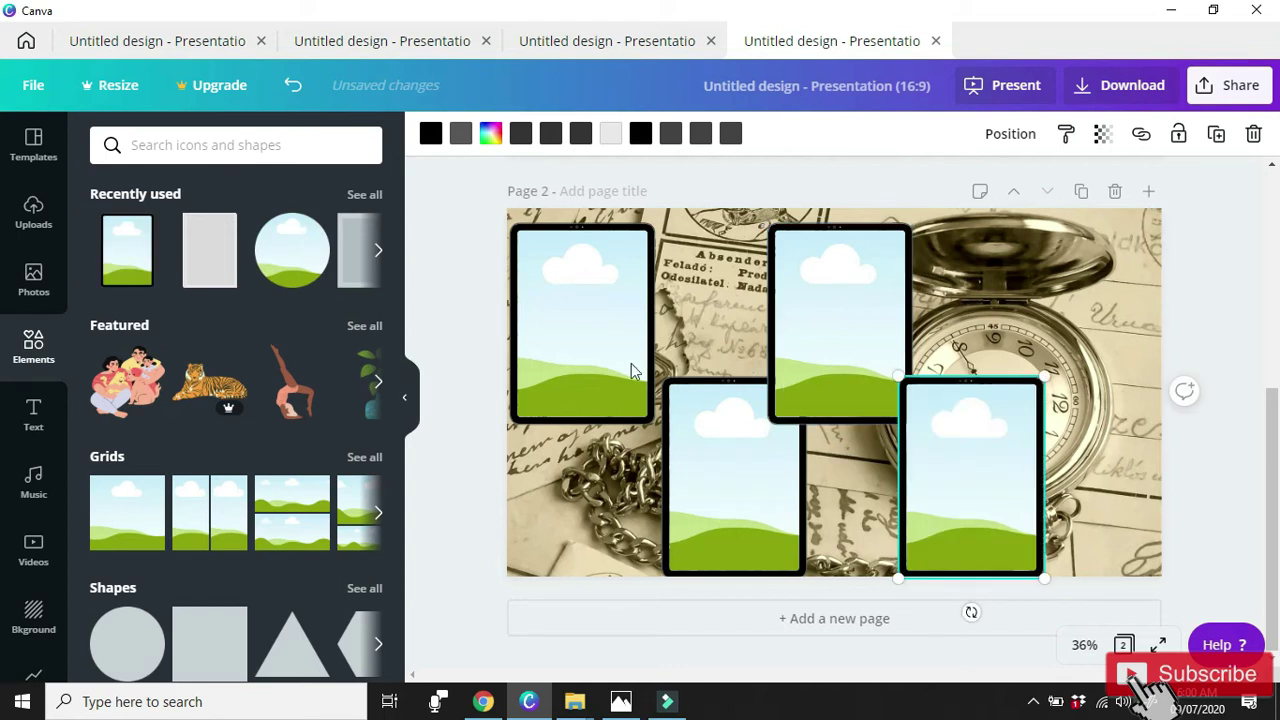
drag(135, 262, 1062, 268)
Tilt page 2's upper-left frame counterclockwise and its upper-middle and upper-right frames clockwise, raising the latter two slightly.
drag(628, 291, 643, 286)
drag(598, 449, 617, 450)
drag(814, 360, 826, 334)
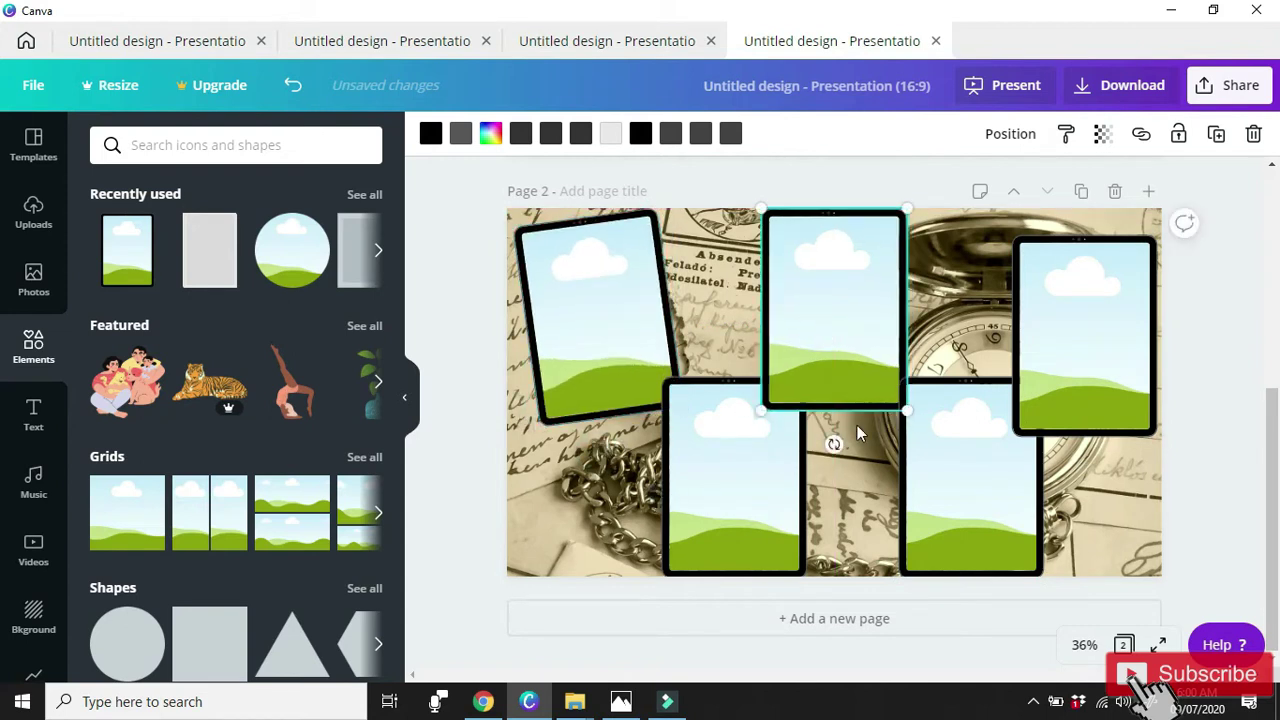
drag(1051, 309, 1028, 294)
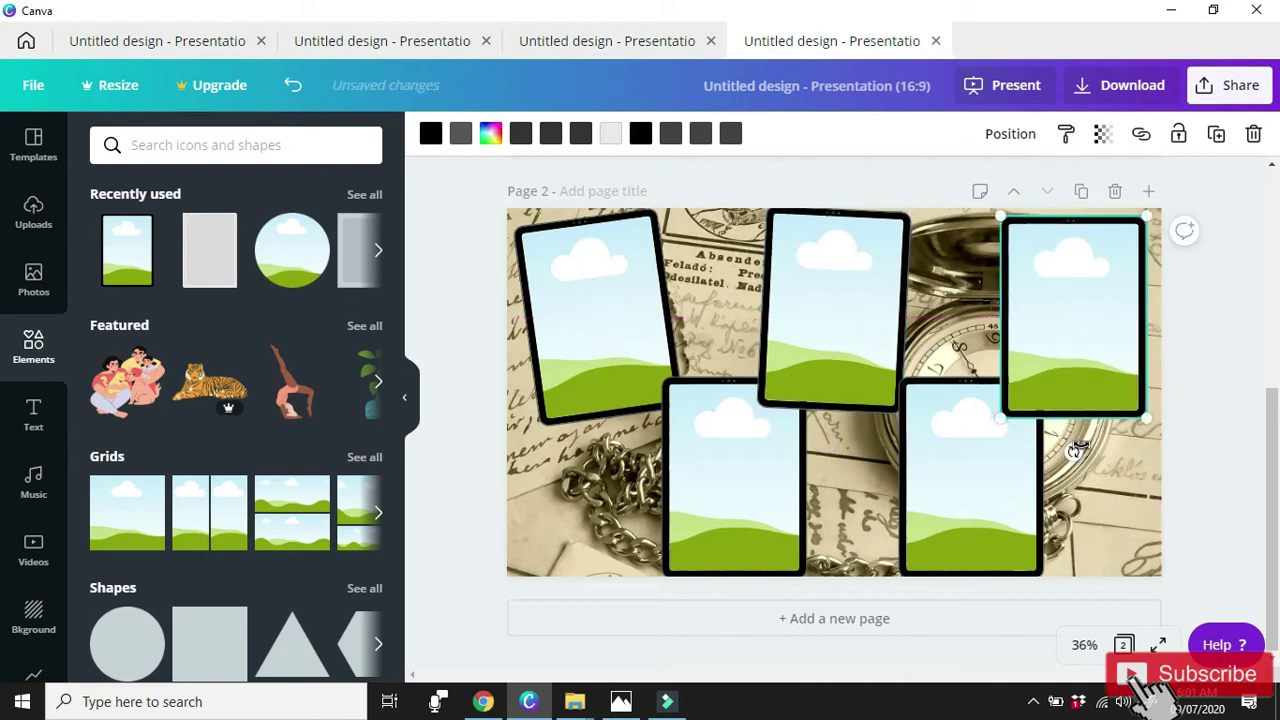
drag(1072, 452, 1045, 470)
Tilt the lower-right frame counterclockwise and the lower-left frame about 7° clockwise, then enlarge the lower-left one to about 440 by 610.
click(994, 486)
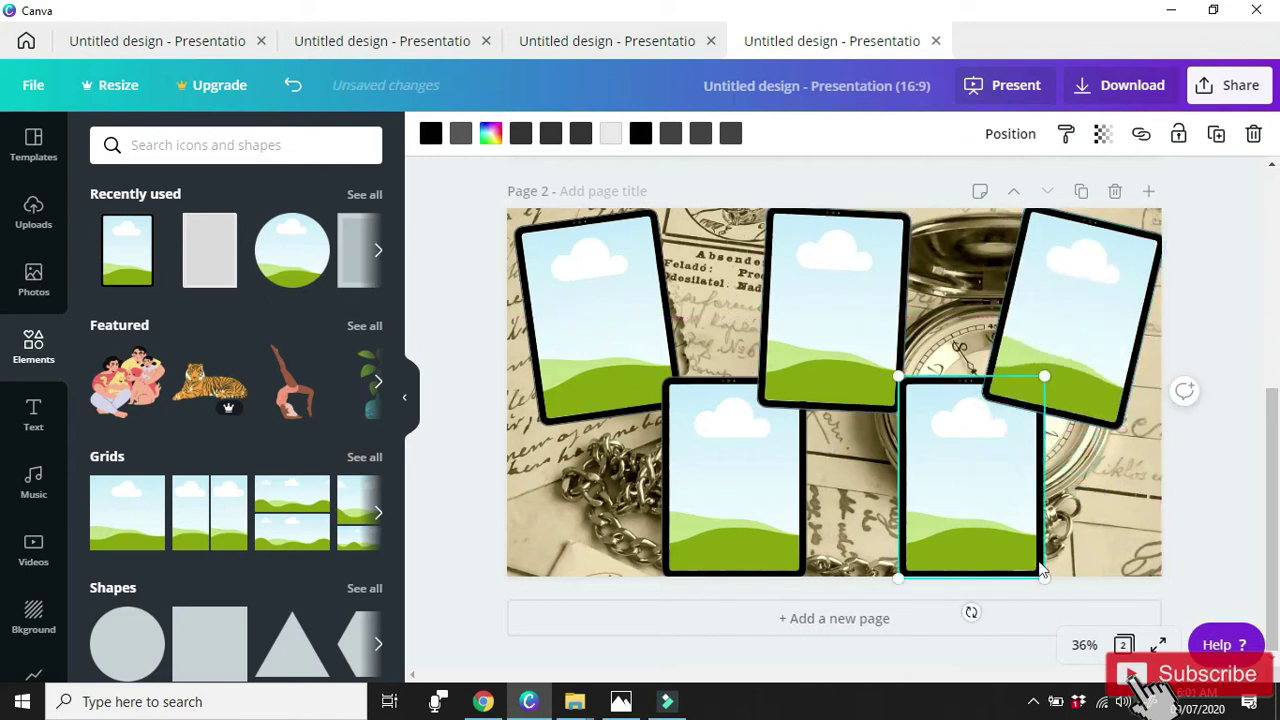
drag(971, 612, 1006, 607)
click(785, 510)
drag(736, 614, 714, 614)
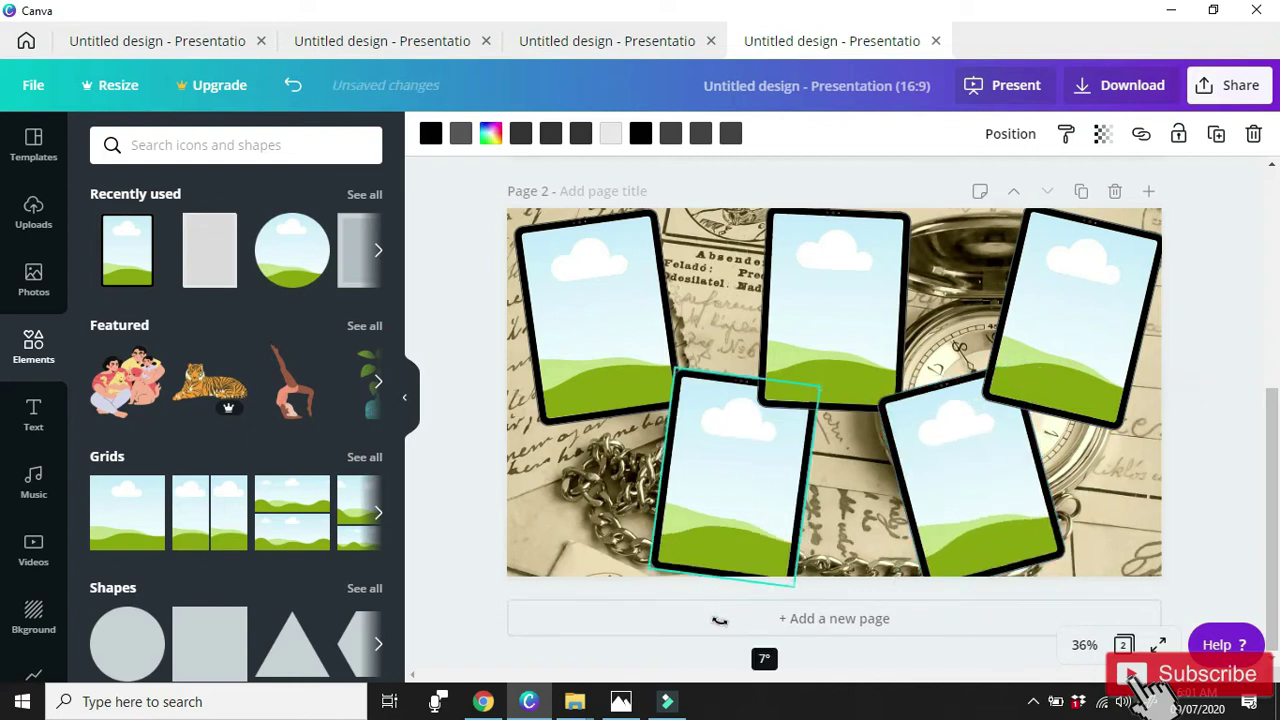
drag(677, 370, 674, 374)
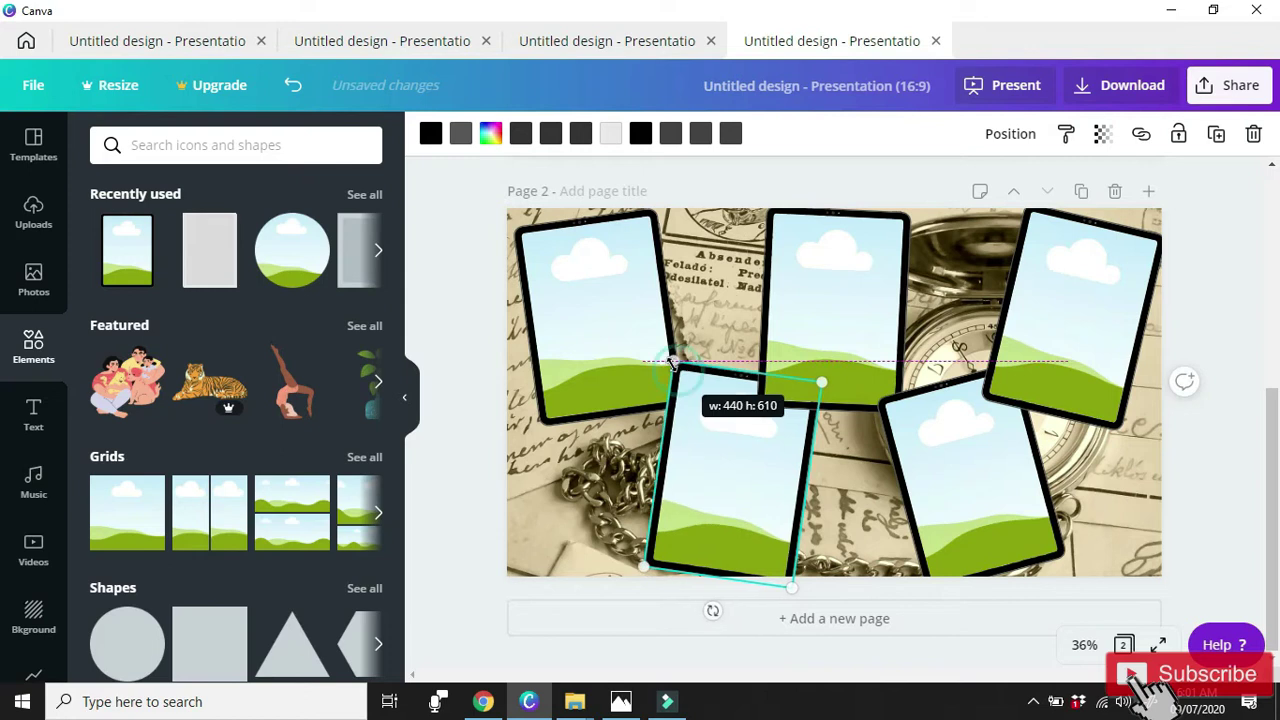
Enlarge the upper-left, upper-middle and upper-right frames slightly, keeping their tilts.
click(610, 265)
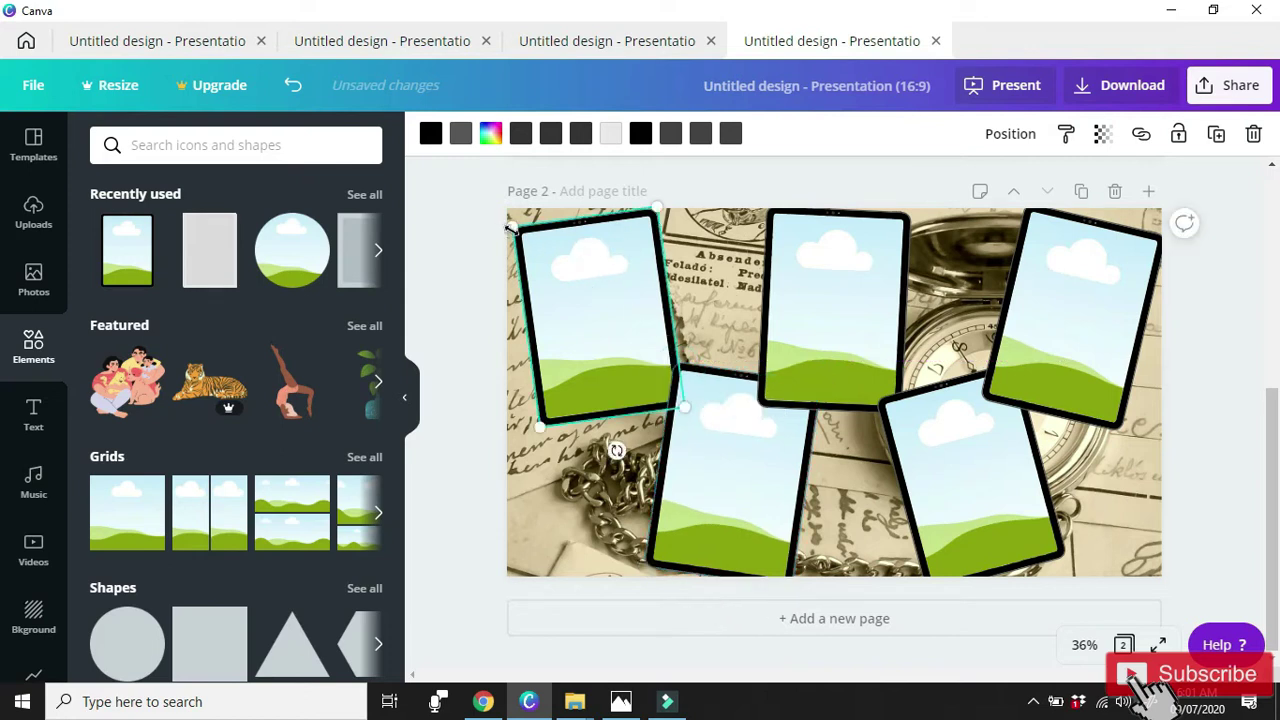
drag(507, 226, 510, 221)
click(803, 262)
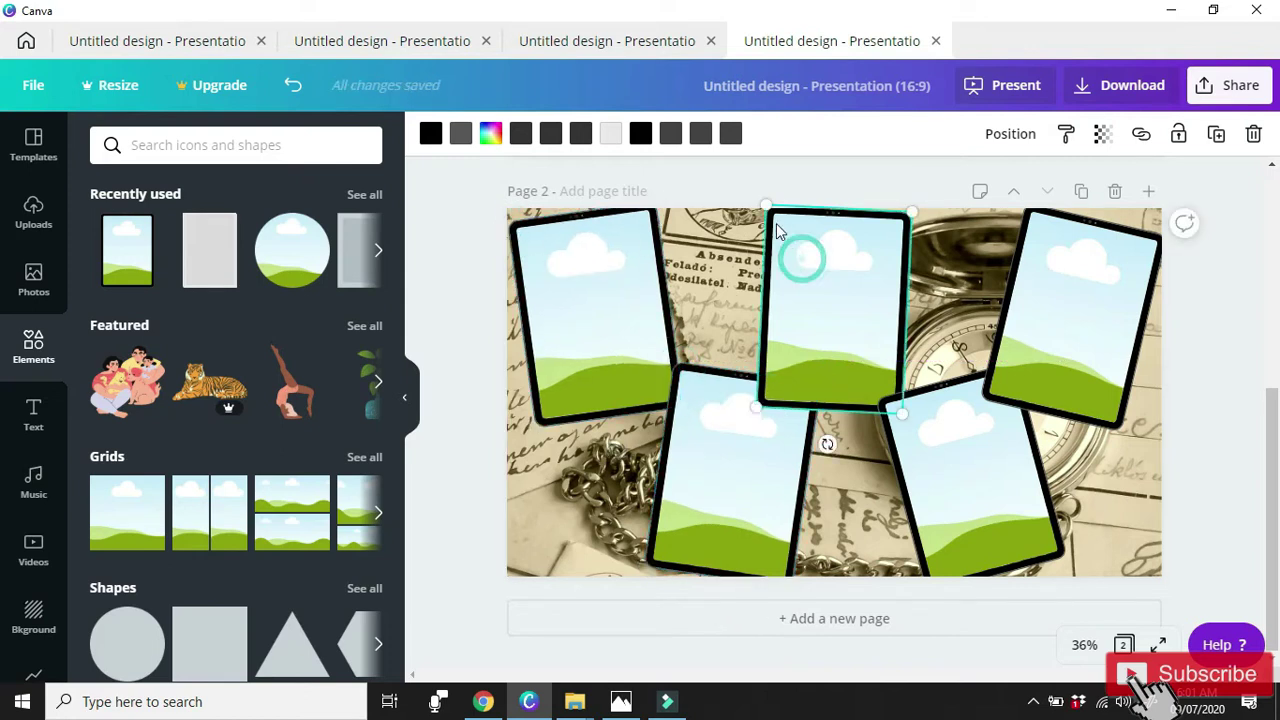
drag(757, 403, 757, 408)
click(1018, 307)
drag(1122, 432, 1125, 452)
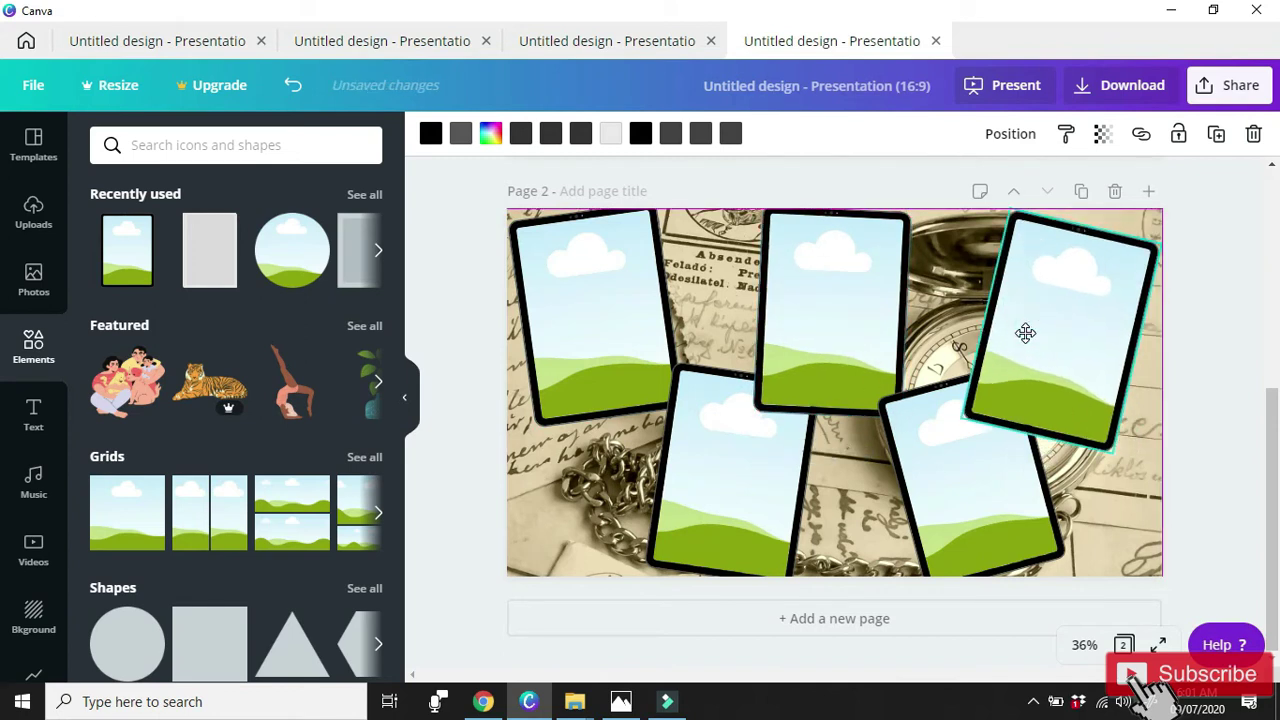
Try a counterclockwise tilt on the upper-right frame and shift it toward the page's right edge.
click(1027, 330)
drag(1031, 470, 1123, 494)
click(1095, 365)
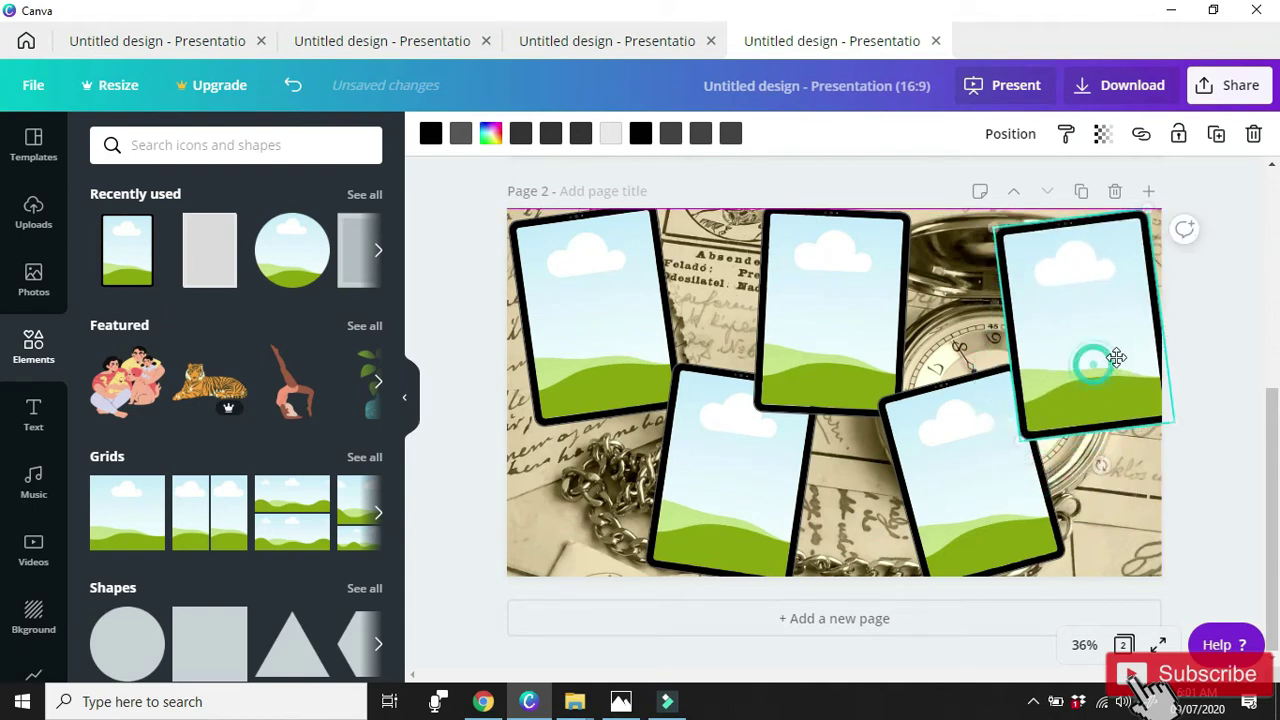
Tilt the upper-left frame further counterclockwise, the upper-middle one slightly counterclockwise, and the upper-right one clockwise.
click(878, 335)
click(596, 392)
drag(616, 450, 671, 491)
click(819, 288)
drag(825, 449, 838, 440)
click(1097, 388)
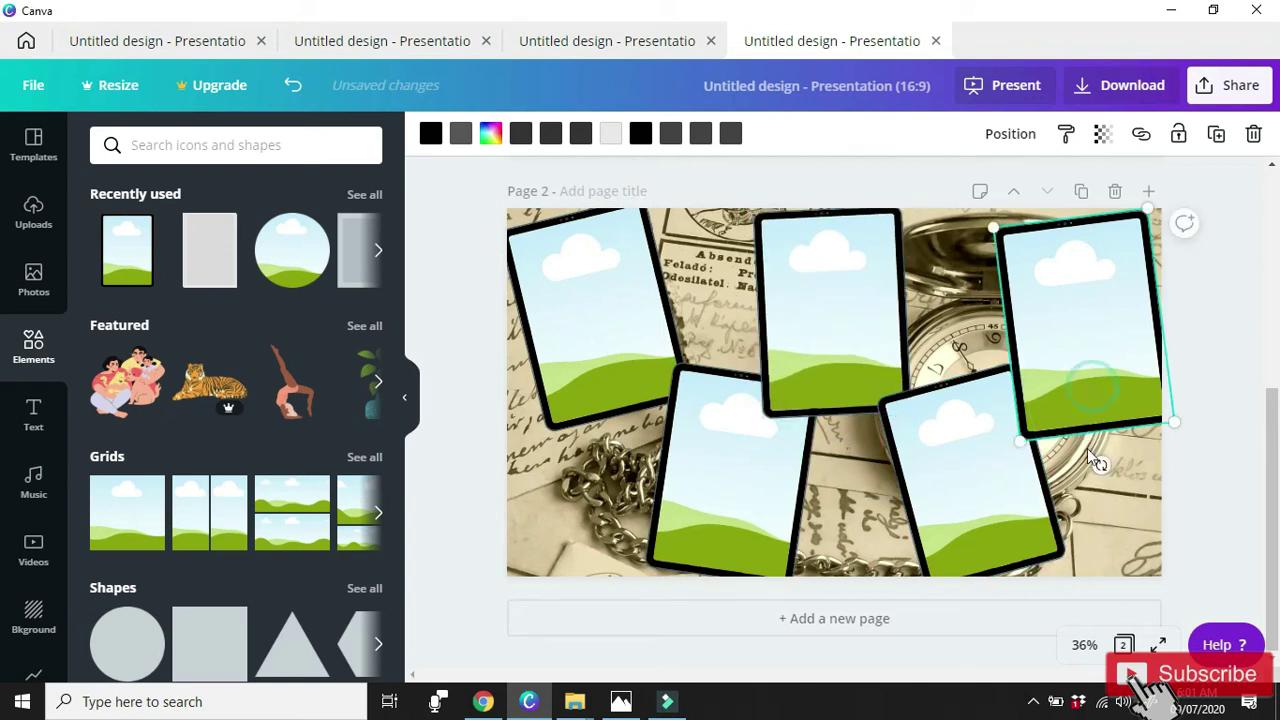
drag(1102, 466, 1050, 463)
click(963, 311)
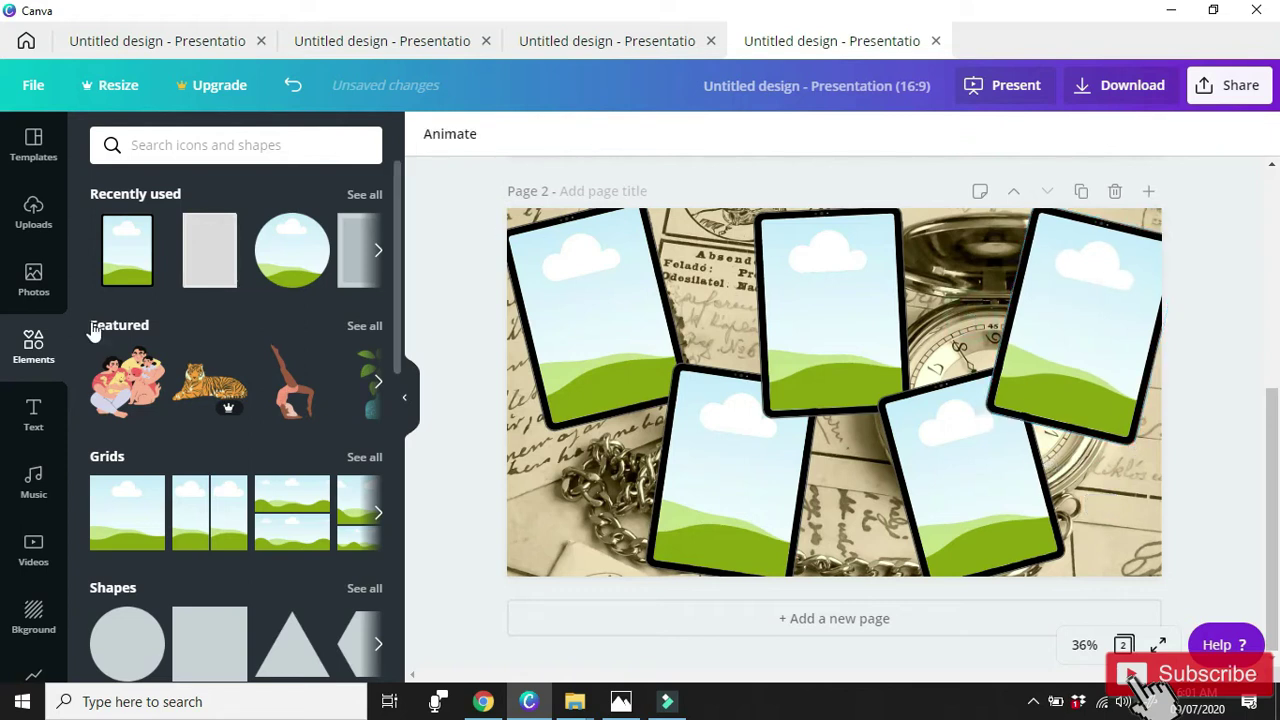
Fill page 2's upper frames, left to right, with the uploaded beach-seat, umbrella-path and maroon-sweater photos.
click(22, 290)
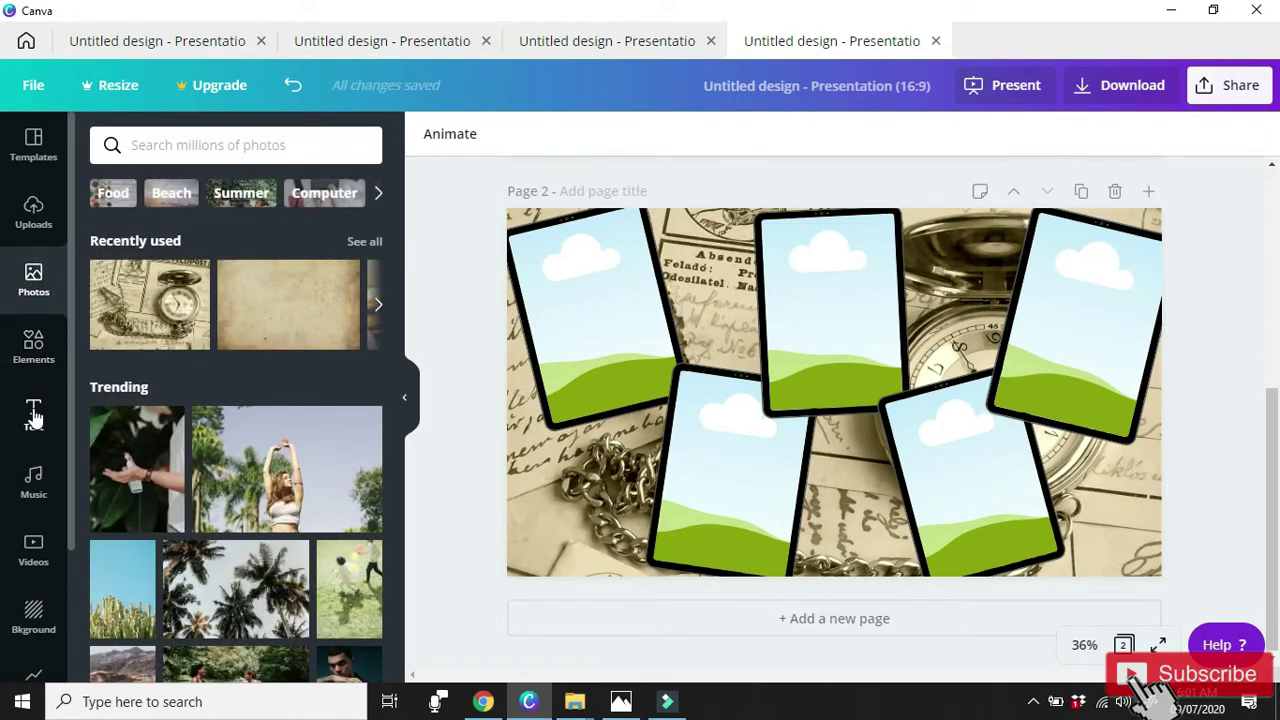
click(33, 230)
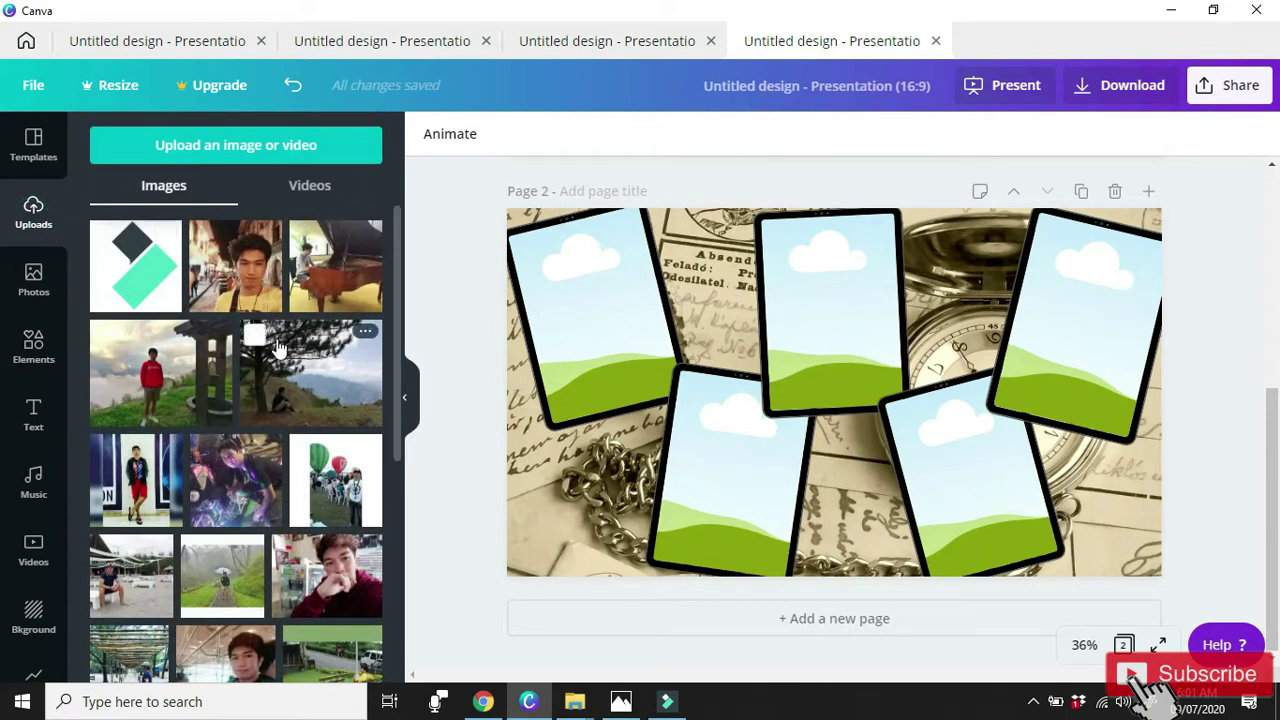
scroll(282, 345, down, 1)
drag(131, 482, 562, 347)
drag(222, 482, 850, 300)
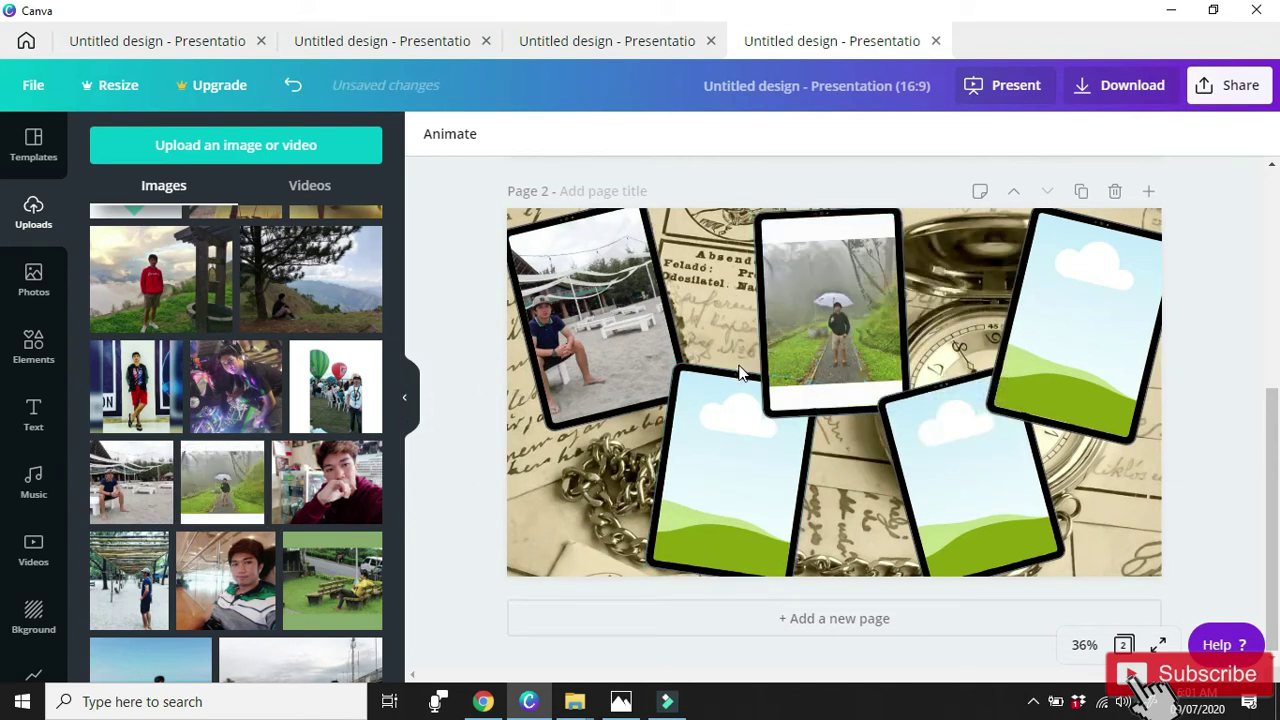
drag(345, 490, 1020, 390)
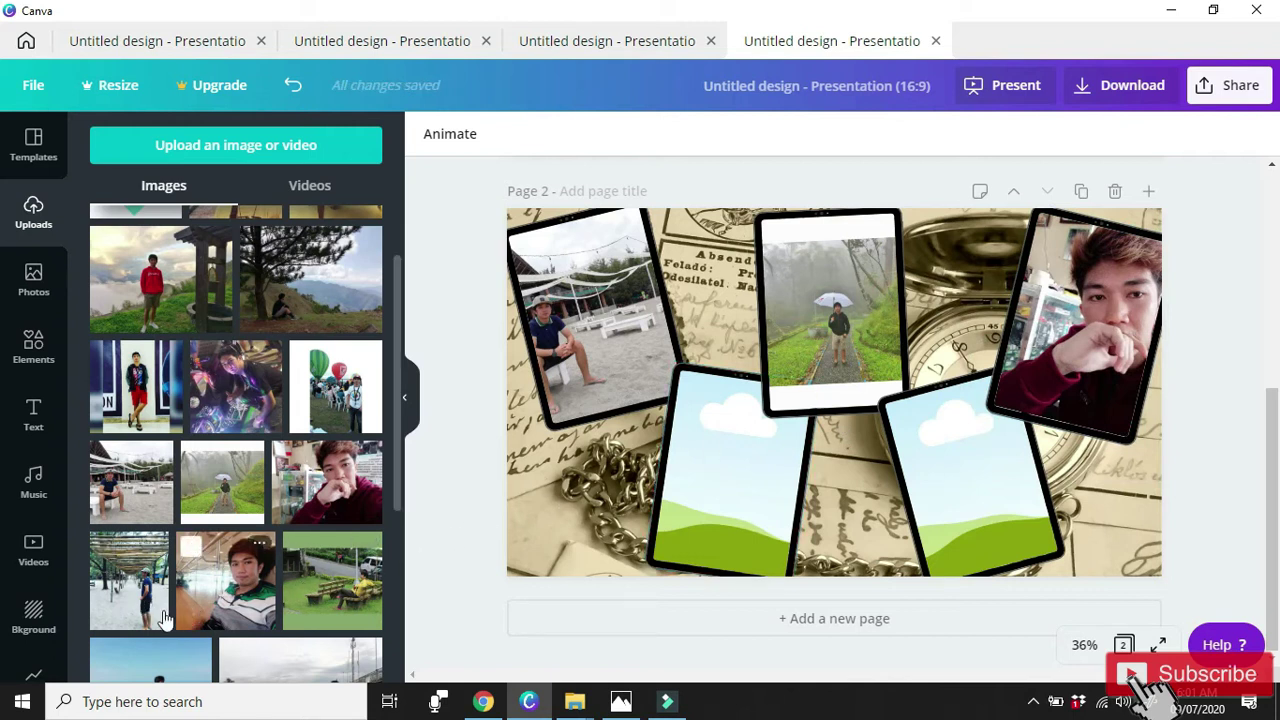
Fill the lower-left frame with the seaside railing upload and the lower-right frame with the canopy walkway upload.
scroll(150, 600, down, 1)
drag(190, 605, 731, 490)
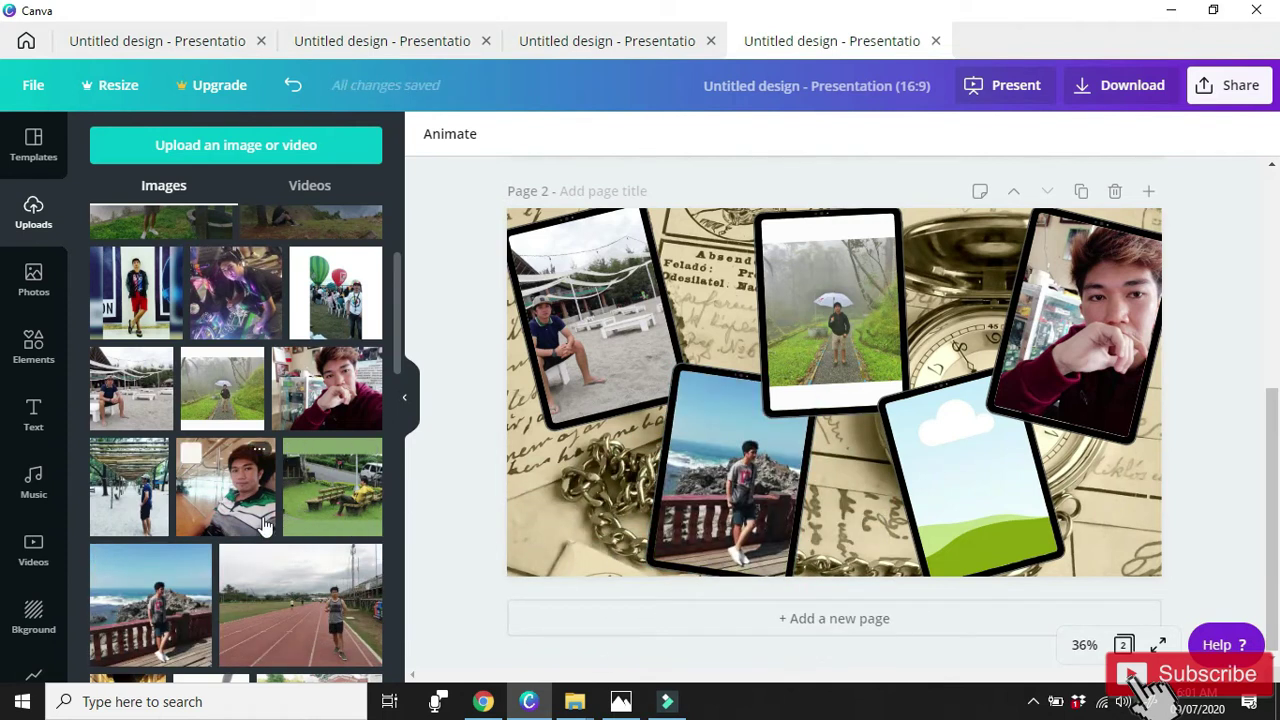
drag(128, 515, 904, 448)
Review both collage pages and download all pages as PNG images.
scroll(909, 444, up, 4)
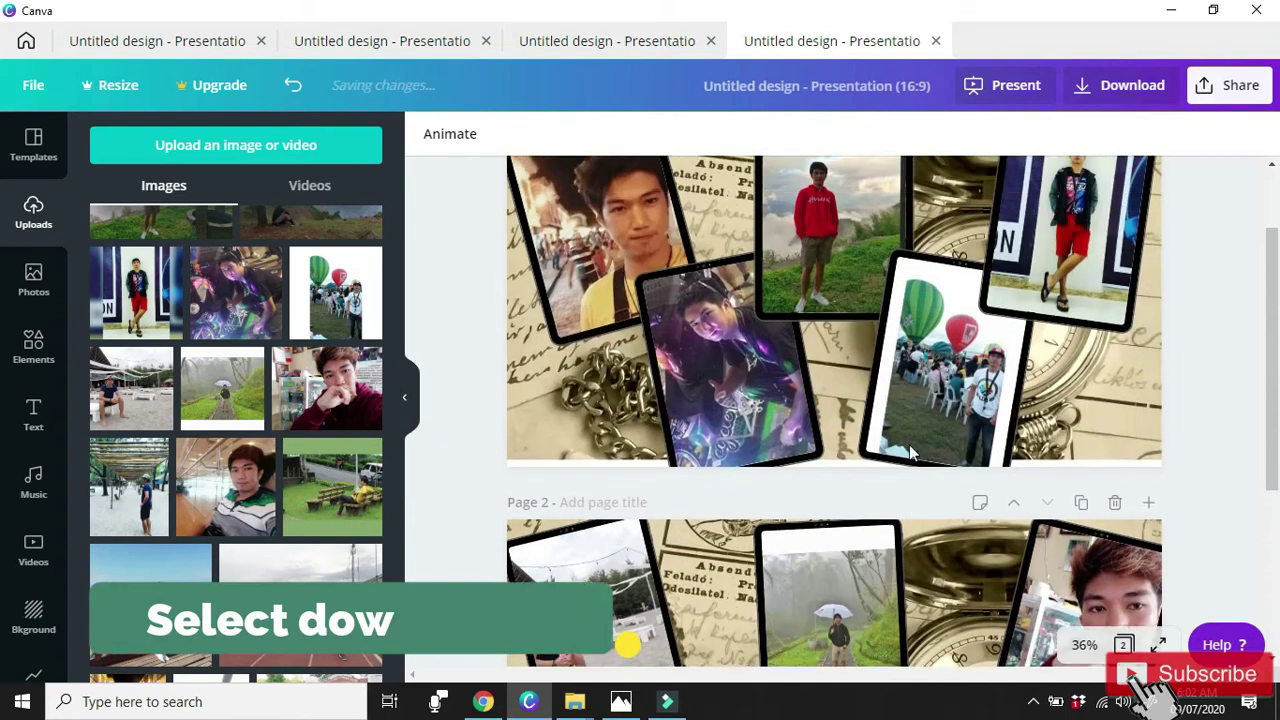
scroll(908, 453, down, 5)
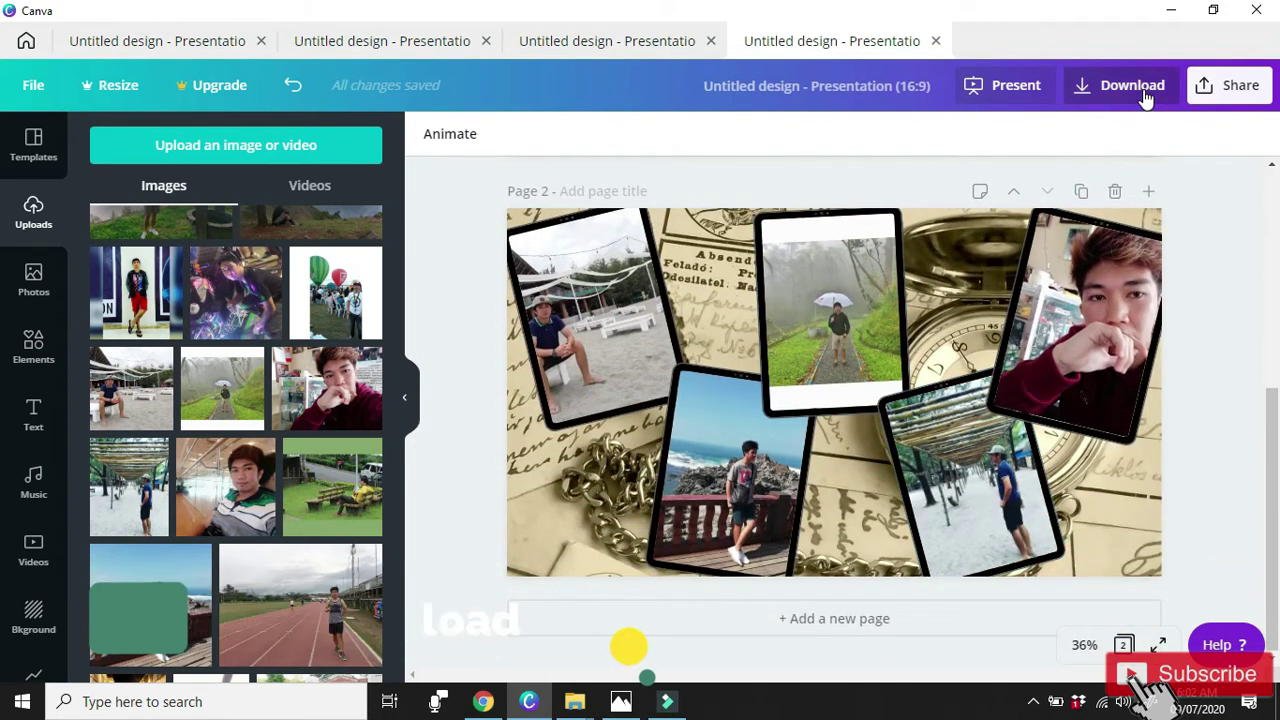
click(1143, 89)
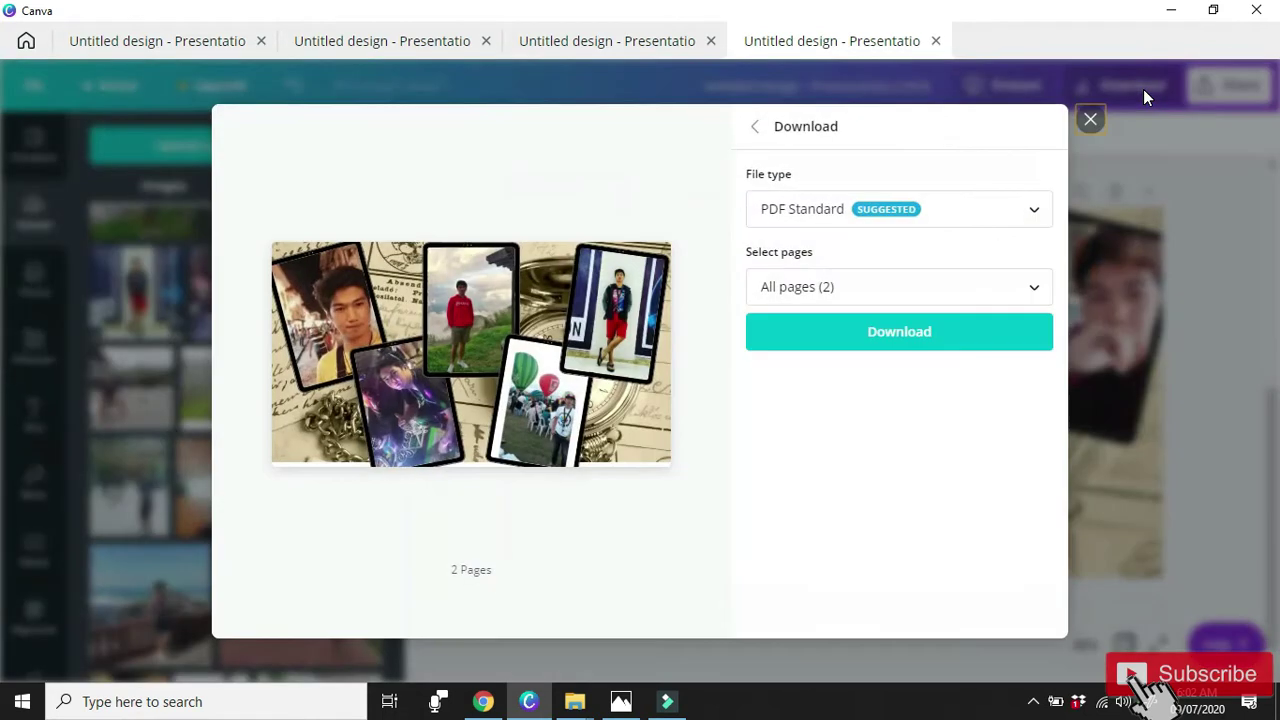
click(1034, 212)
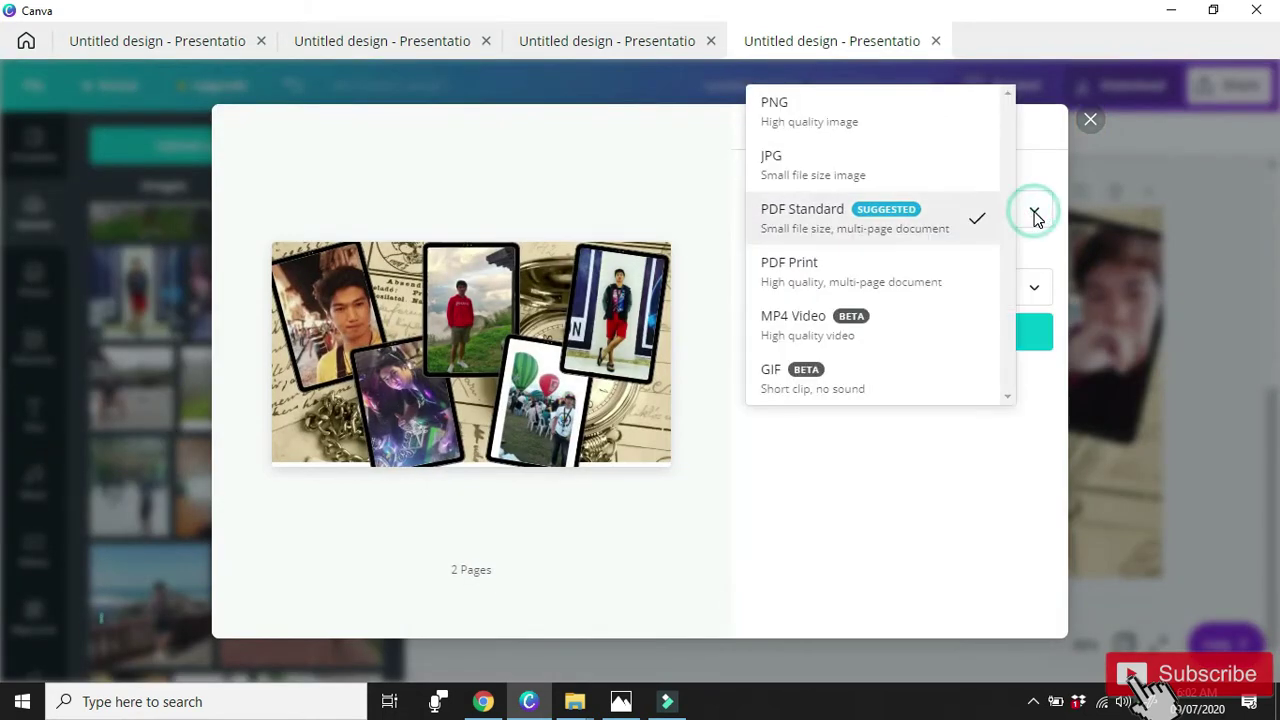
click(781, 120)
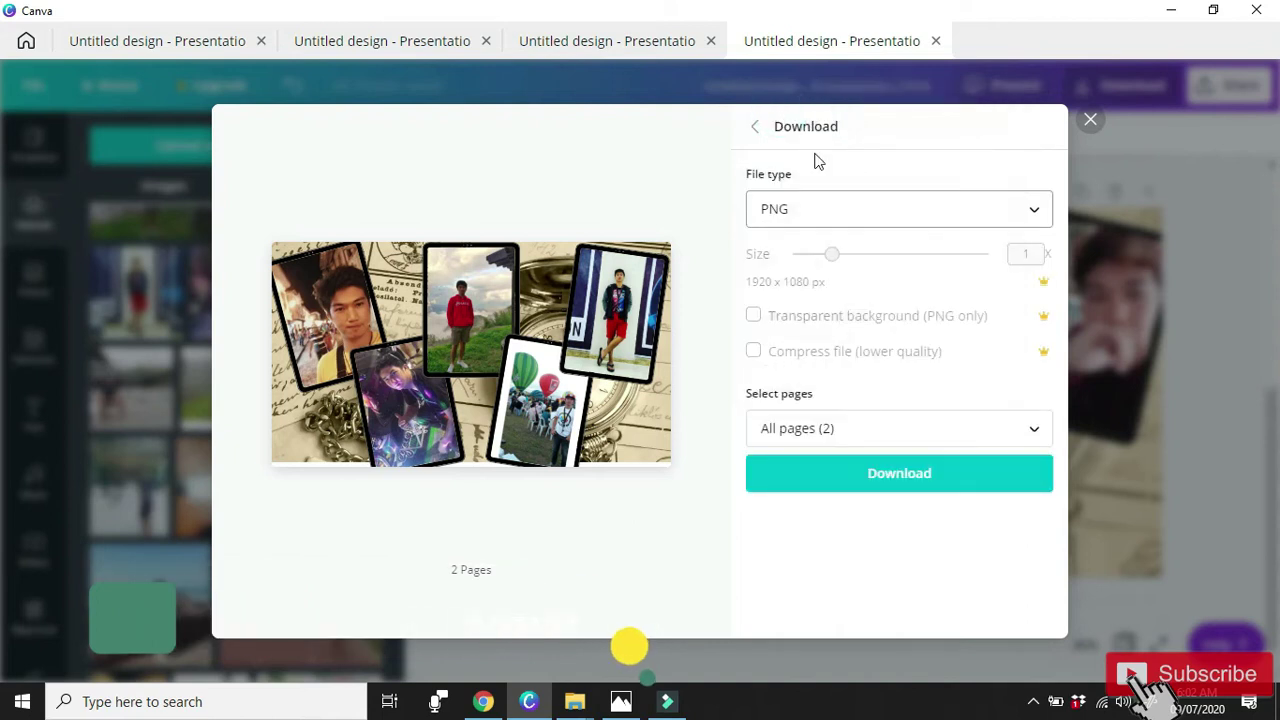
click(918, 476)
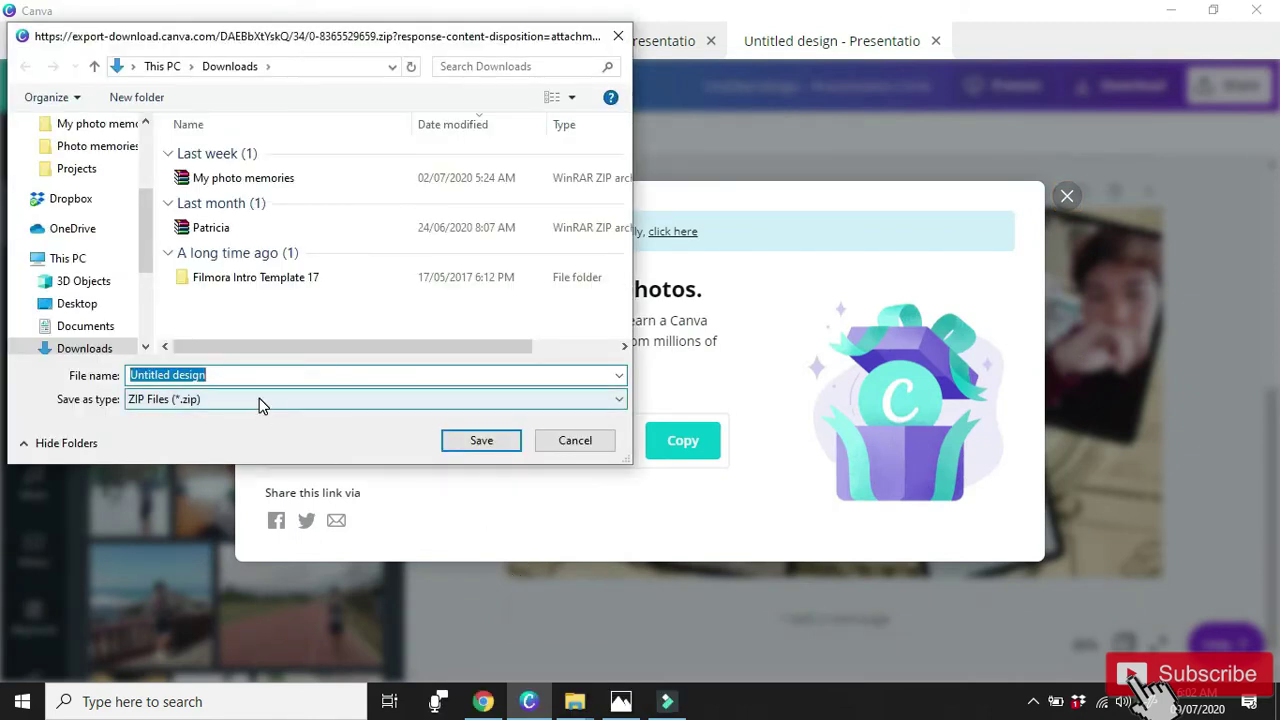
Save the downloaded ZIP file in the Downloads folder as "Photo design png".
text(Ph)
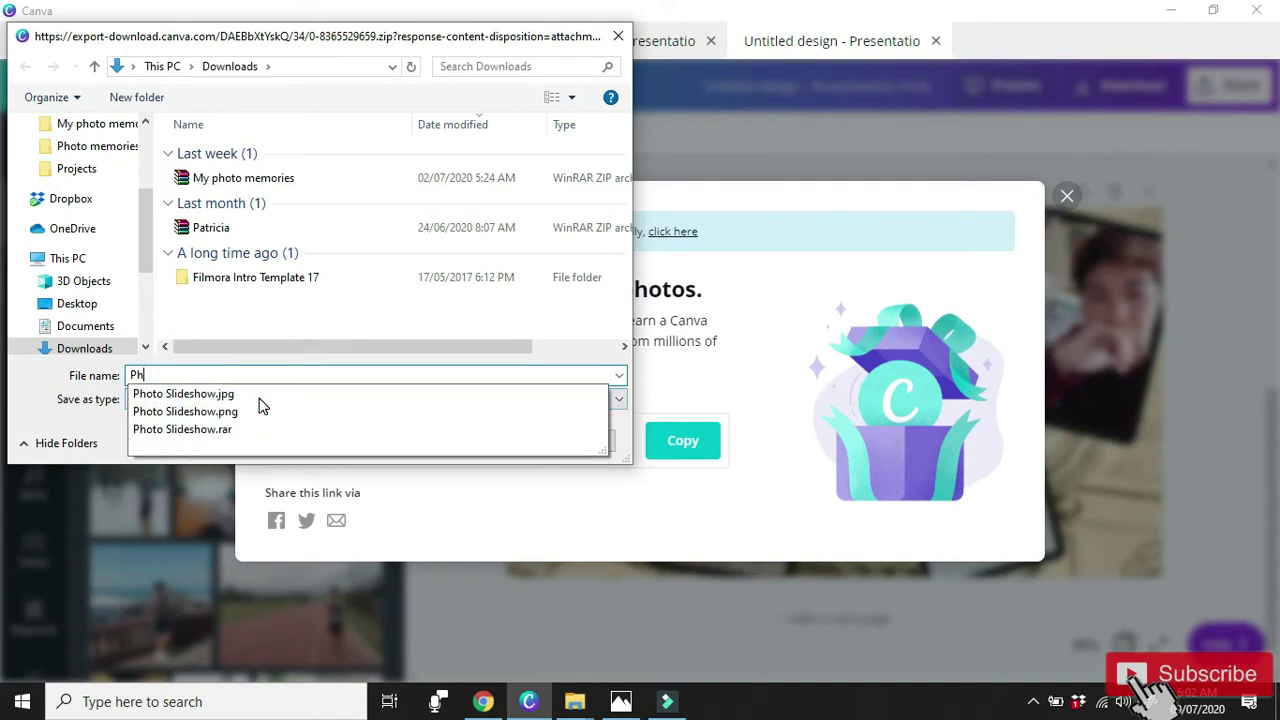
text(oto design png)
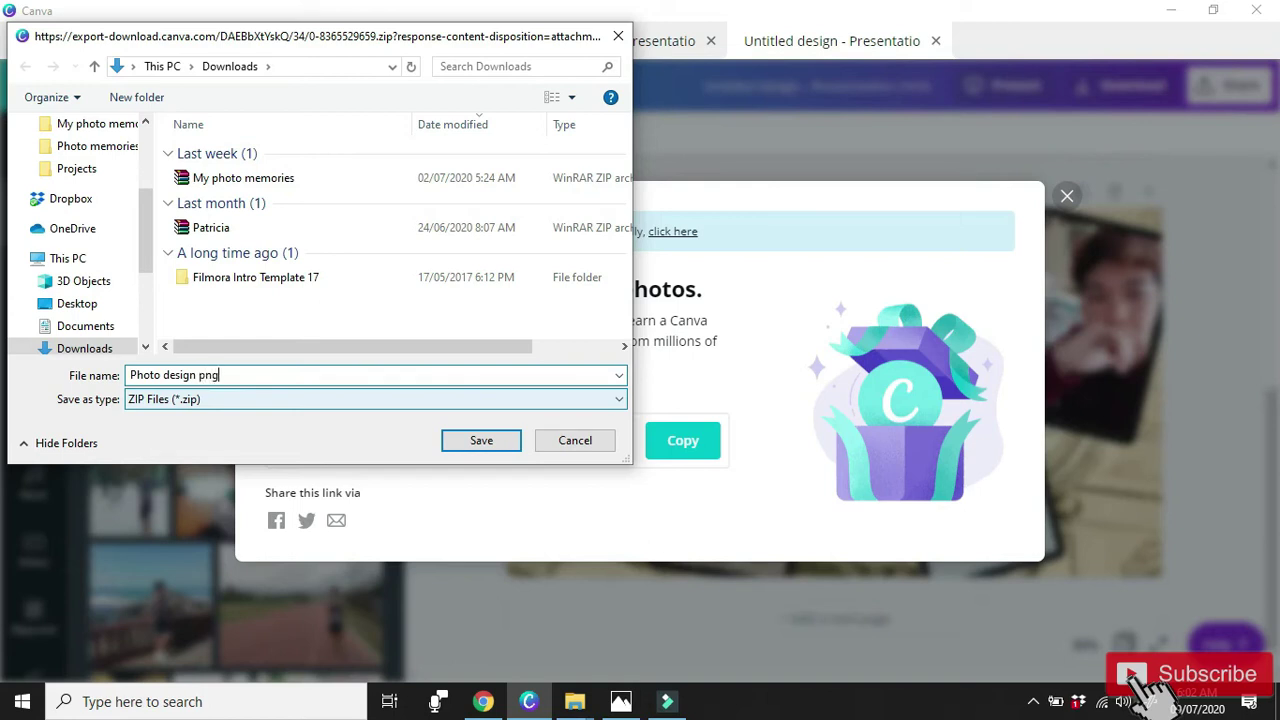
click(489, 443)
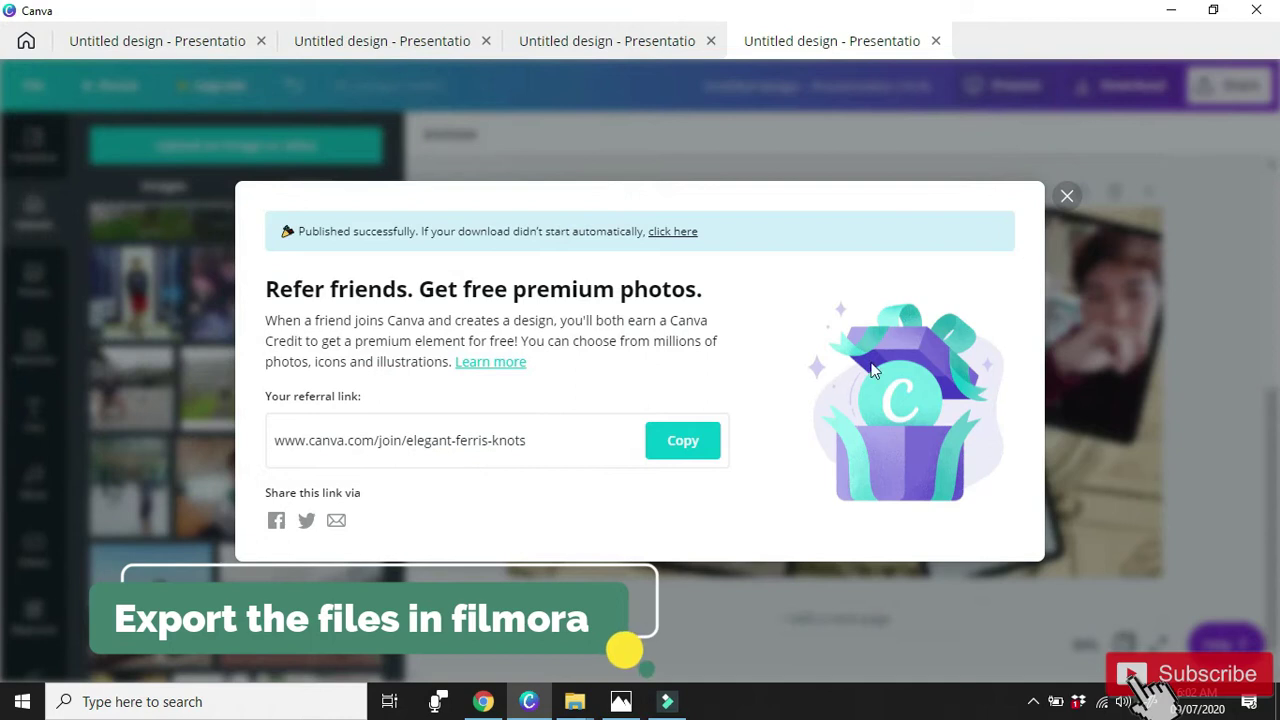
click(1083, 232)
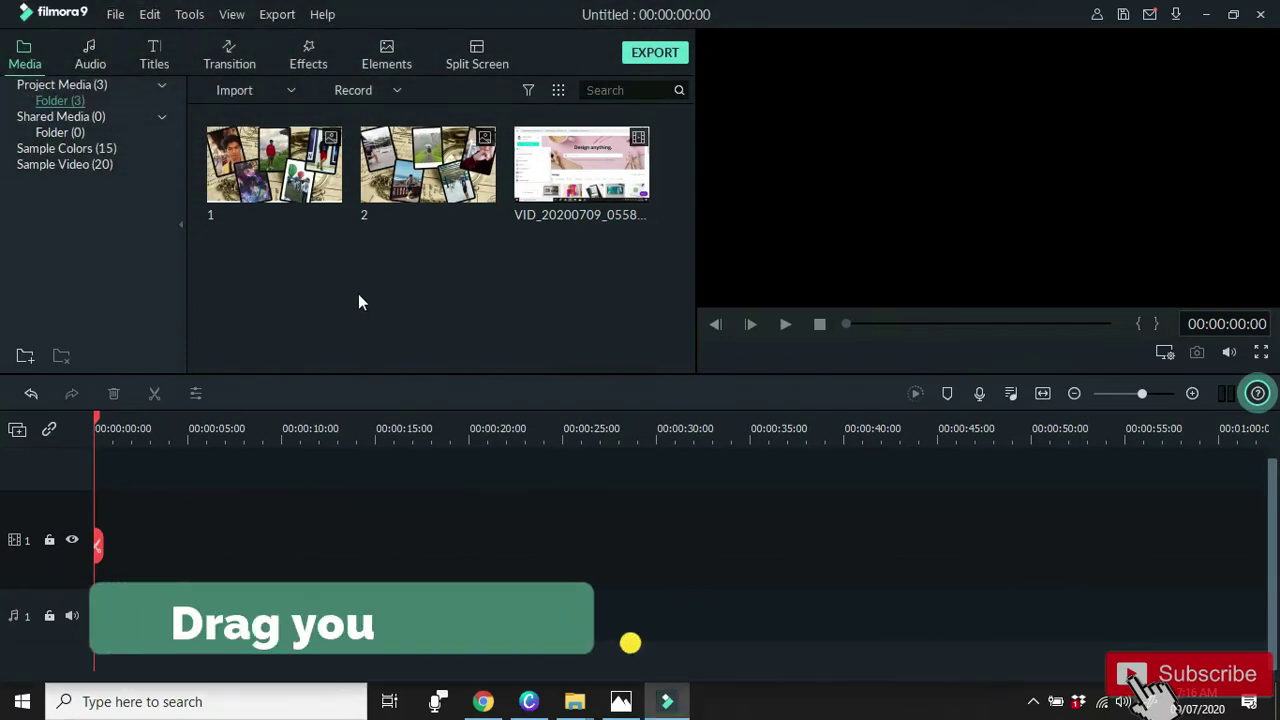
In Filmora, place collage image 1 at the start of video track 1 and extend the clip to about 8 seconds.
drag(318, 178, 73, 553)
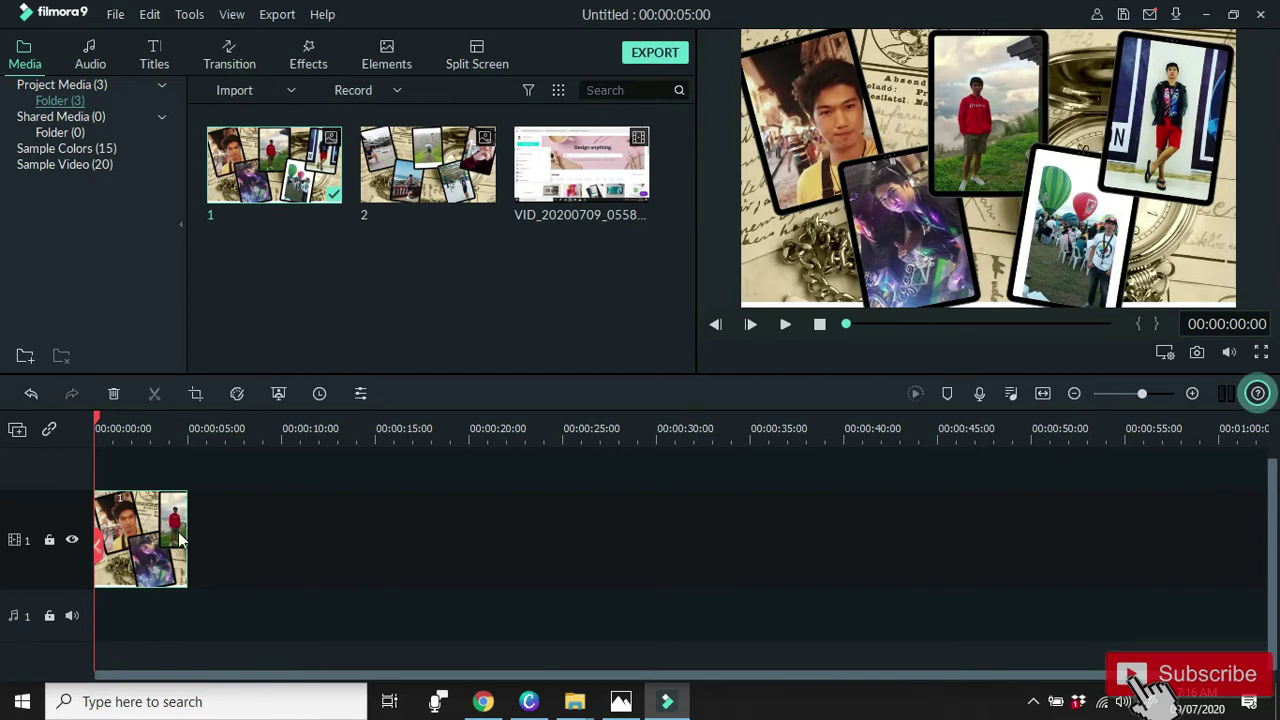
drag(187, 535, 244, 548)
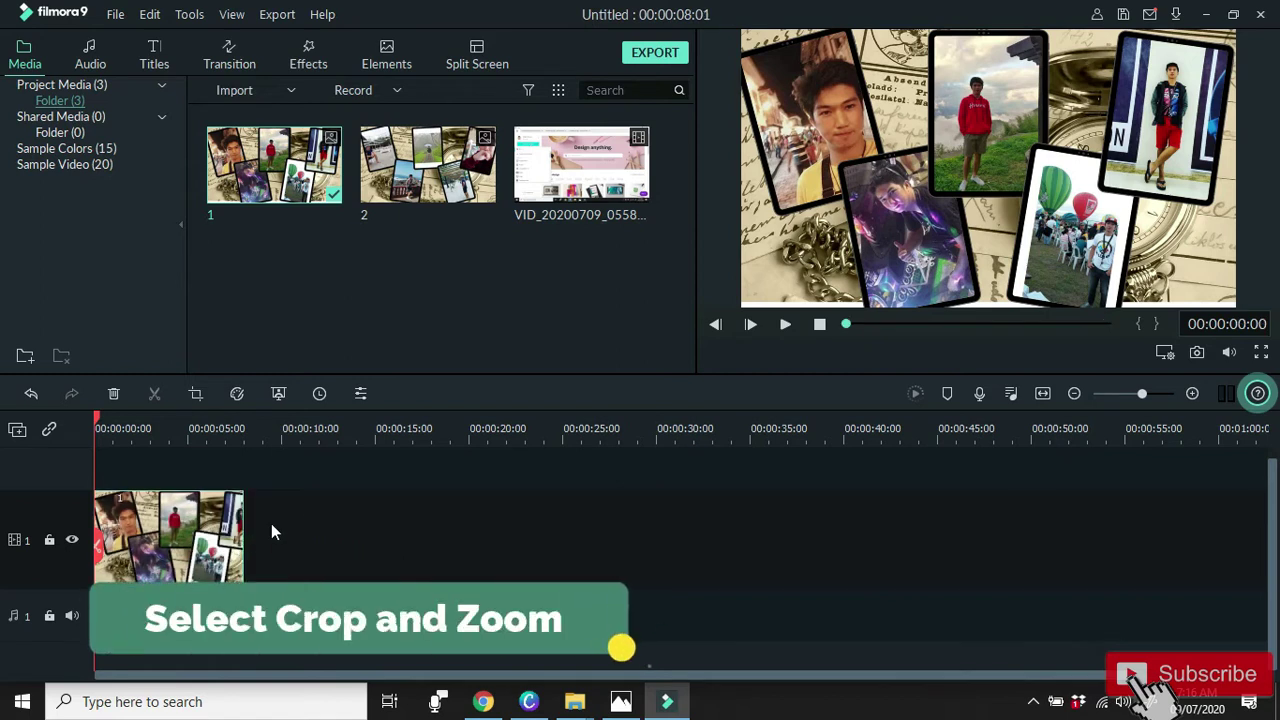
Open Crop and Zoom for the collage clip and set the crop ratio to 16:9.
click(198, 400)
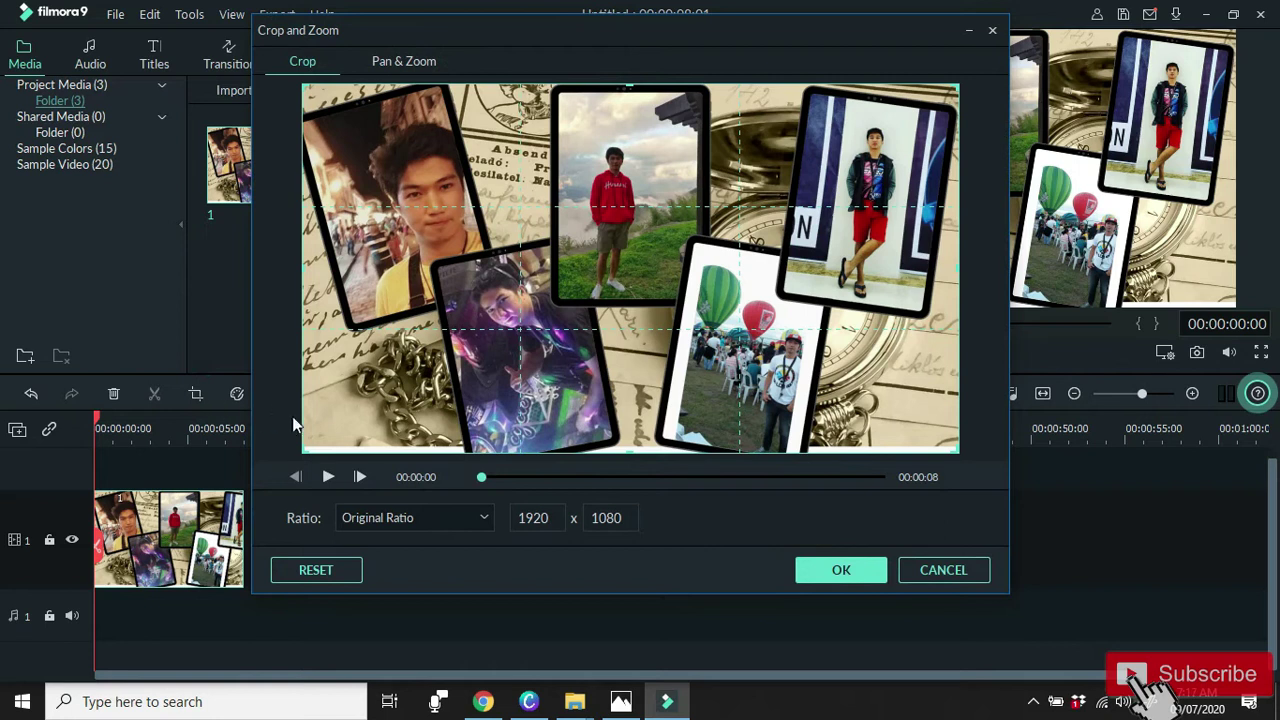
click(484, 518)
click(403, 558)
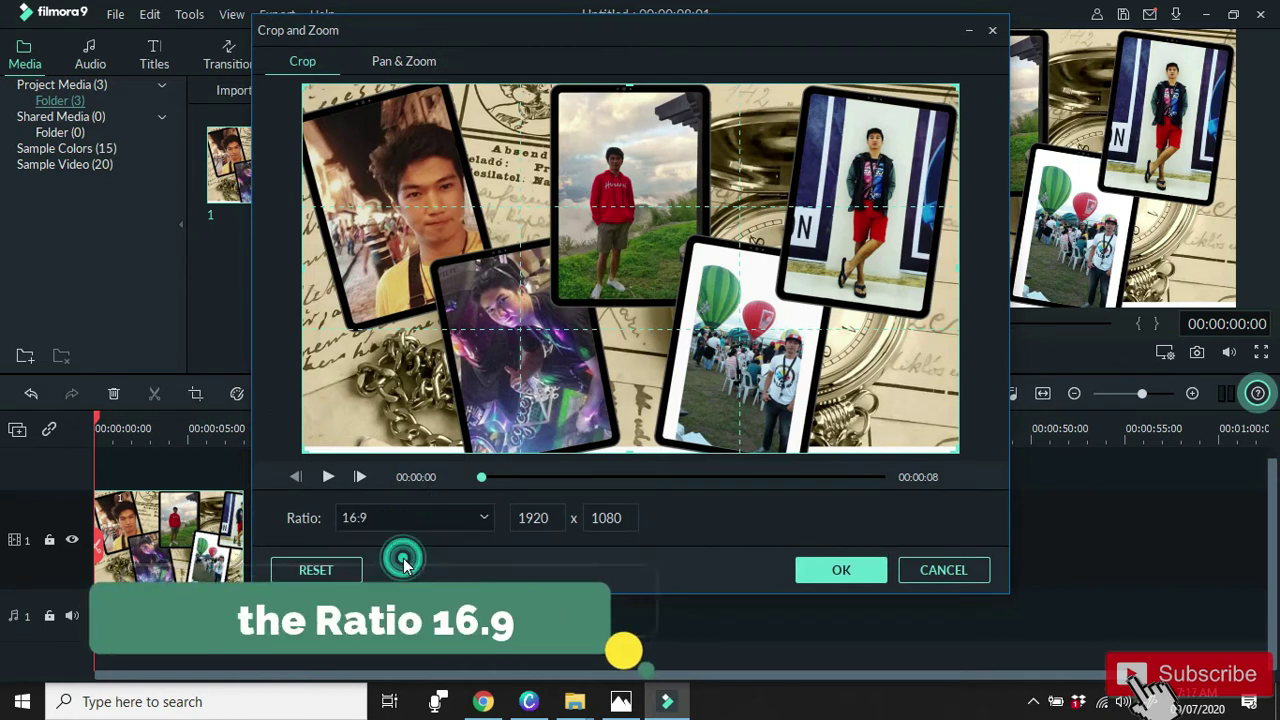
In Pan & Zoom, swap the start and end frames and move the start frame to the image's upper-right corner.
click(420, 64)
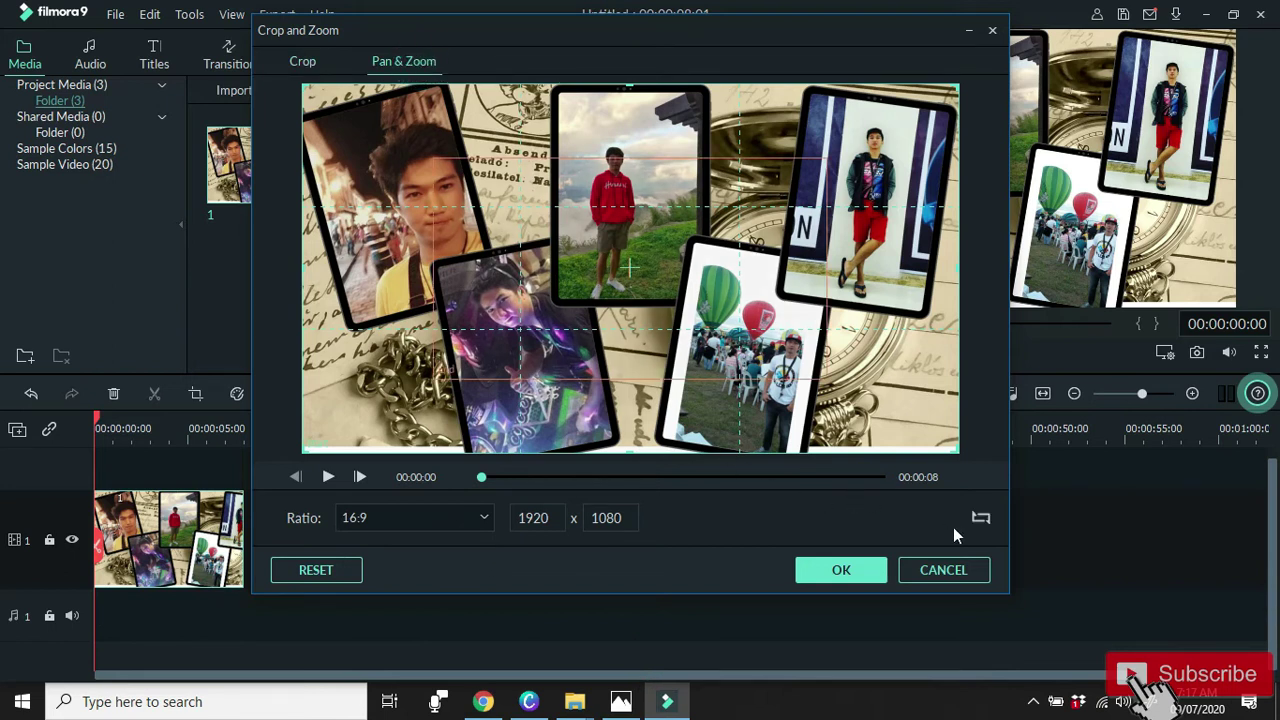
click(984, 519)
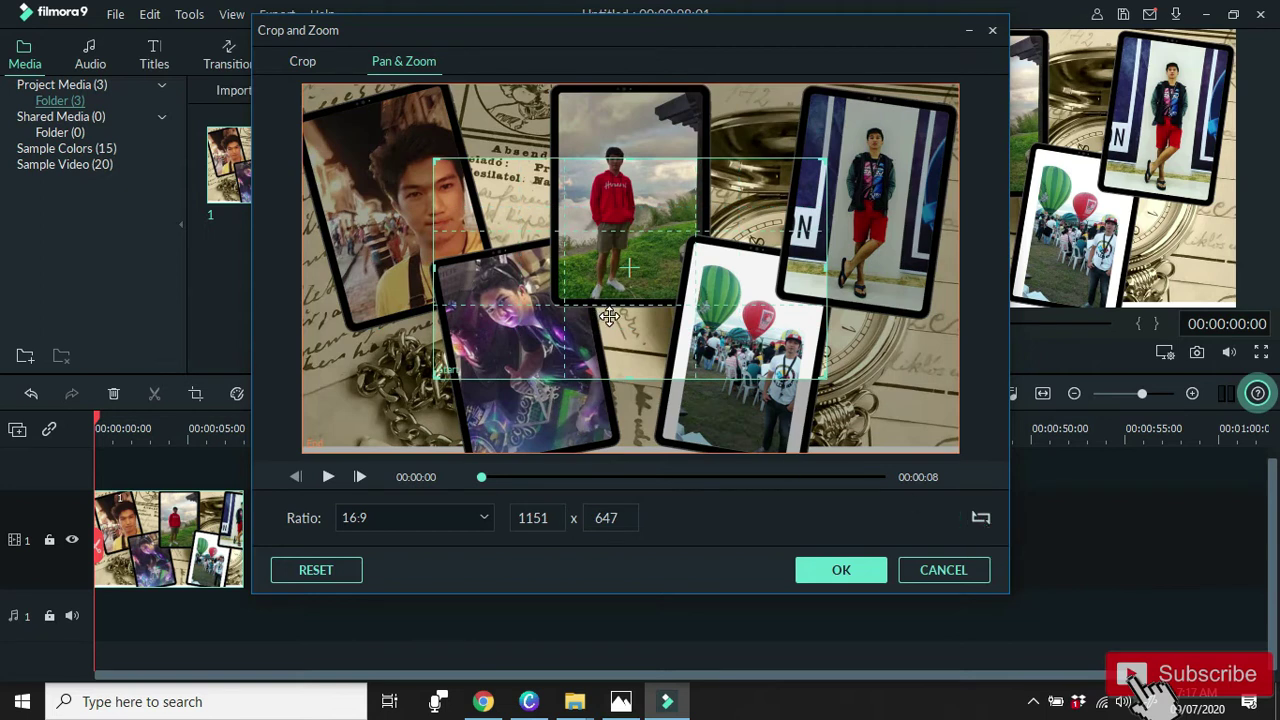
drag(609, 316, 757, 240)
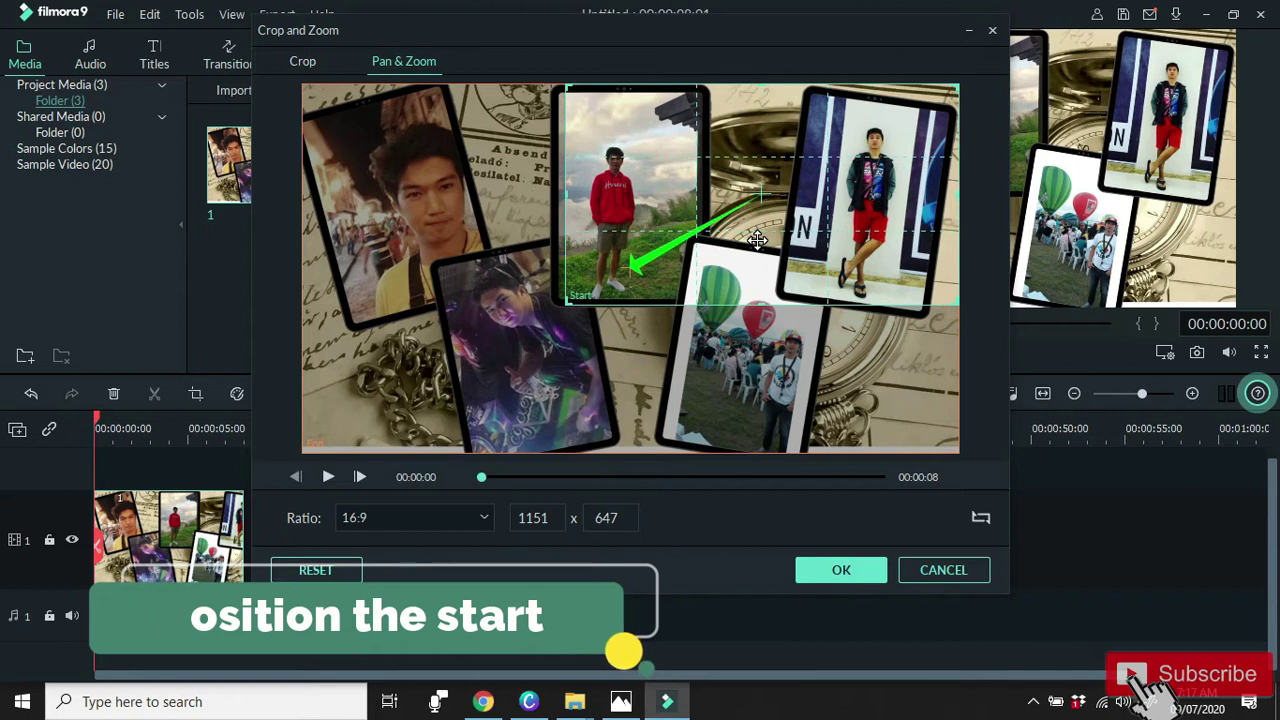
Shrink the start frame to about 719 x 404 and position it over the collage's upper-right photo.
drag(570, 196, 713, 213)
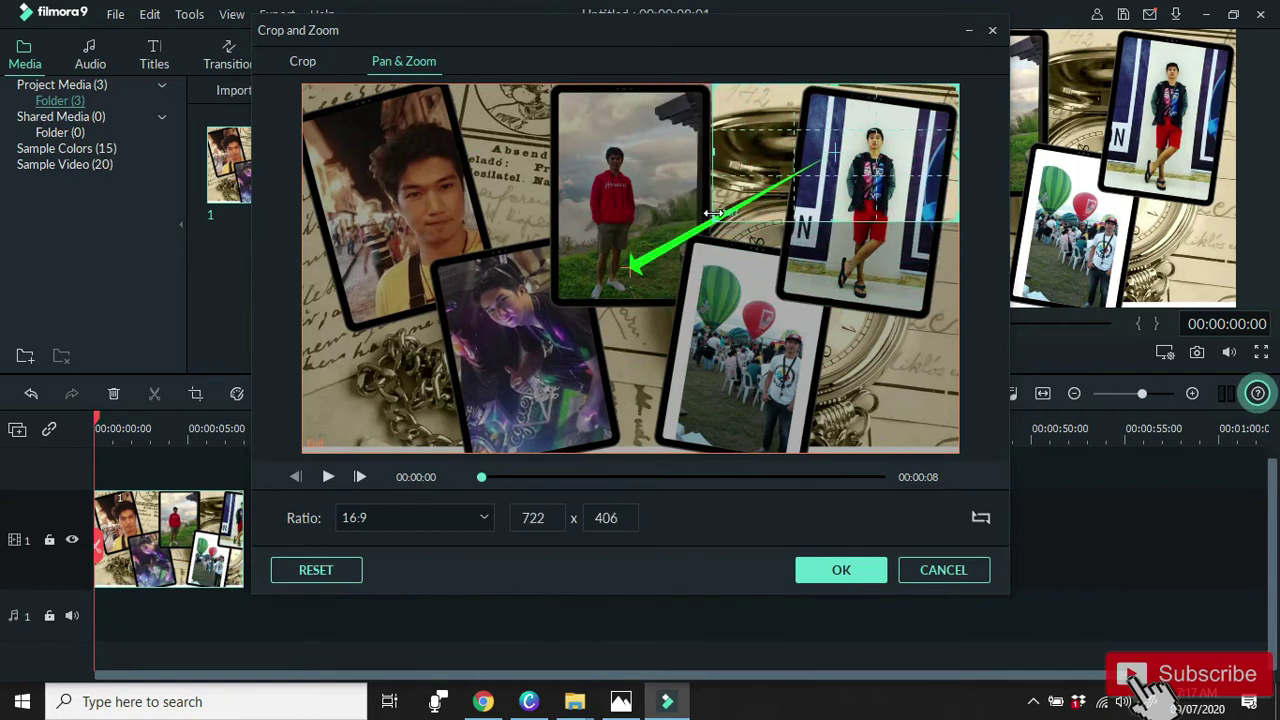
drag(893, 155, 886, 129)
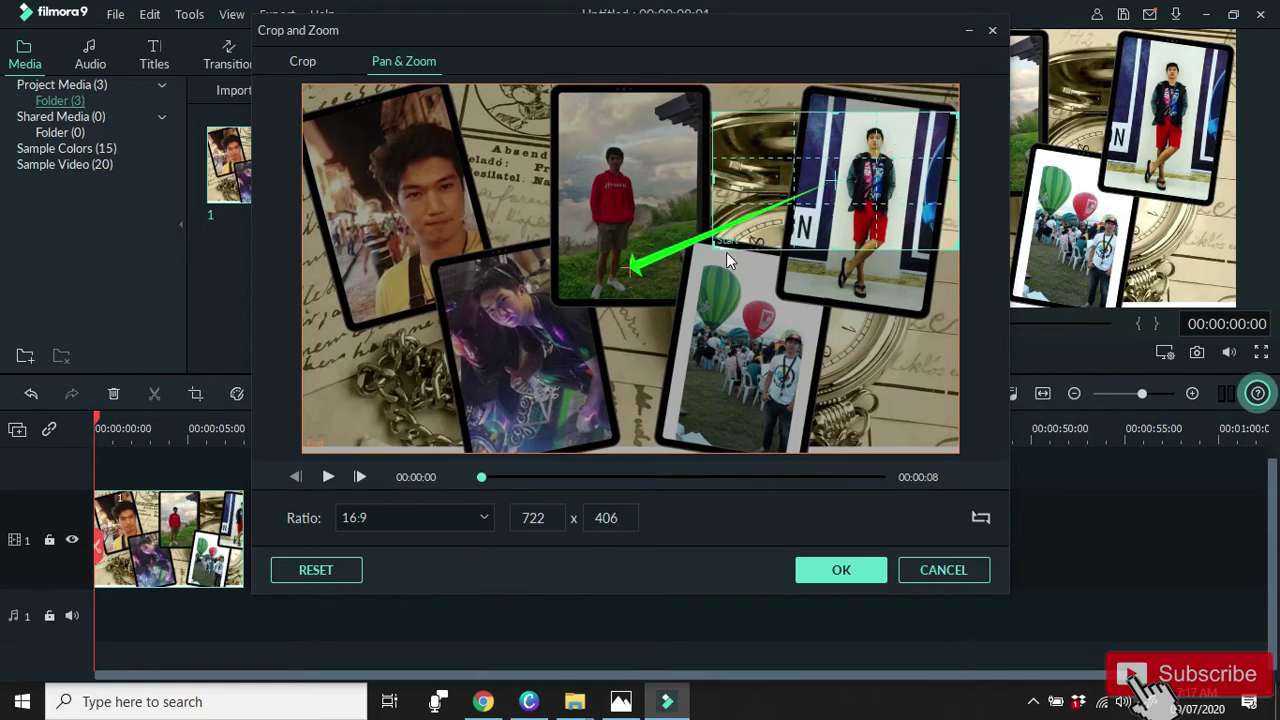
drag(716, 246, 710, 273)
drag(875, 213, 901, 184)
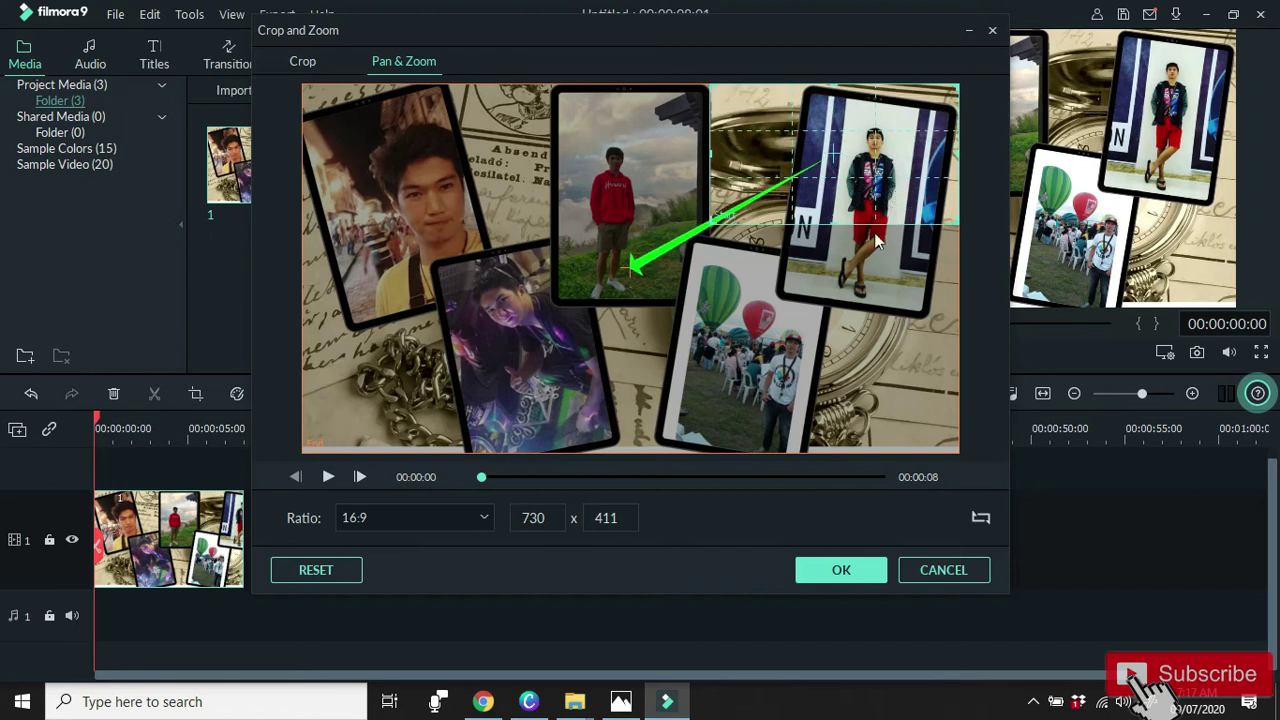
drag(716, 222, 704, 231)
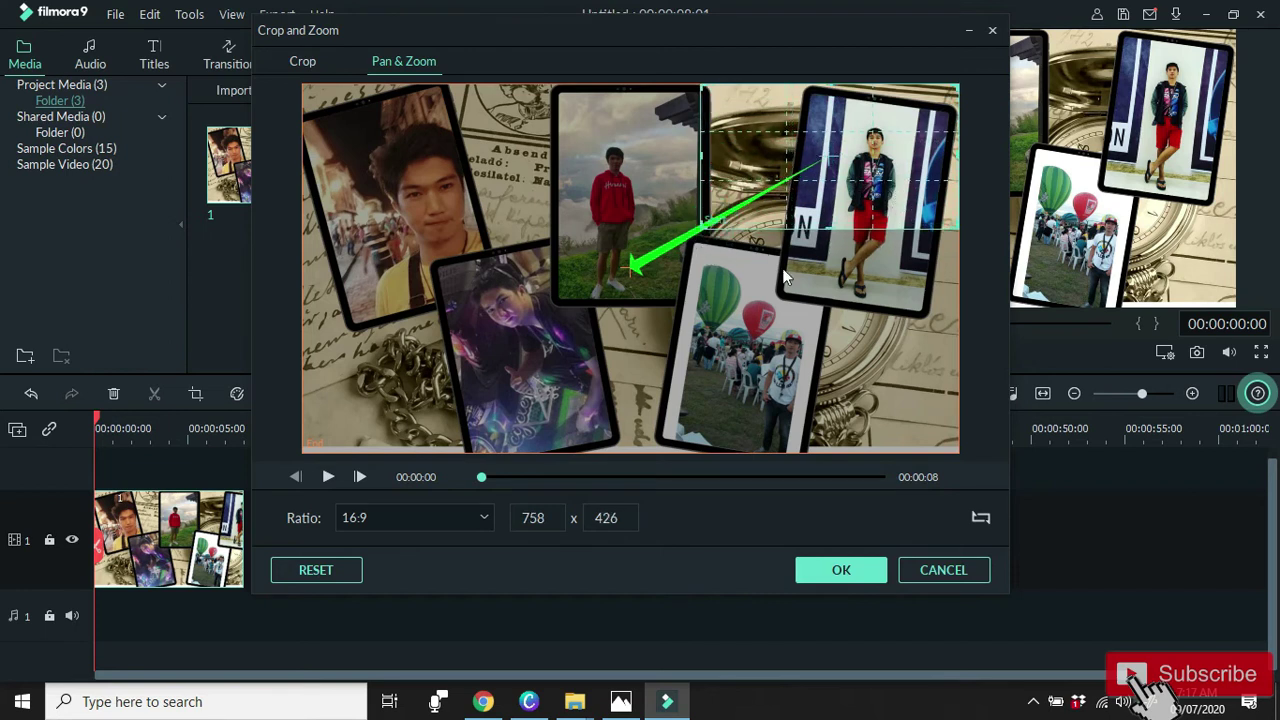
drag(705, 153, 711, 158)
drag(792, 196, 795, 218)
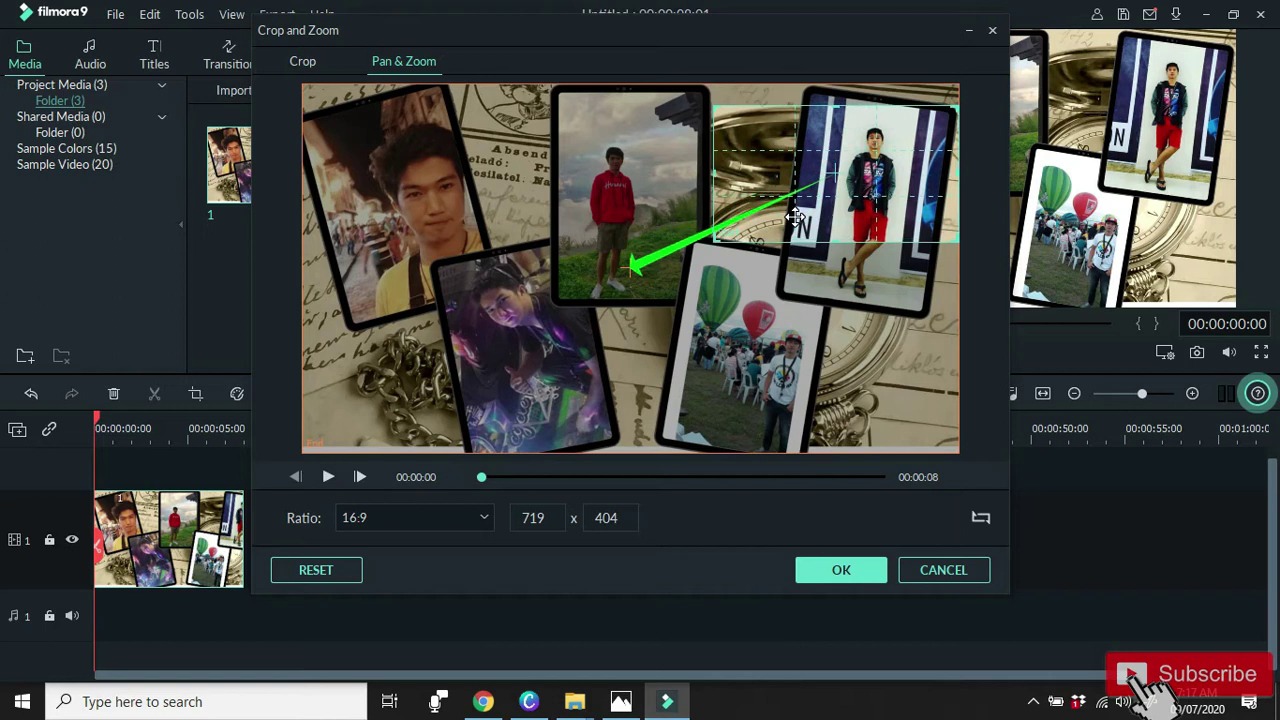
Shrink the end frame to about 732 x 412 over the collage's lower-left photo and apply the pan and zoom.
click(748, 372)
drag(955, 92, 629, 287)
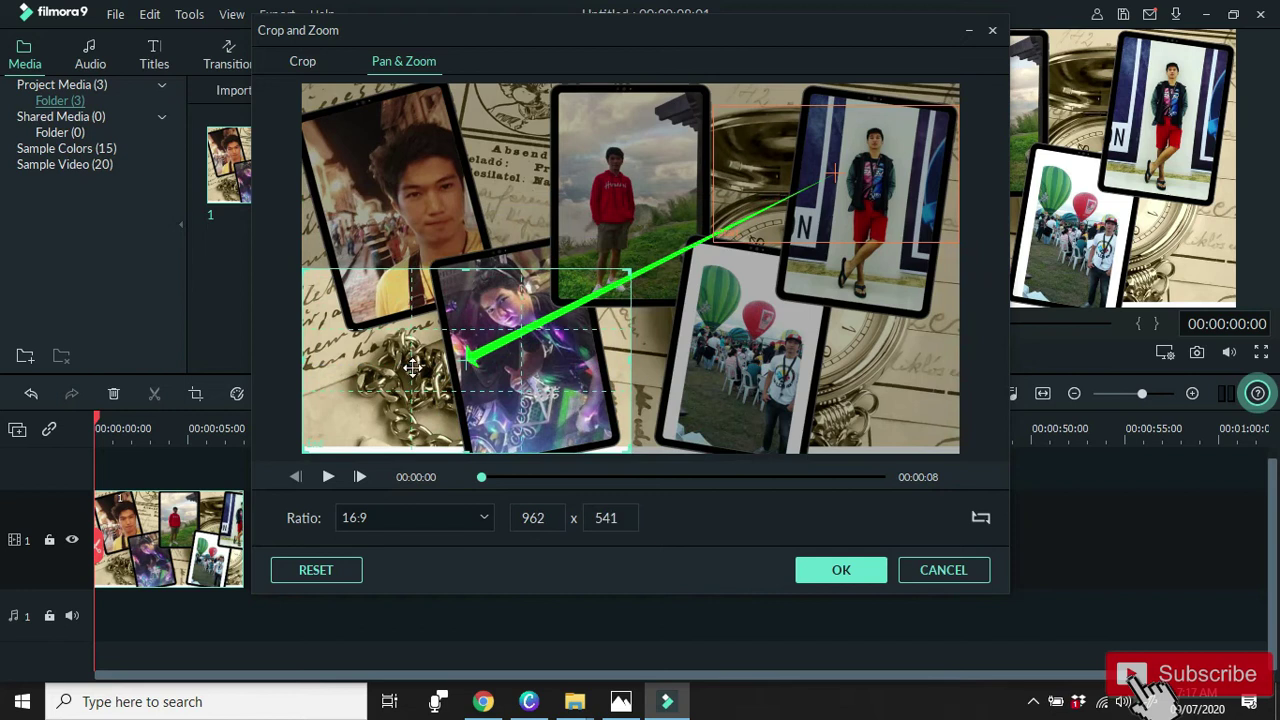
drag(300, 268, 379, 311)
drag(533, 362, 540, 316)
drag(625, 401, 624, 396)
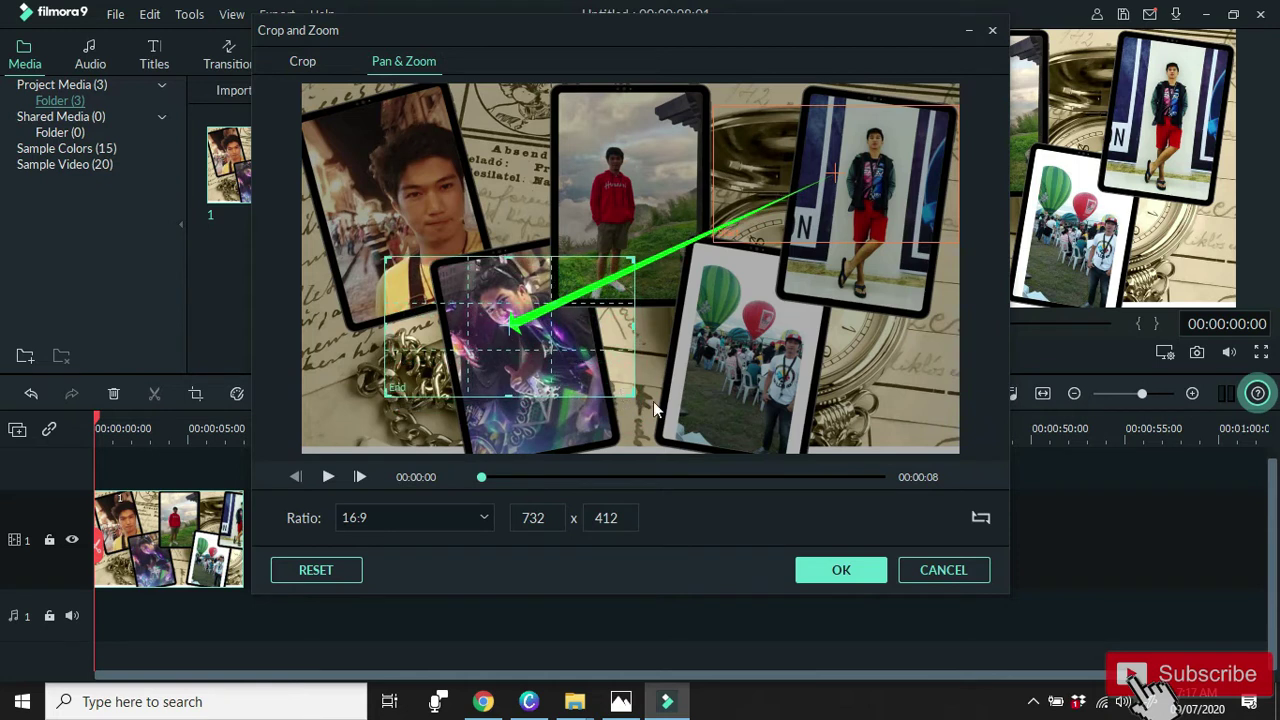
click(843, 570)
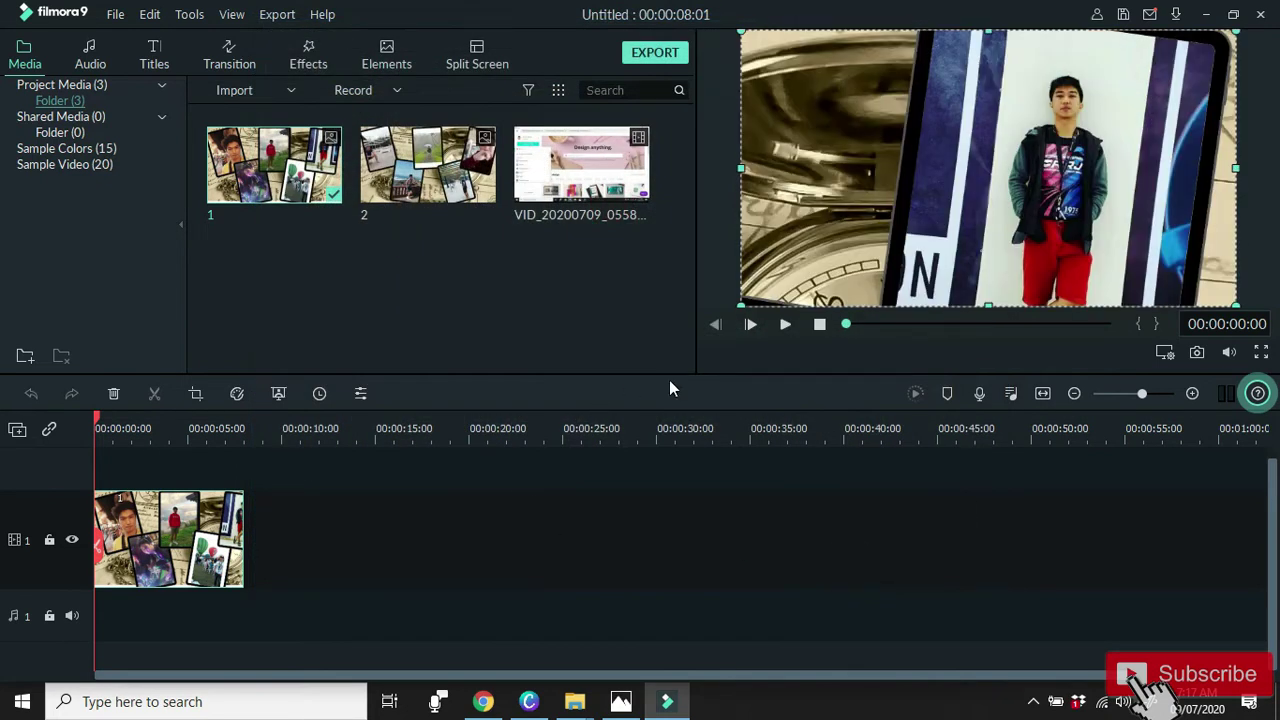
Split the collage clip at 00:00:07:15 and extend the second part to end at 00:00:15:09.
click(785, 330)
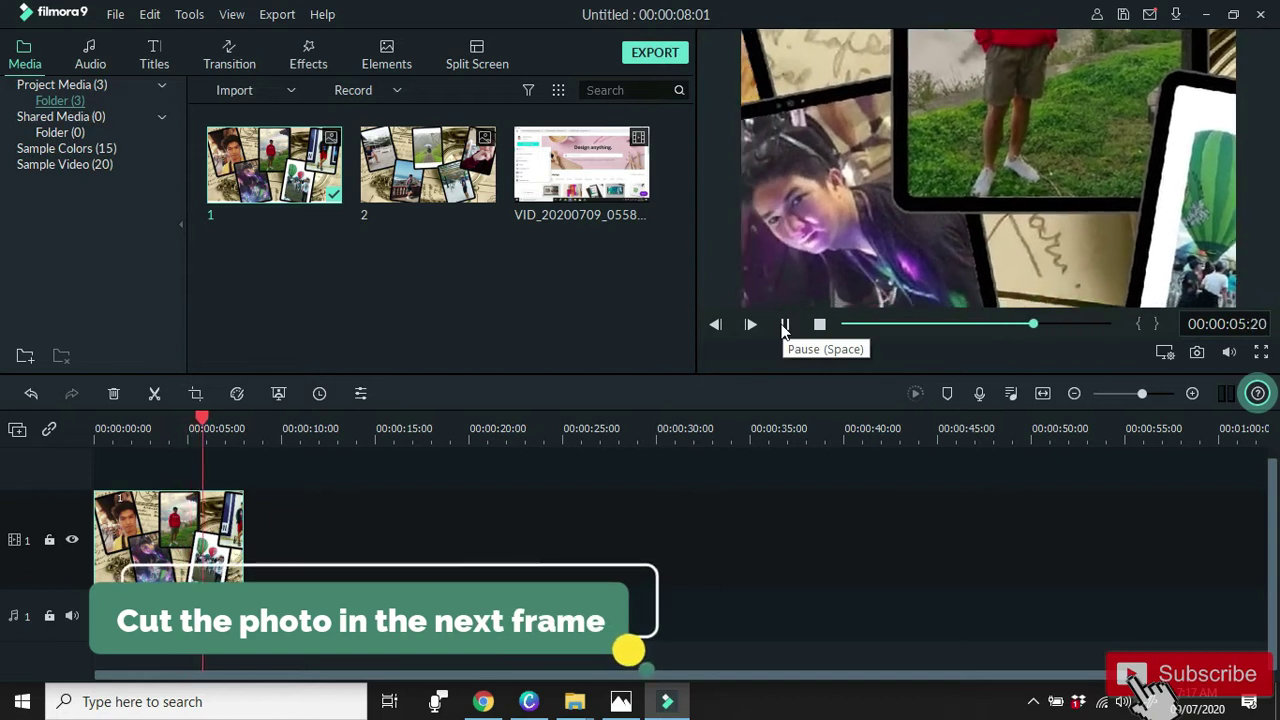
click(784, 326)
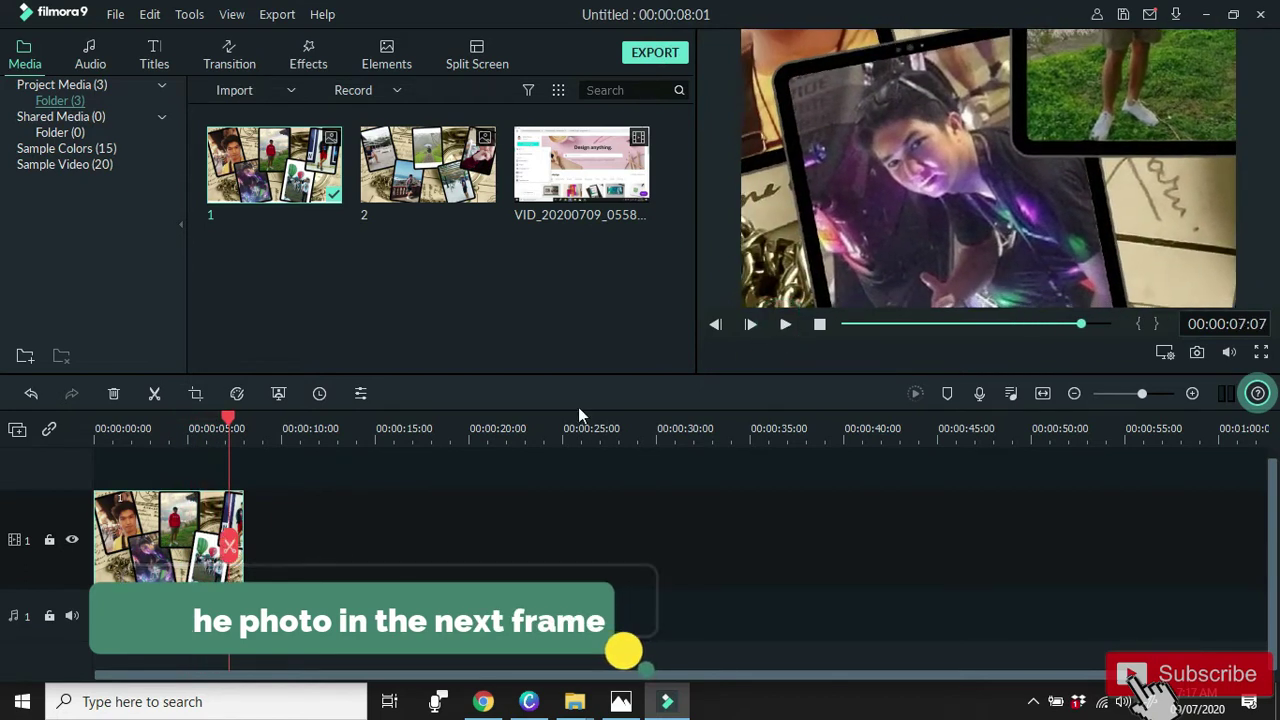
mouse_move(230, 432)
drag(228, 425, 238, 428)
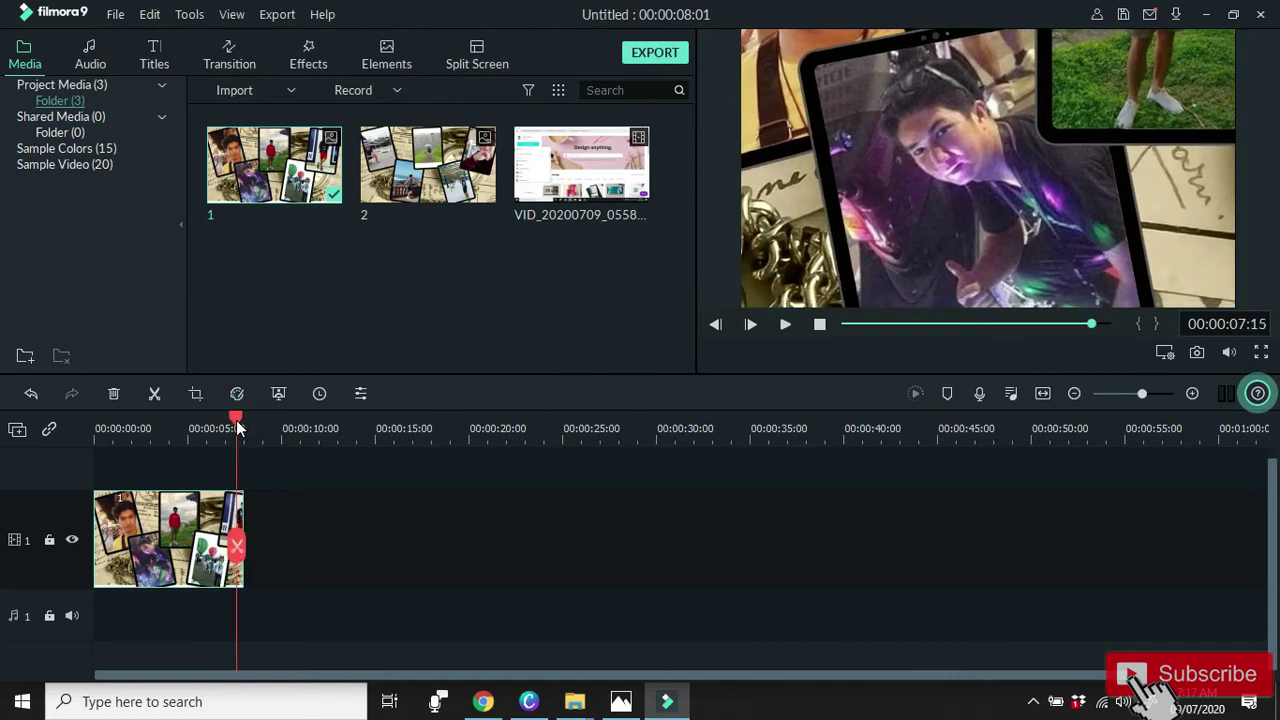
click(238, 548)
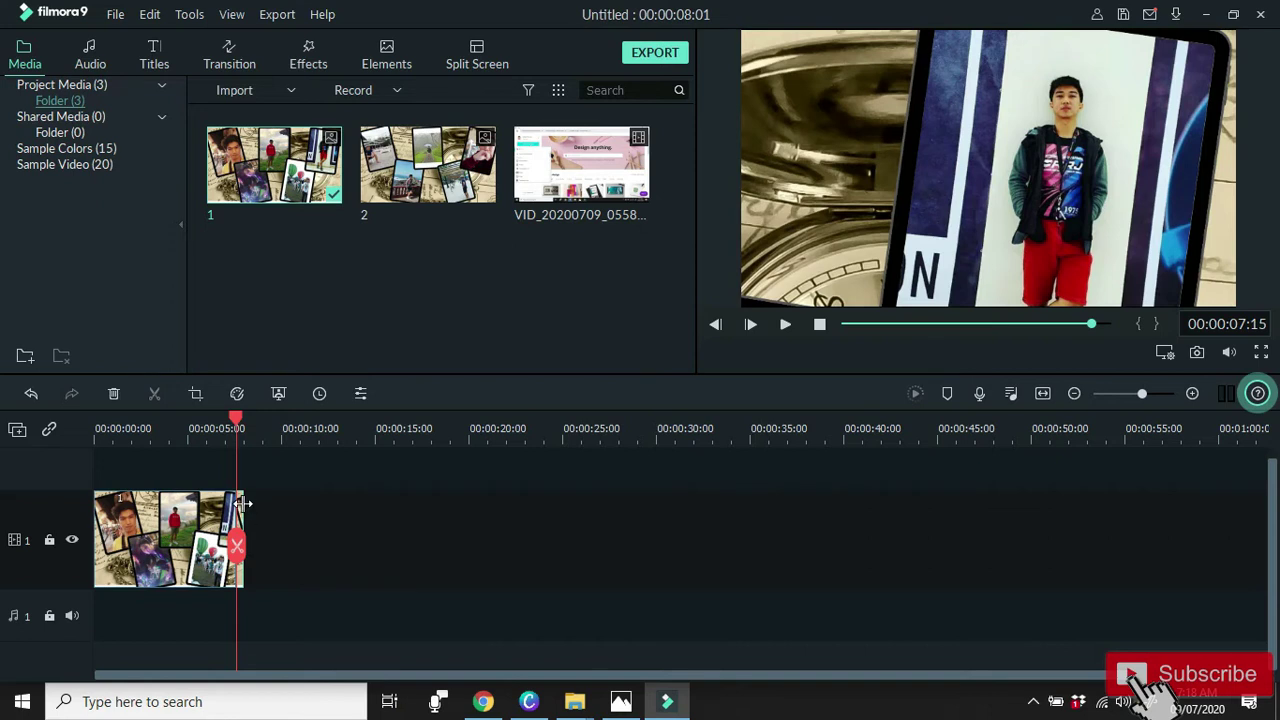
drag(243, 505, 381, 515)
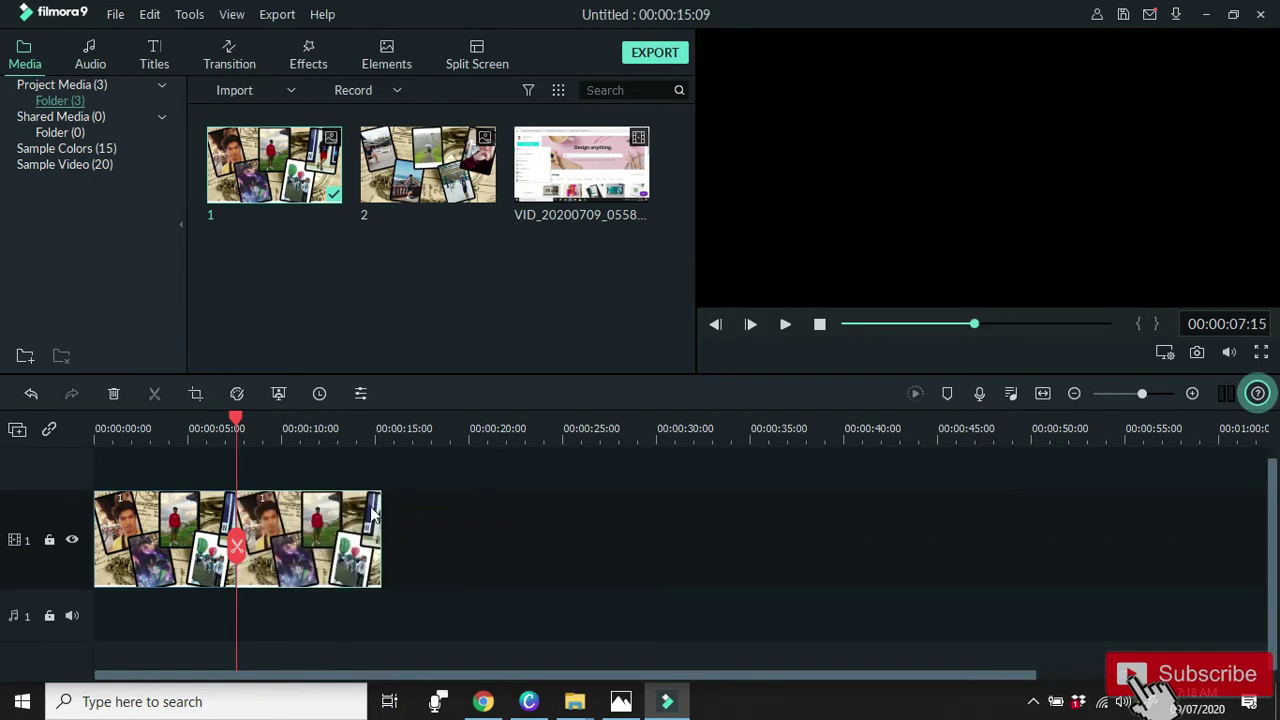
In the second clip's Pan & Zoom, swap start and end areas, move the end frame onto the balloon photo, and apply.
click(247, 428)
click(275, 540)
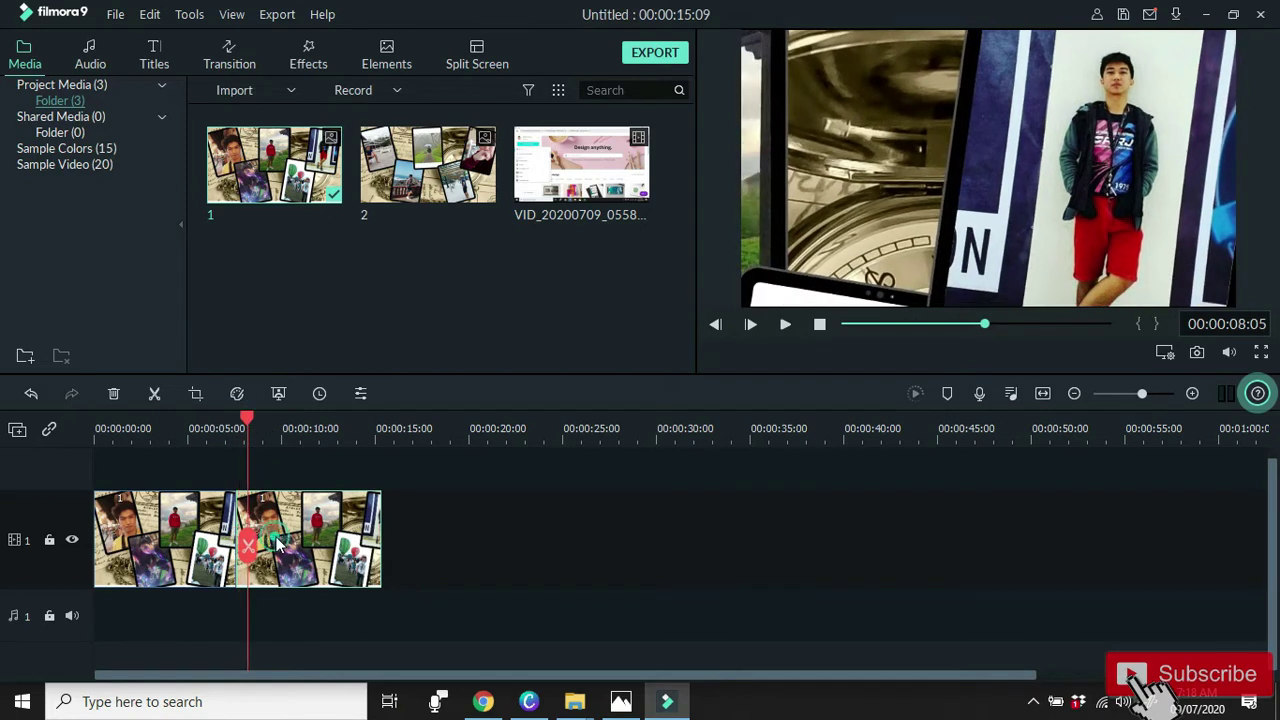
click(197, 394)
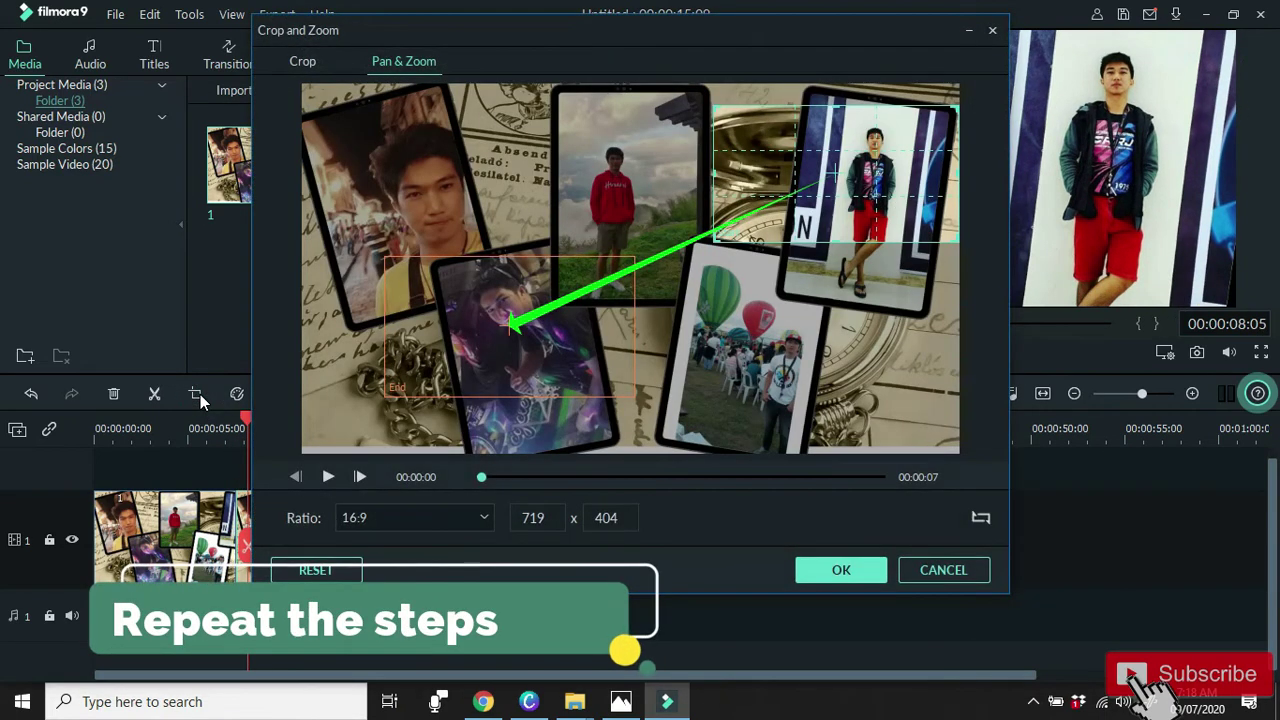
click(981, 519)
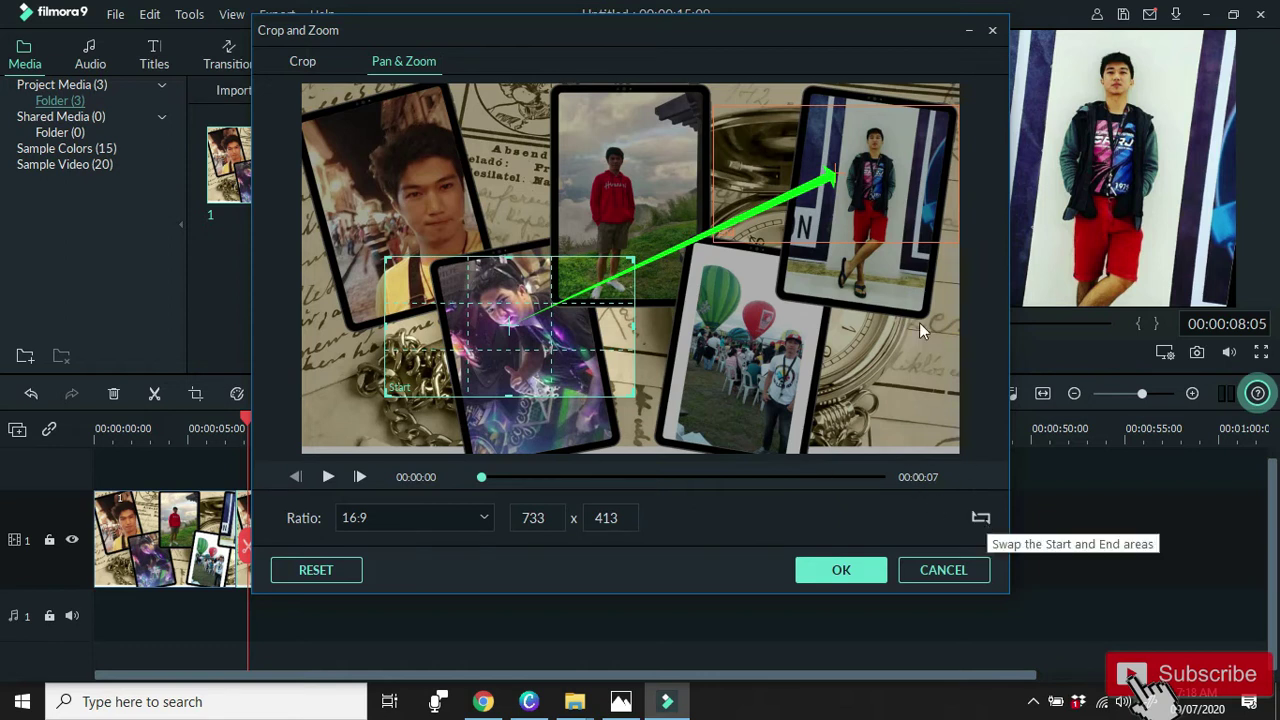
drag(876, 166, 842, 347)
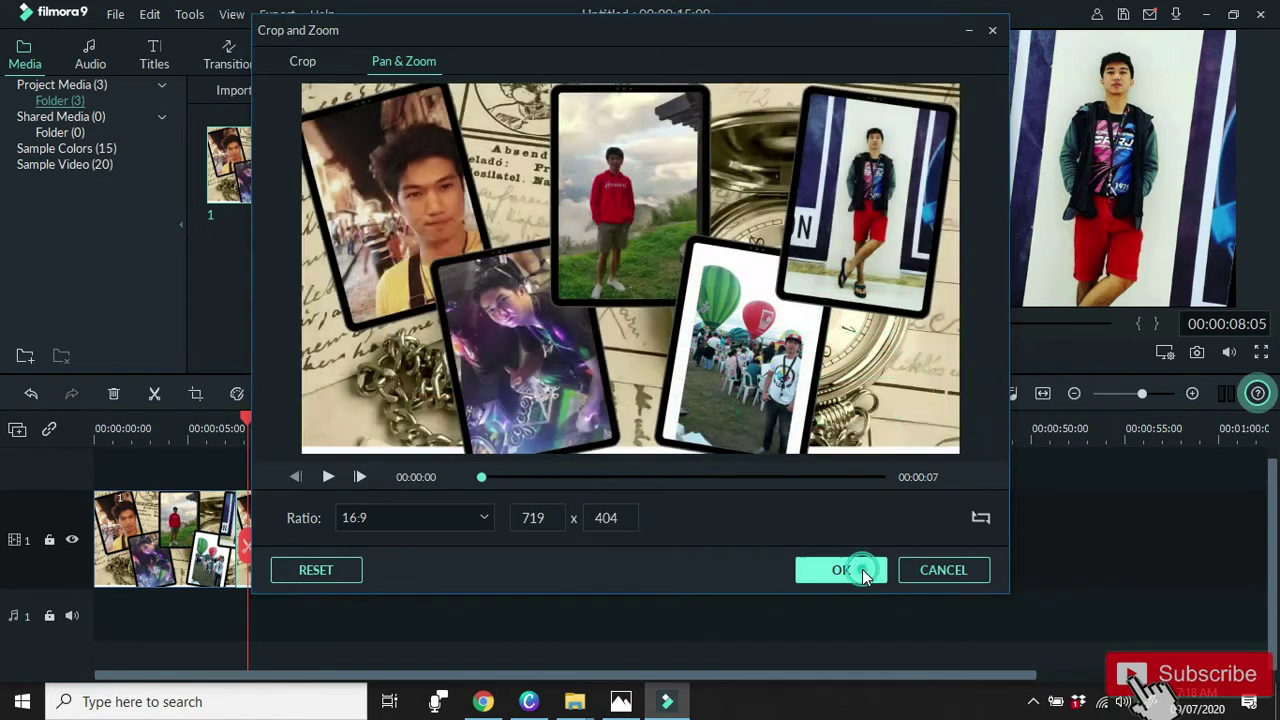
click(848, 568)
Play back the second clip's pan and extend the clip to end at 00:00:17:04.
click(786, 327)
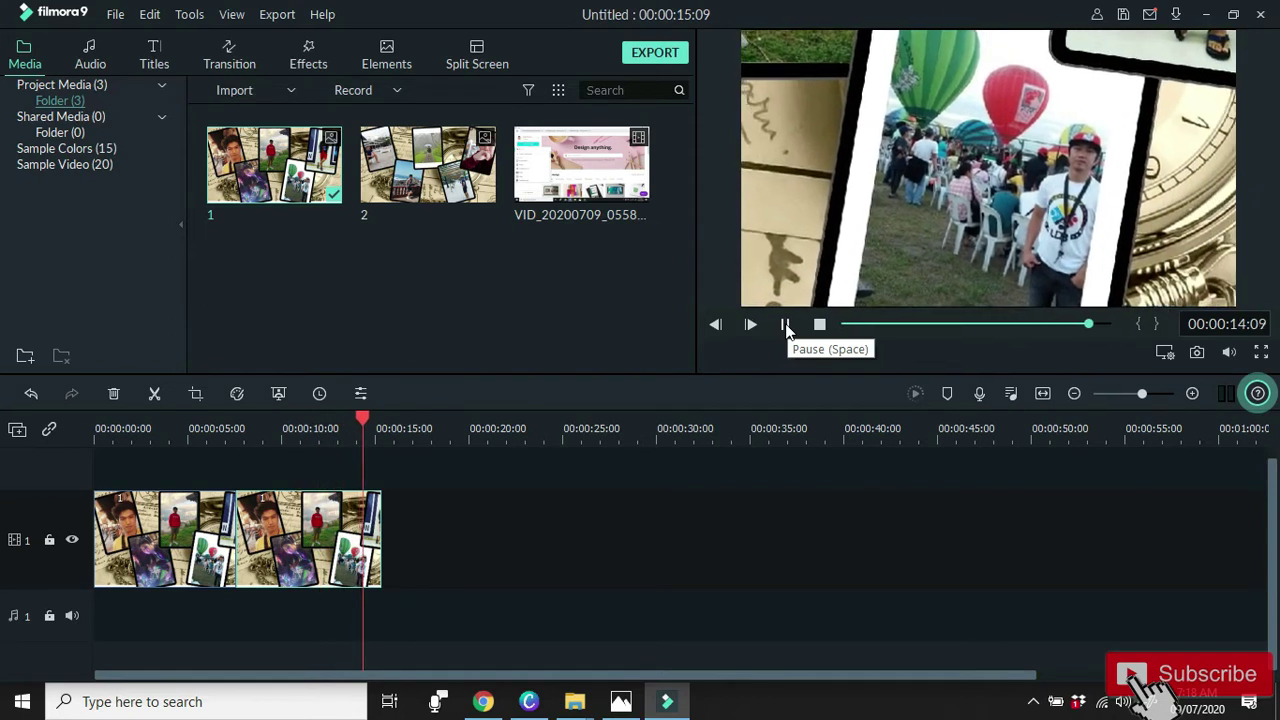
click(786, 325)
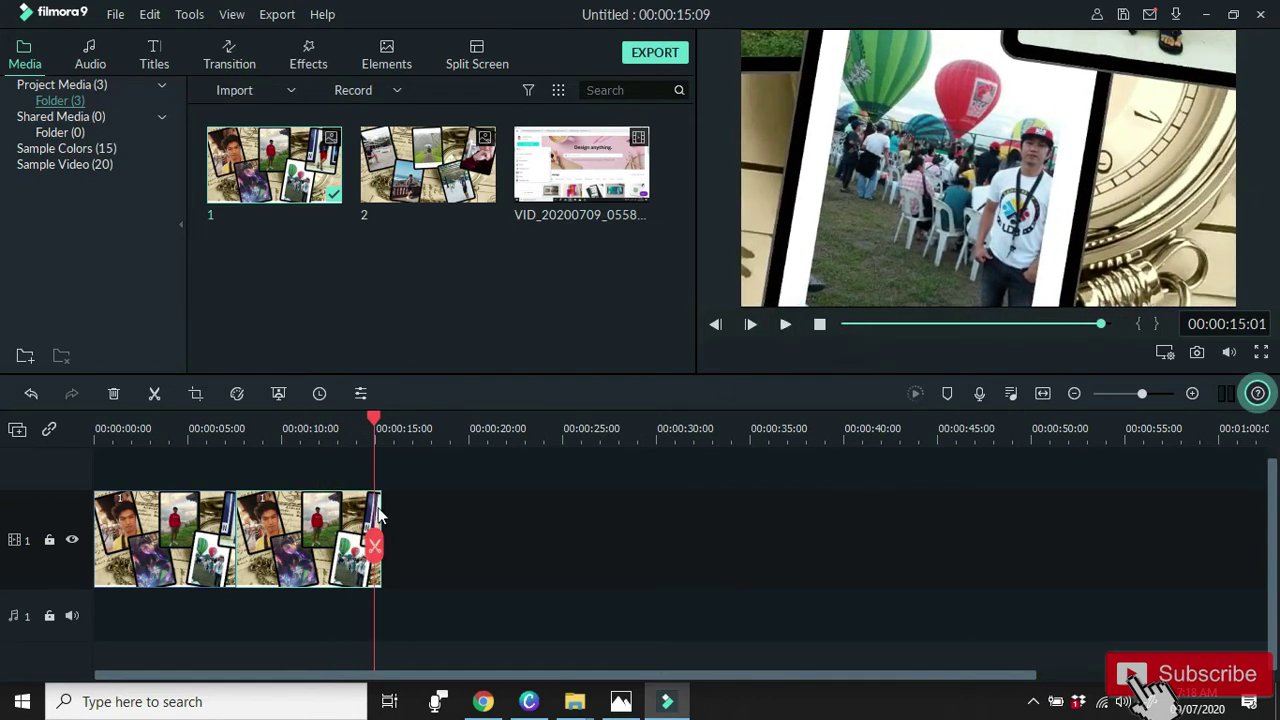
drag(382, 511, 415, 511)
click(786, 325)
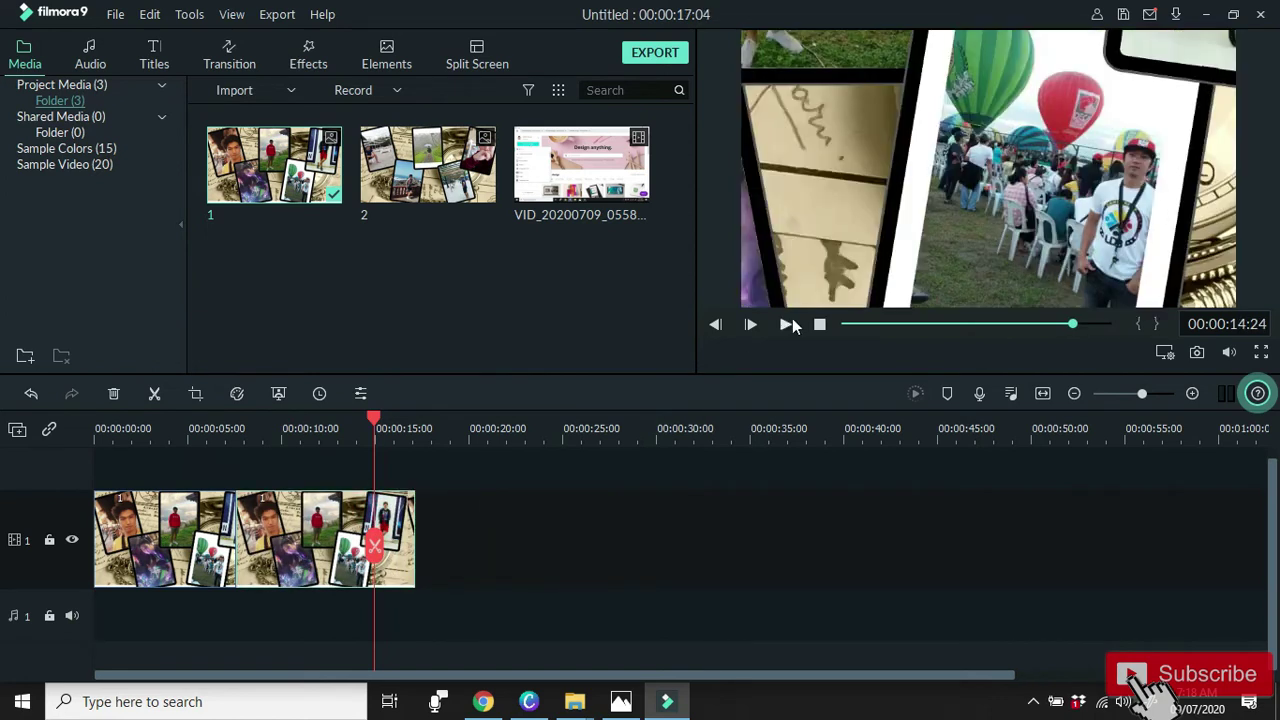
click(786, 325)
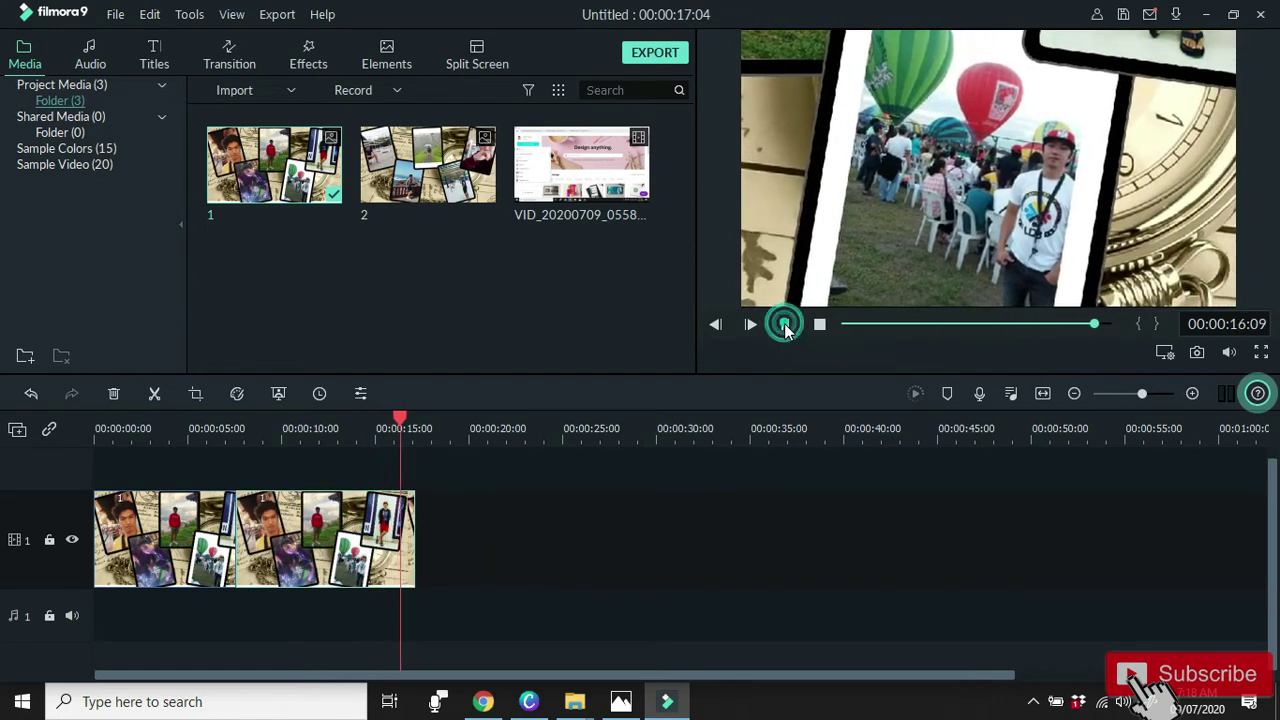
click(786, 325)
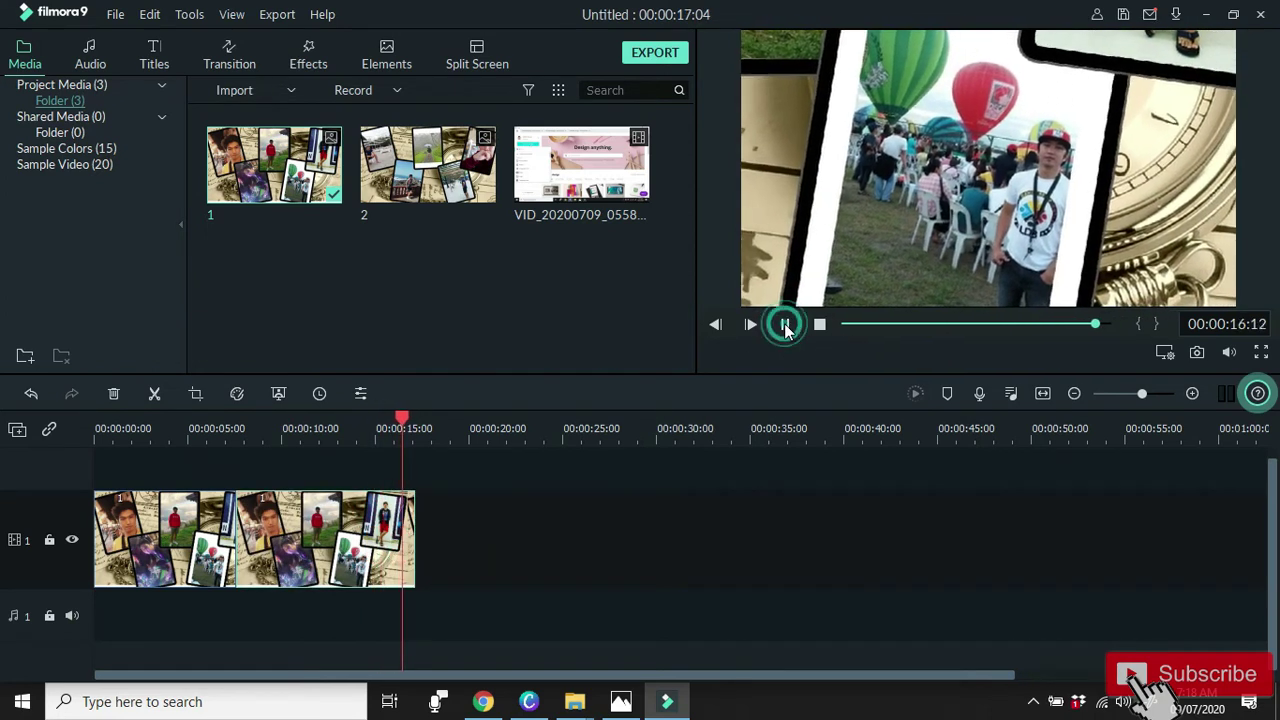
Split the second clip at 00:00:15:22 and extend the new third part to end at 00:00:24:01.
mouse_move(415, 420)
mouse_down()
mouse_move(381, 428)
mouse_move(393, 428)
mouse_up()
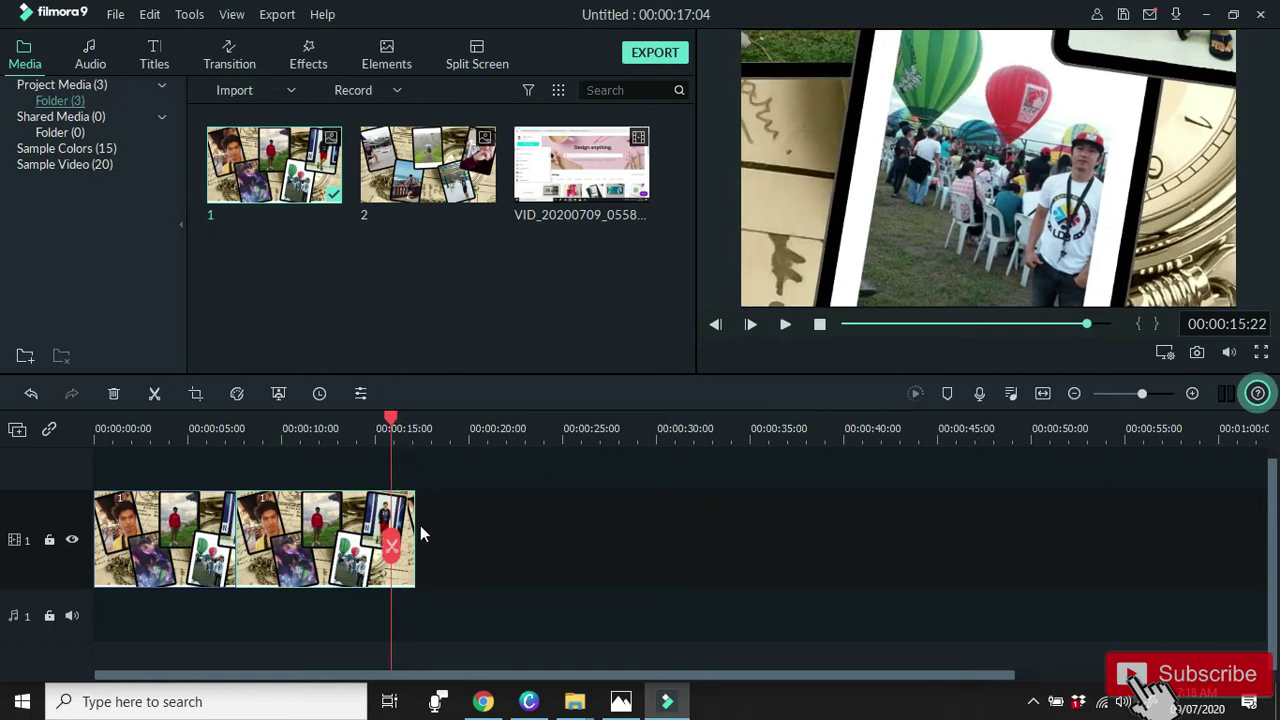
click(393, 550)
drag(415, 532, 545, 543)
In the third clip's Pan & Zoom, swap the areas, place an end frame of about 825 x 464 over the upper-left photo, and apply.
drag(393, 426, 432, 426)
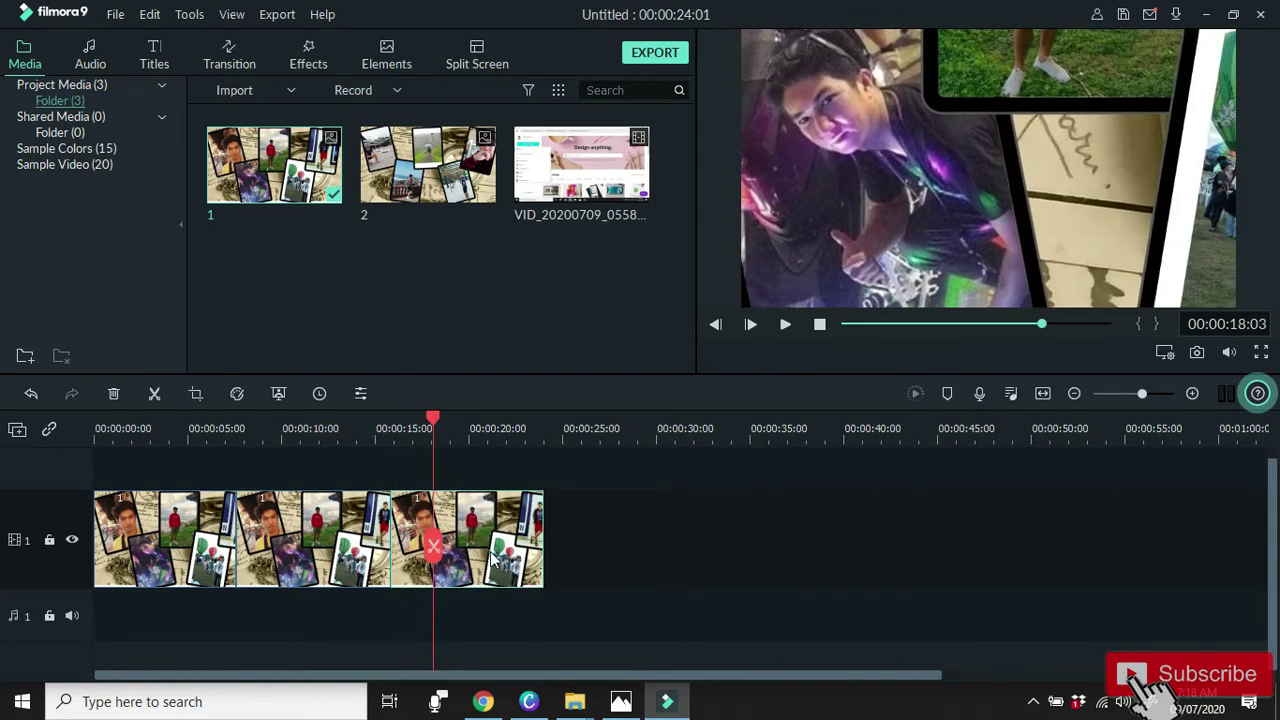
click(196, 394)
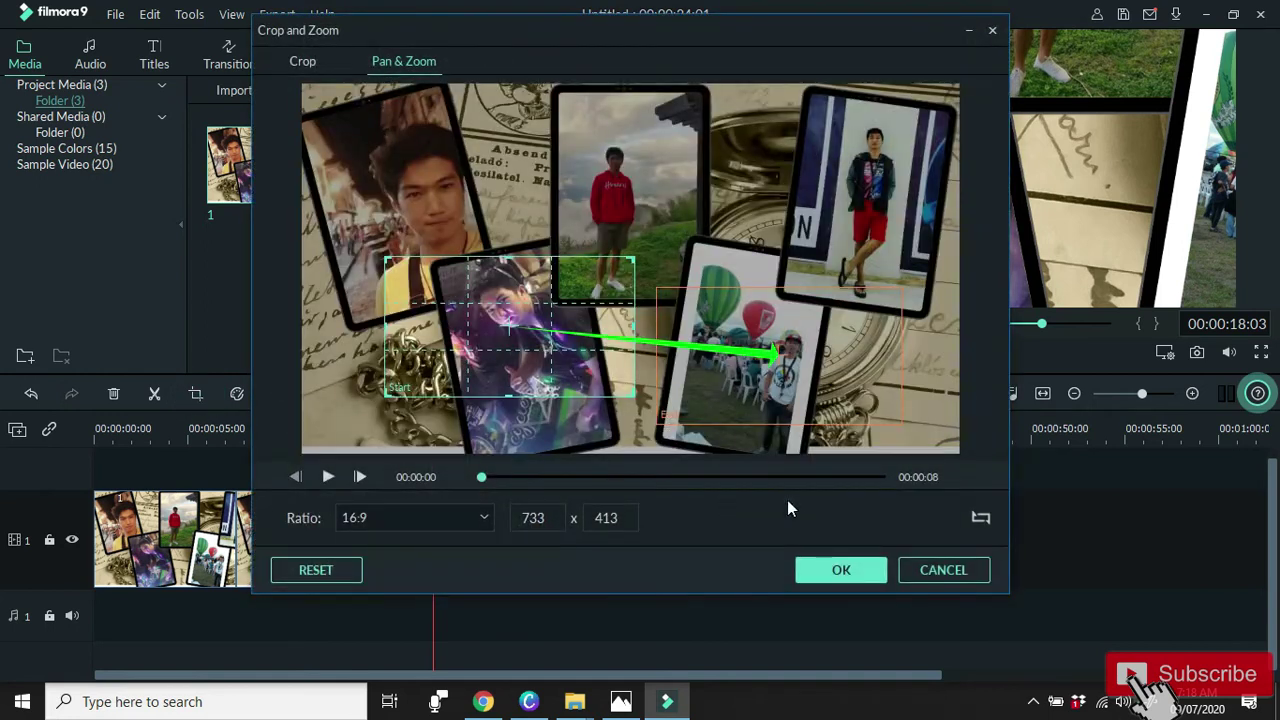
click(980, 519)
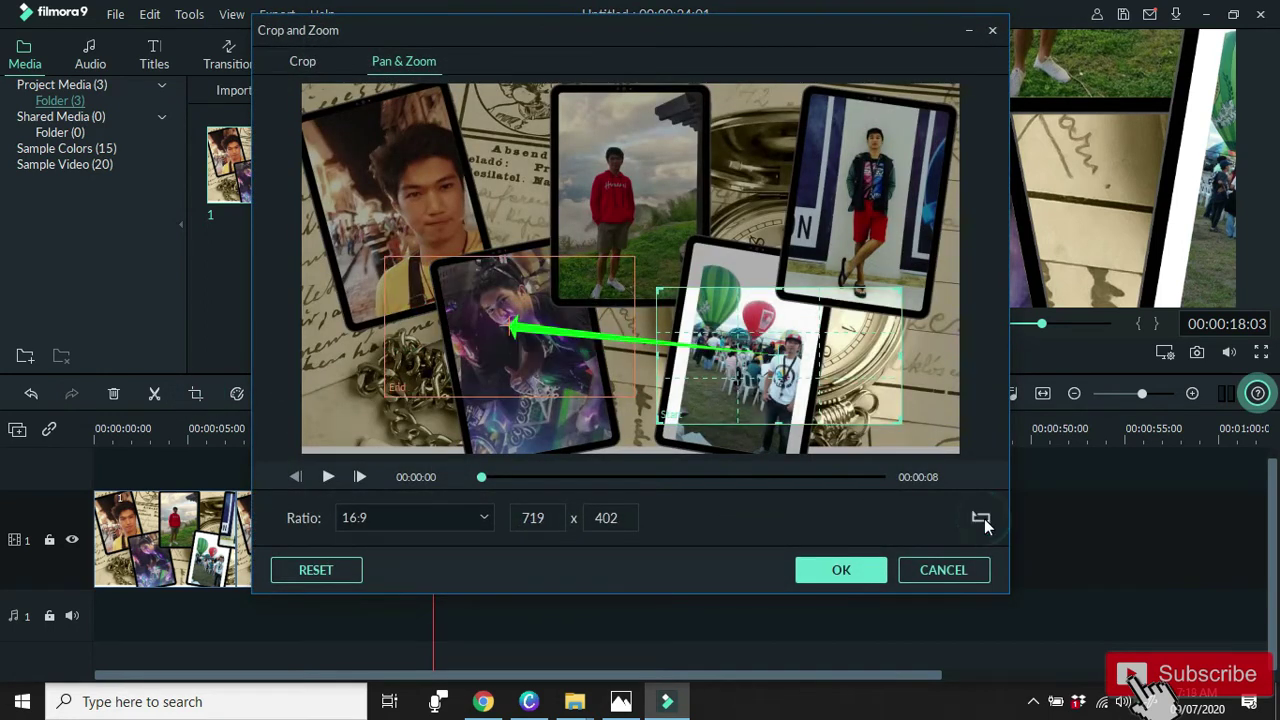
drag(552, 370, 474, 247)
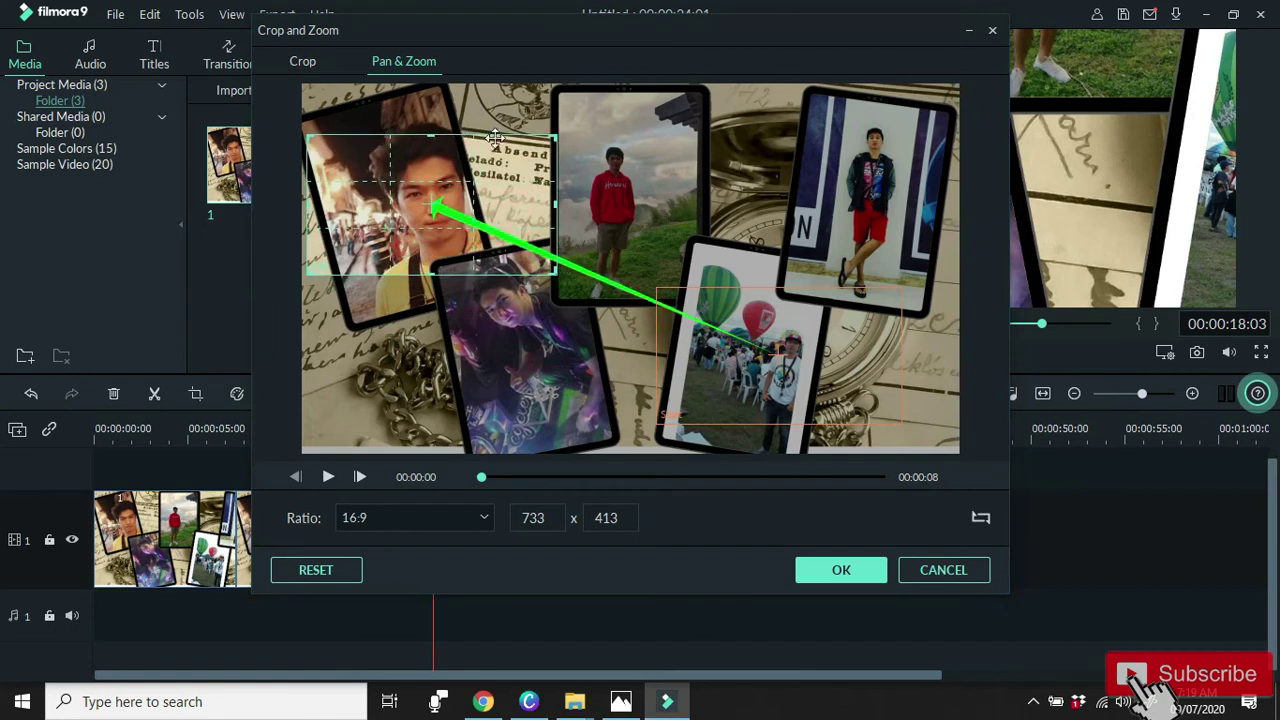
drag(559, 139, 588, 110)
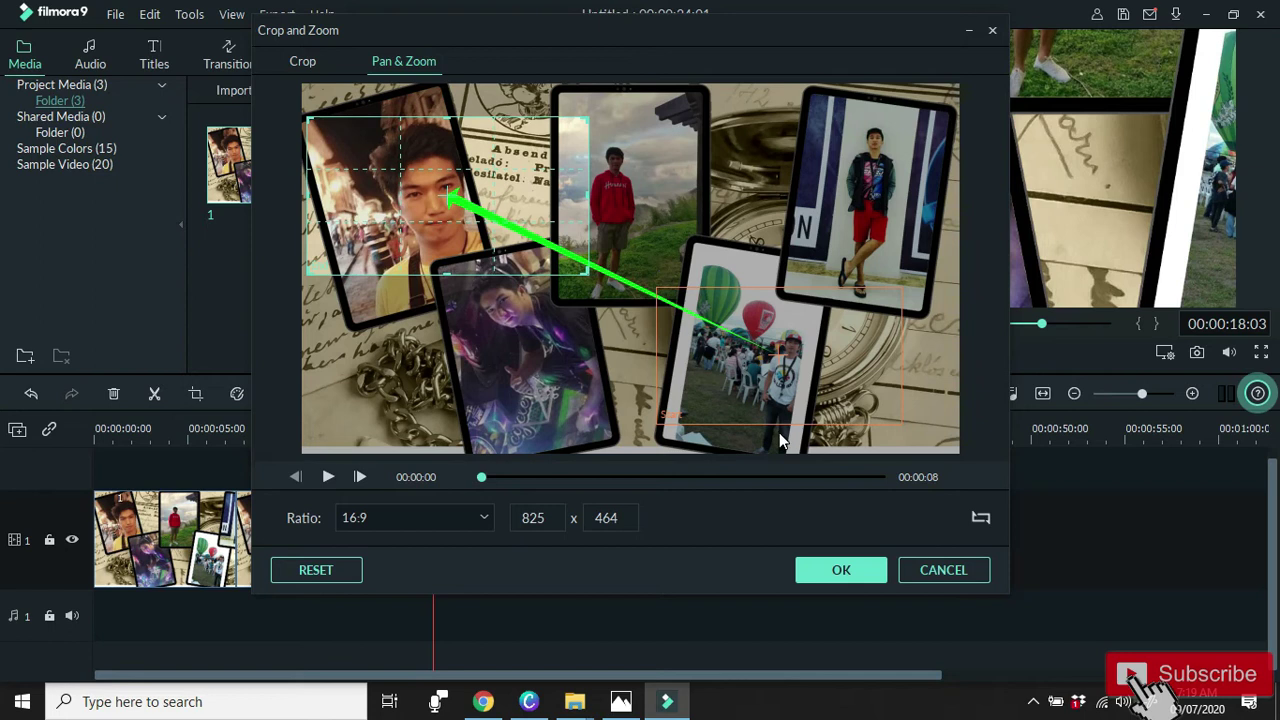
click(848, 570)
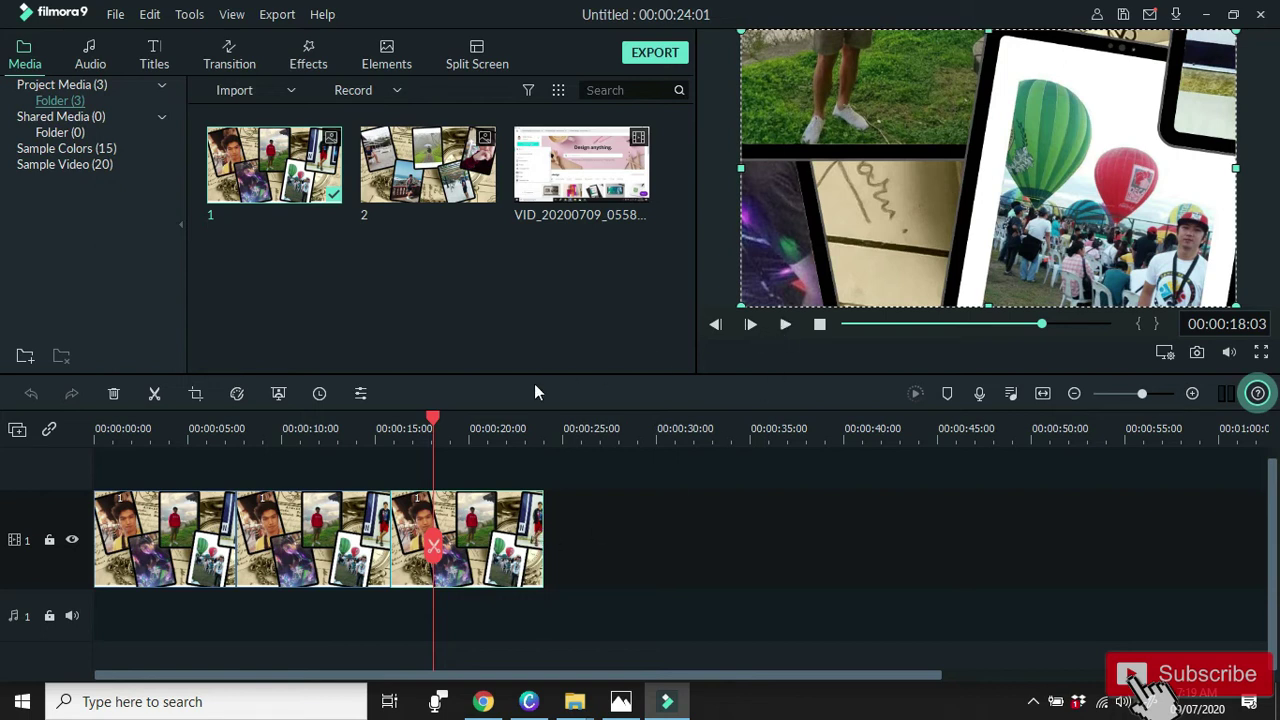
After playing back the third clip's pan, extend the clip to end at 00:00:25:03 and move the playhead to 00:00:24:16.
drag(432, 422, 397, 430)
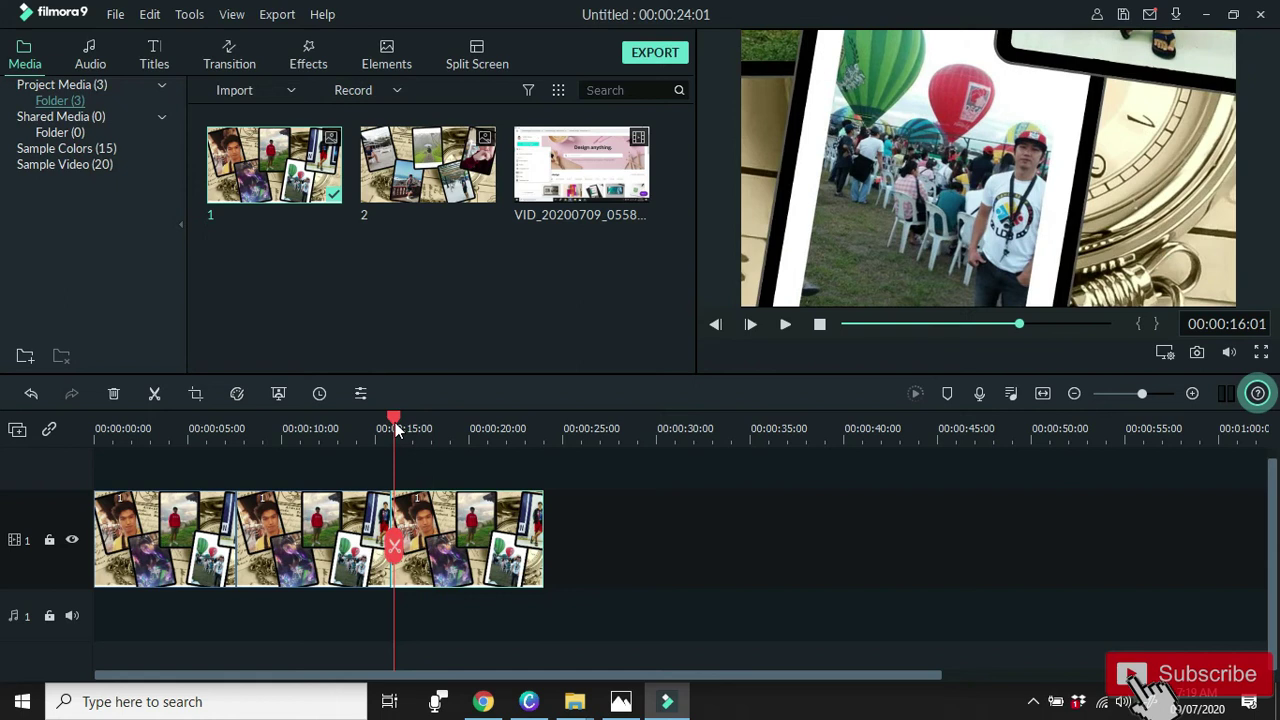
click(785, 326)
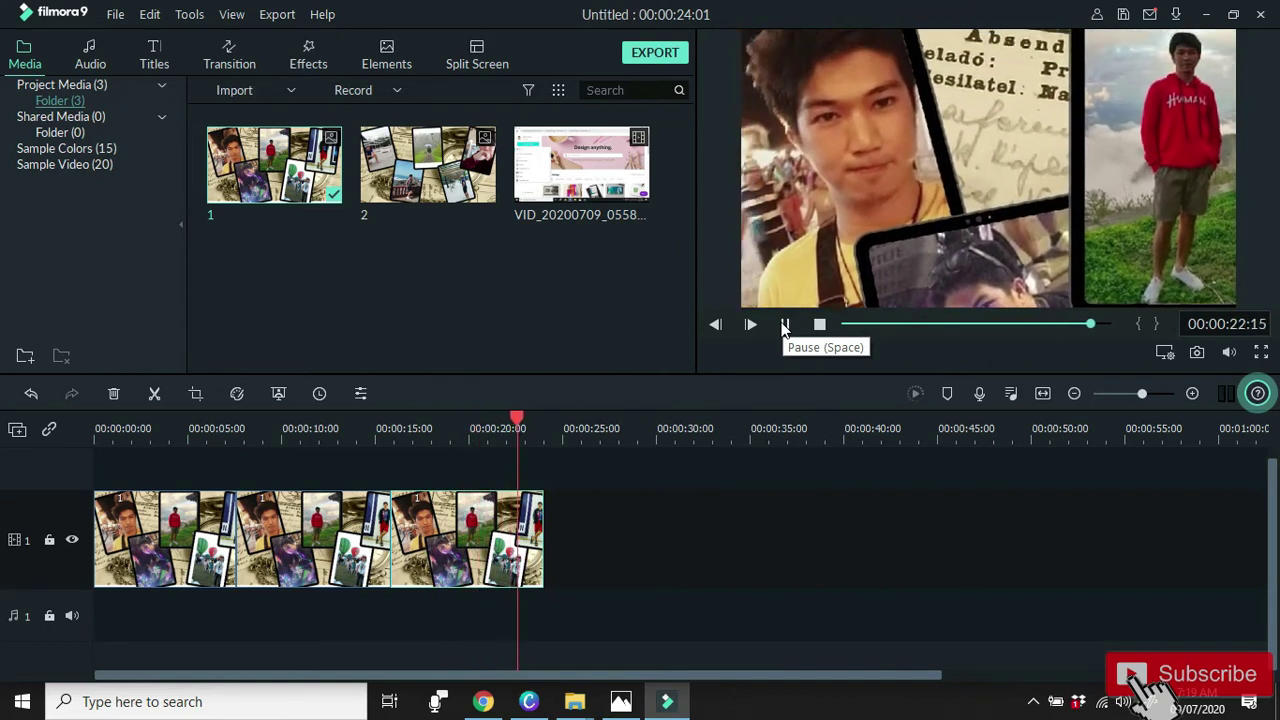
click(785, 326)
click(785, 326)
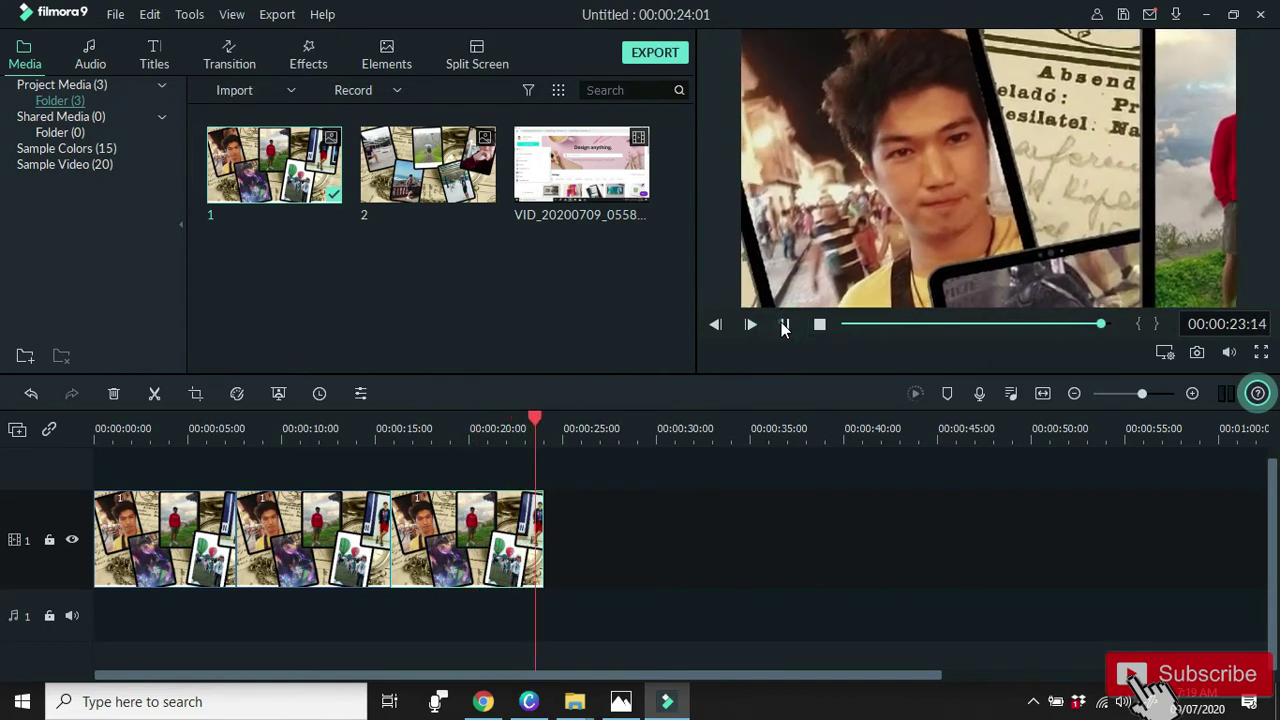
click(785, 326)
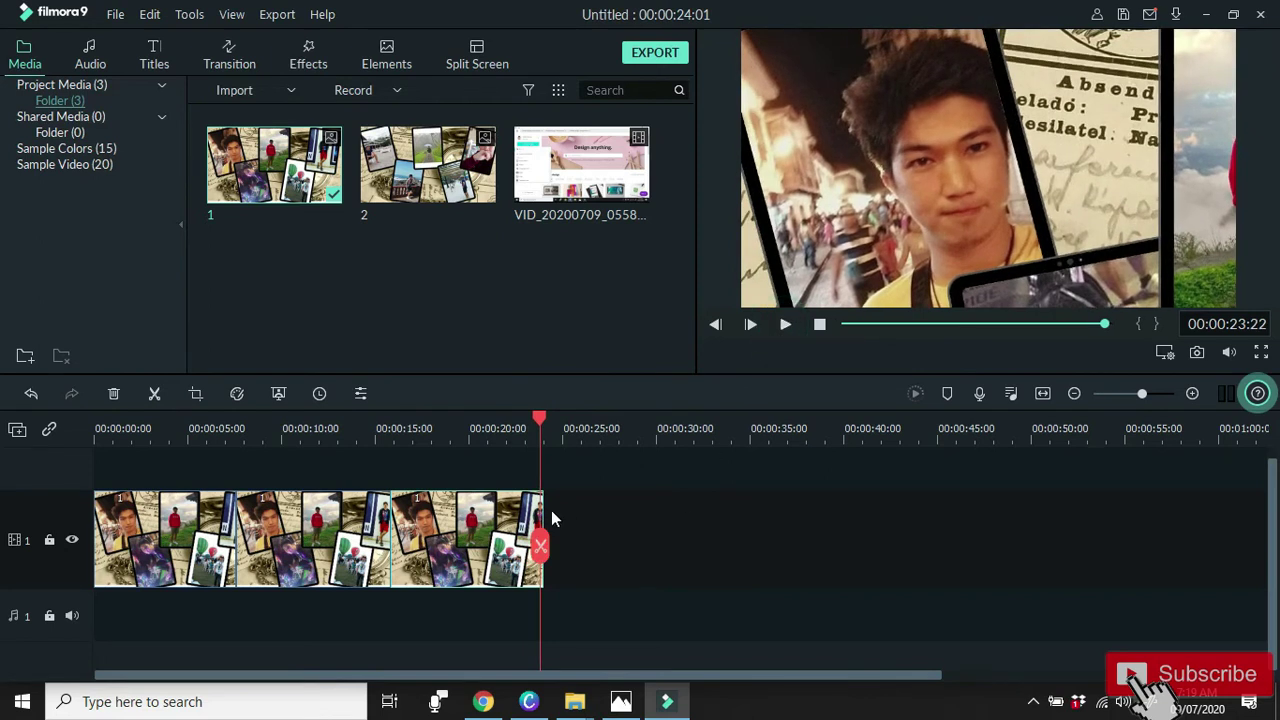
drag(544, 507, 563, 510)
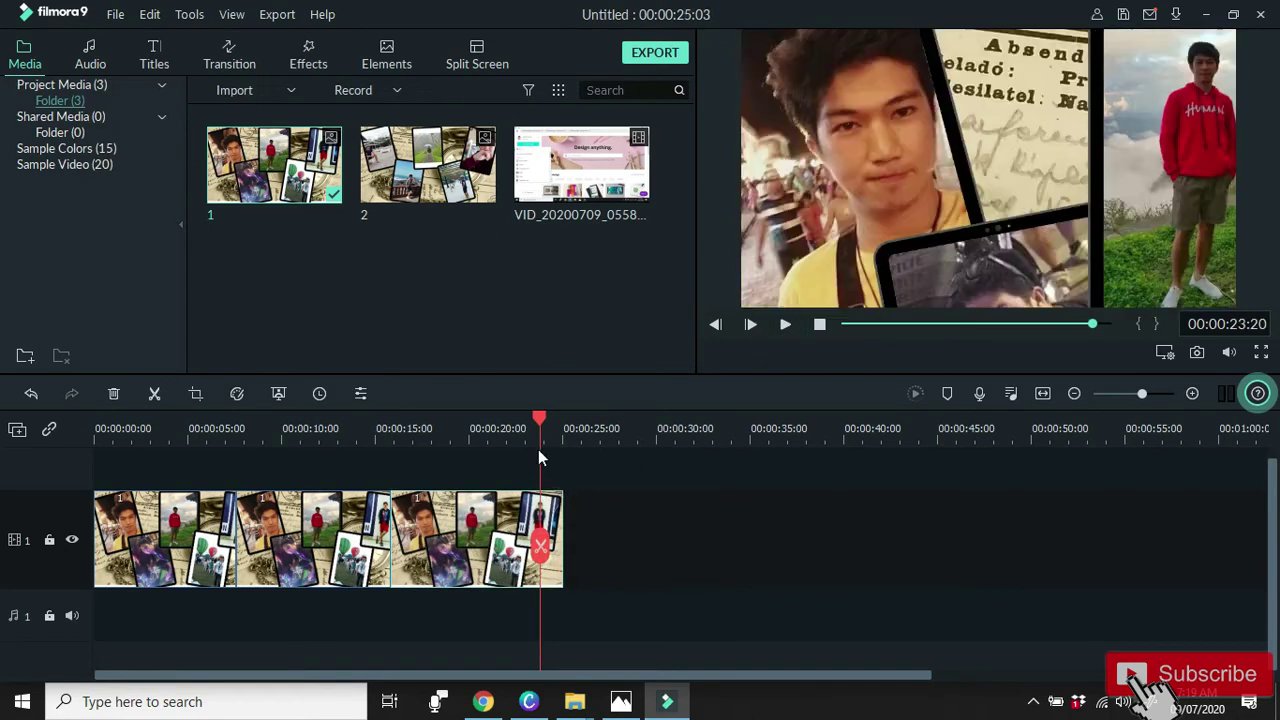
drag(543, 415, 557, 430)
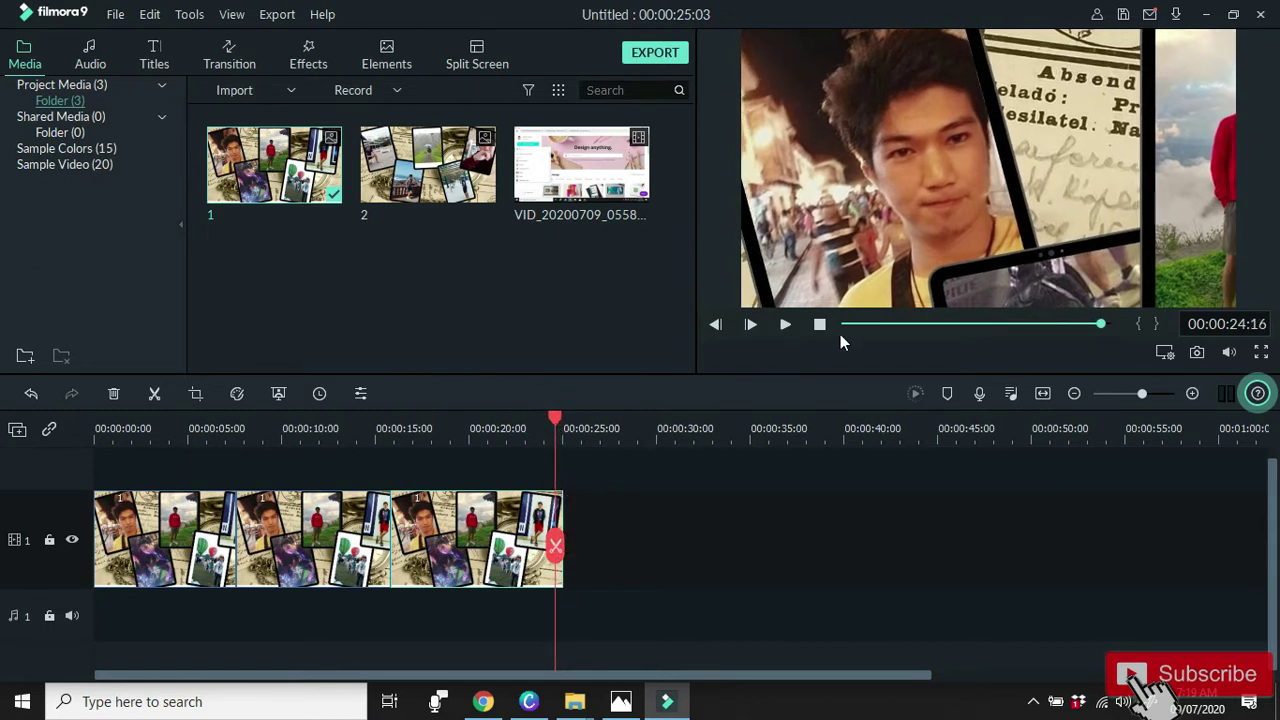
Split the third clip at 00:00:24:16 and extend the new fourth part to end at 00:00:33:01.
click(555, 546)
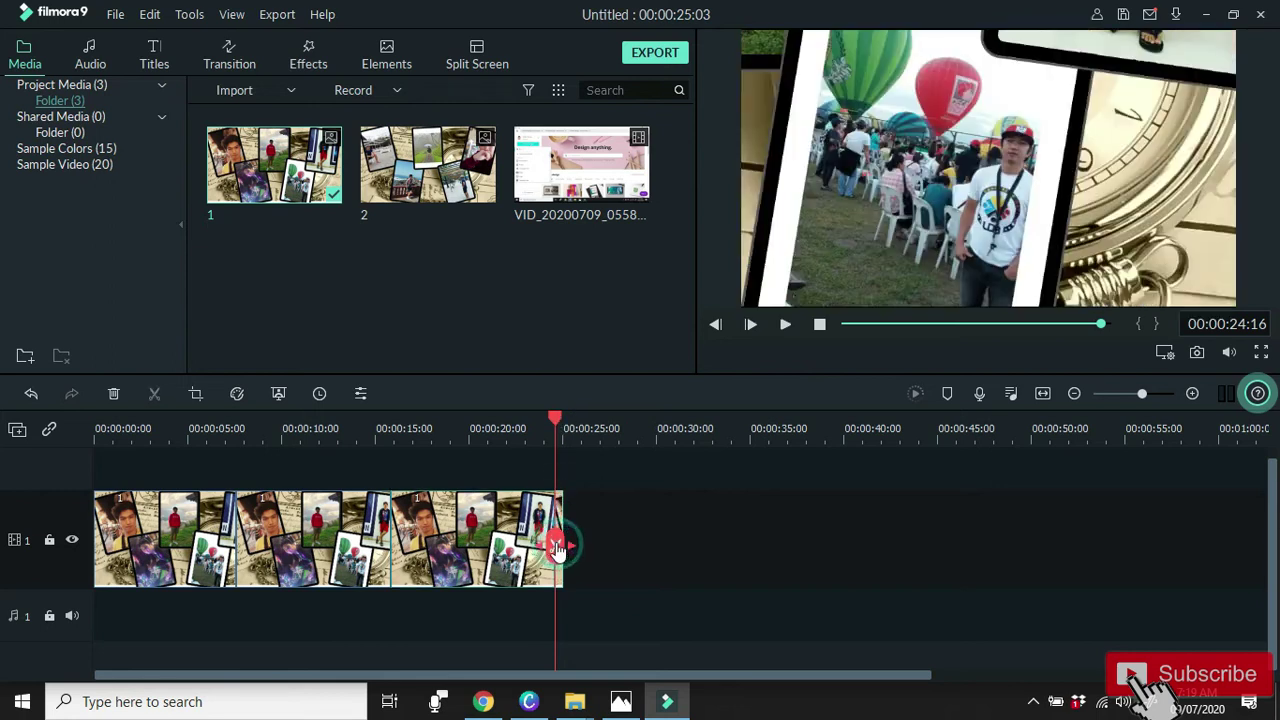
drag(564, 518, 712, 542)
drag(555, 419, 585, 419)
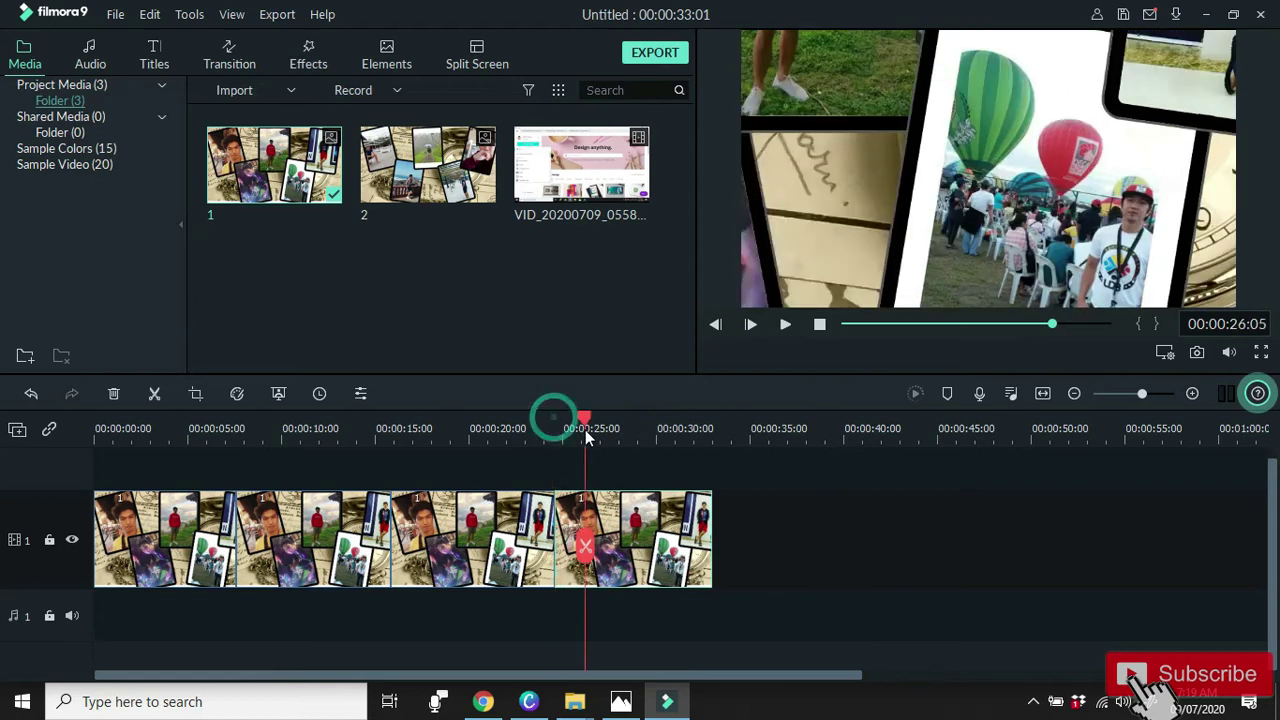
In the fourth clip's Pan & Zoom, swap the areas, move the 719 x 402 end frame over the upper-middle photo, and apply.
click(196, 395)
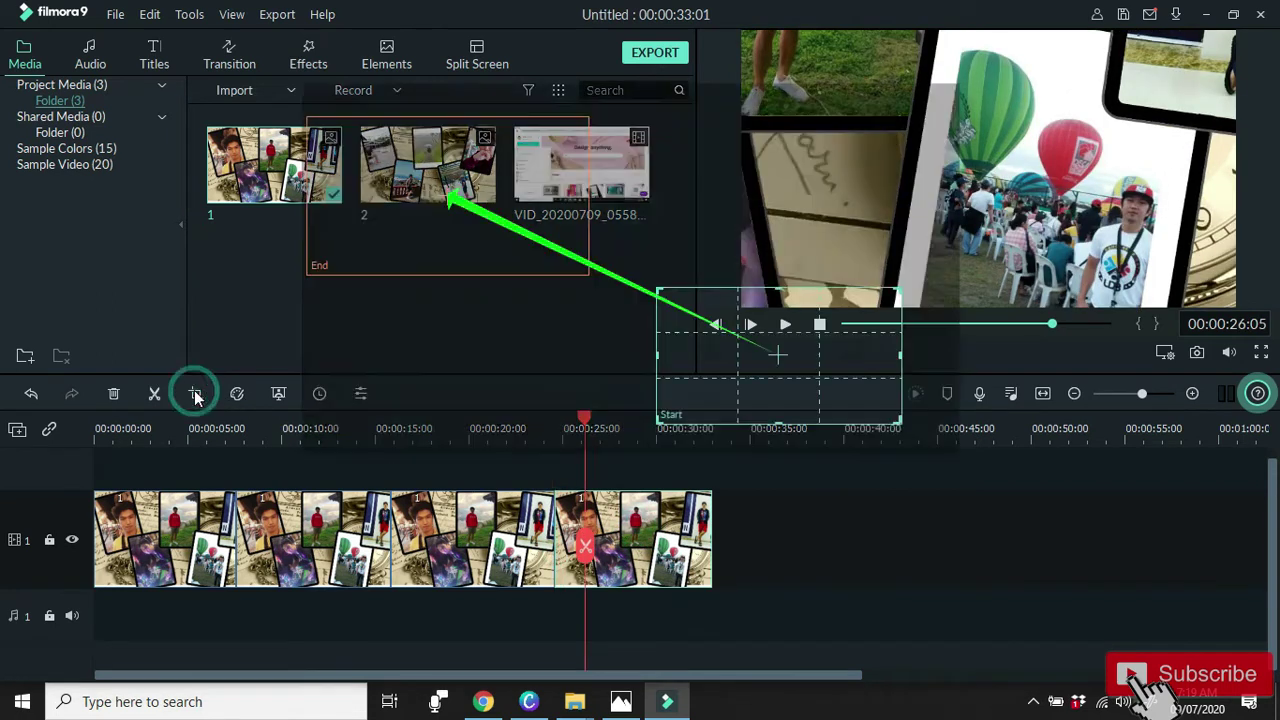
click(979, 519)
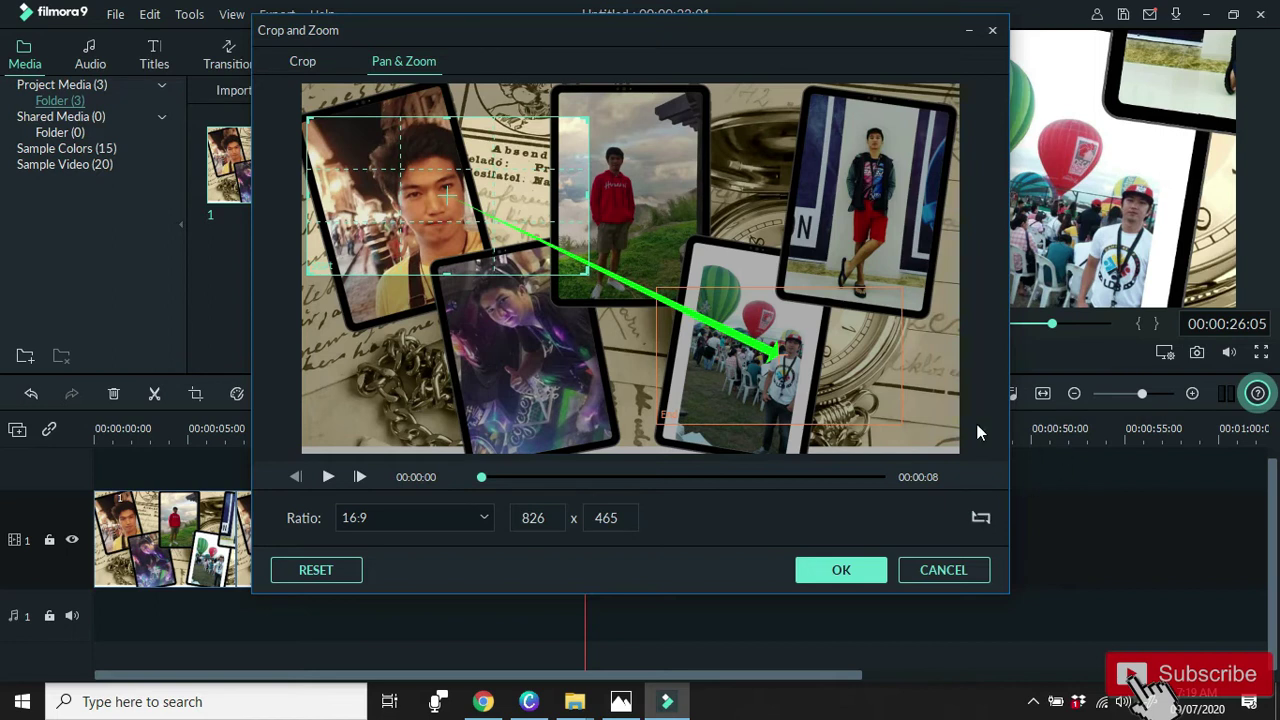
click(826, 391)
drag(797, 365, 685, 230)
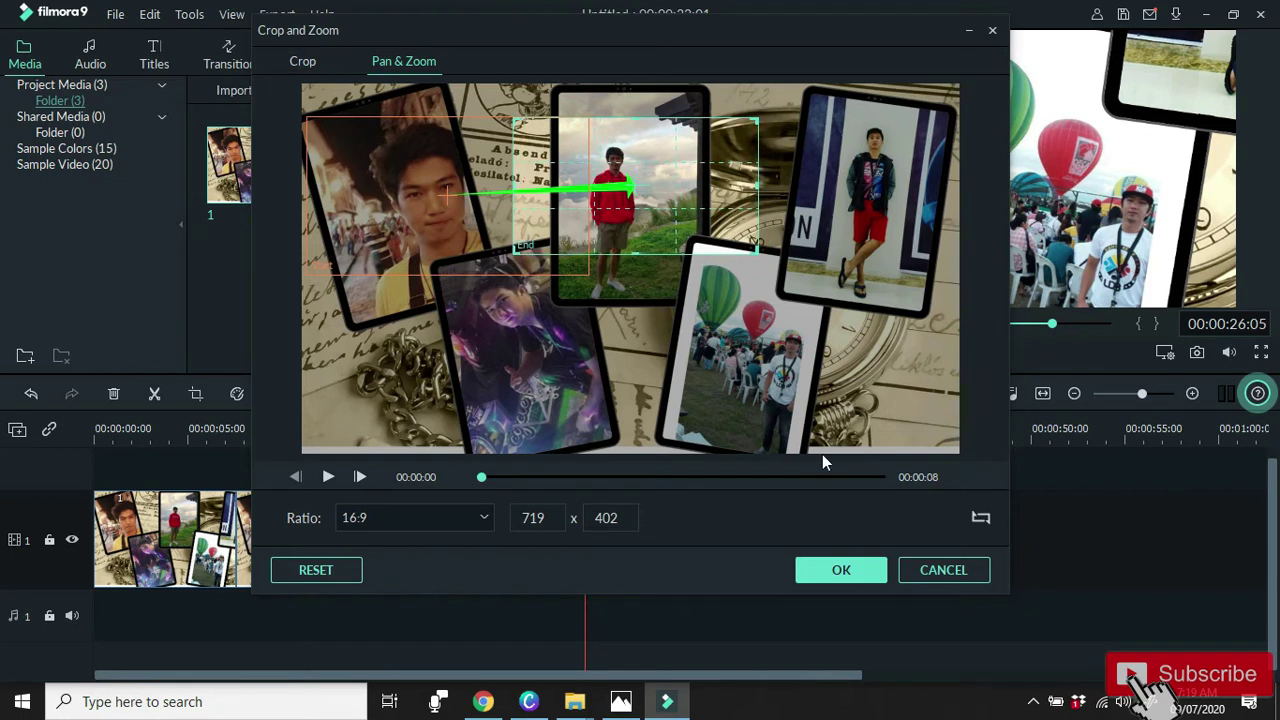
click(852, 572)
Play back the fourth clip's pan up to the upper-middle photo.
click(785, 328)
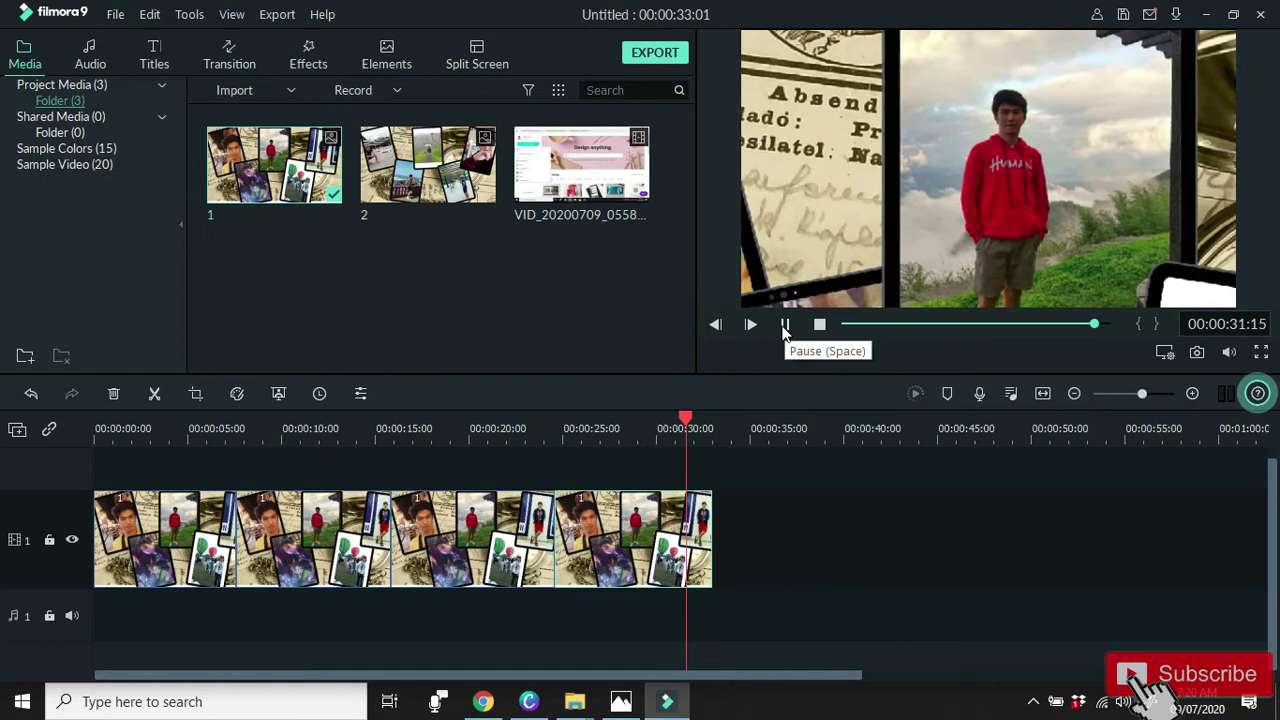
click(785, 328)
click(785, 328)
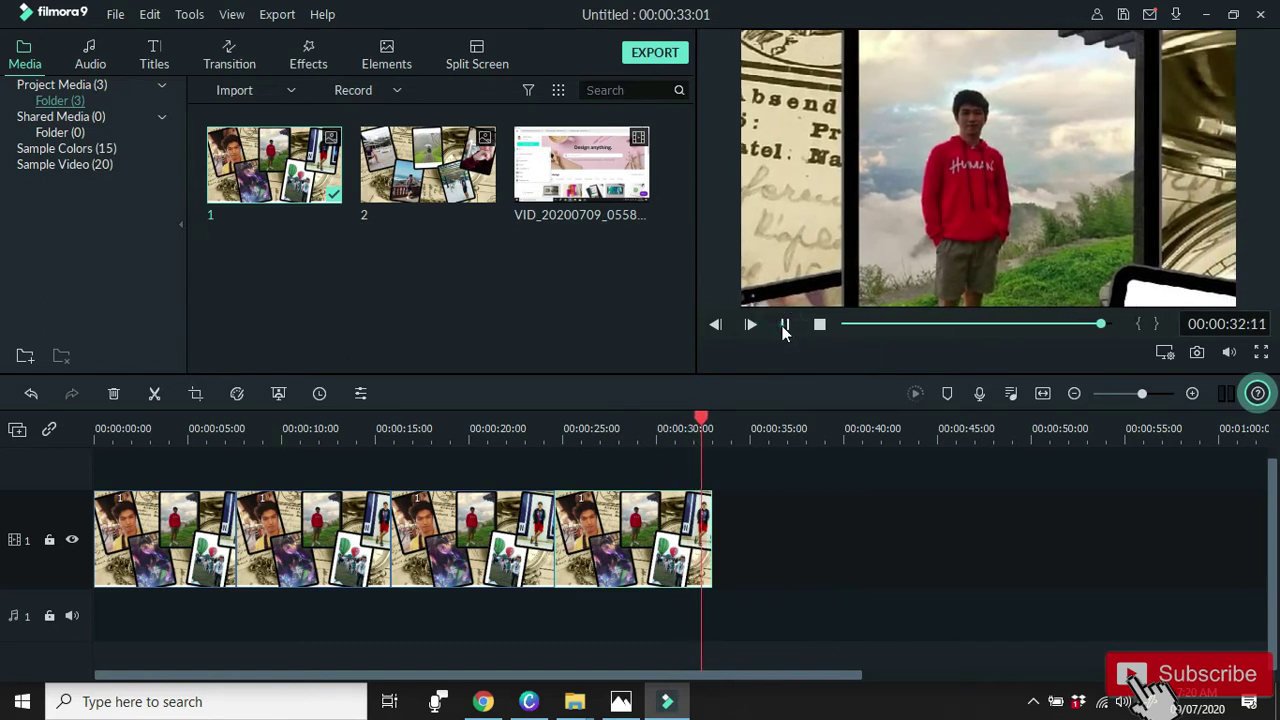
click(784, 332)
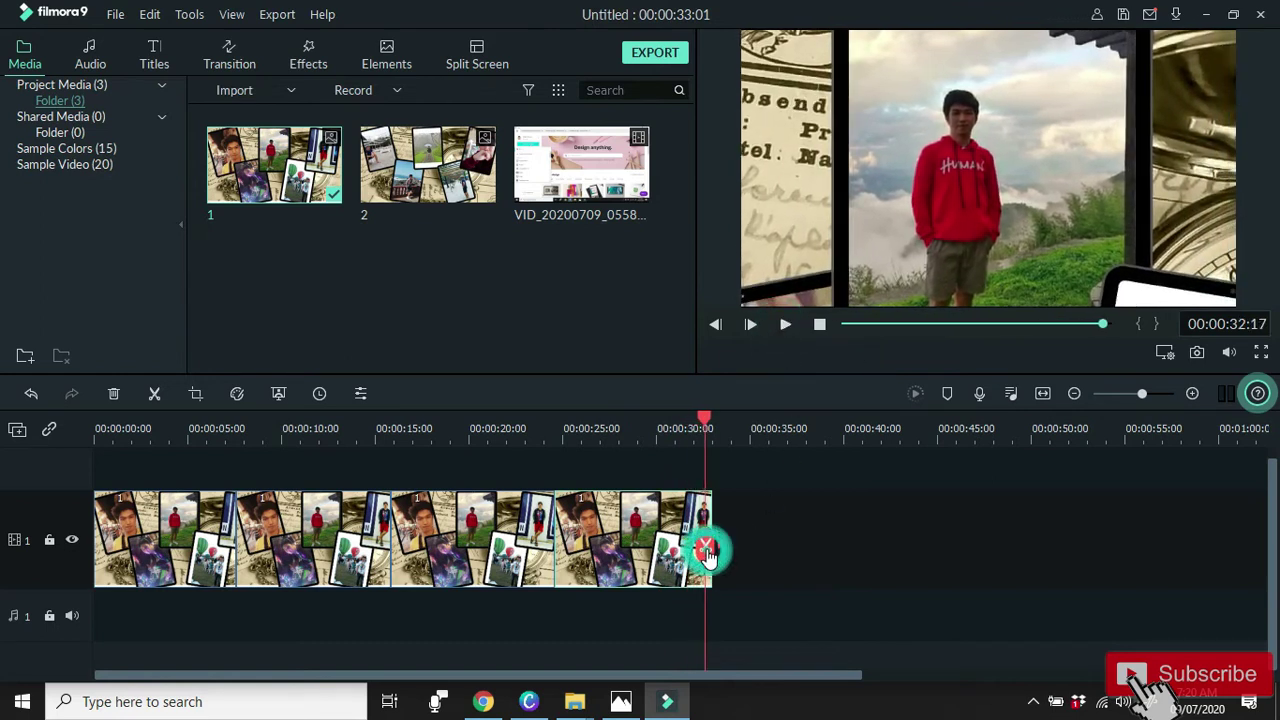
Split the fourth clip at 00:00:32:11 and extend the new fifth part to end at 00:00:41:07.
drag(697, 425, 703, 433)
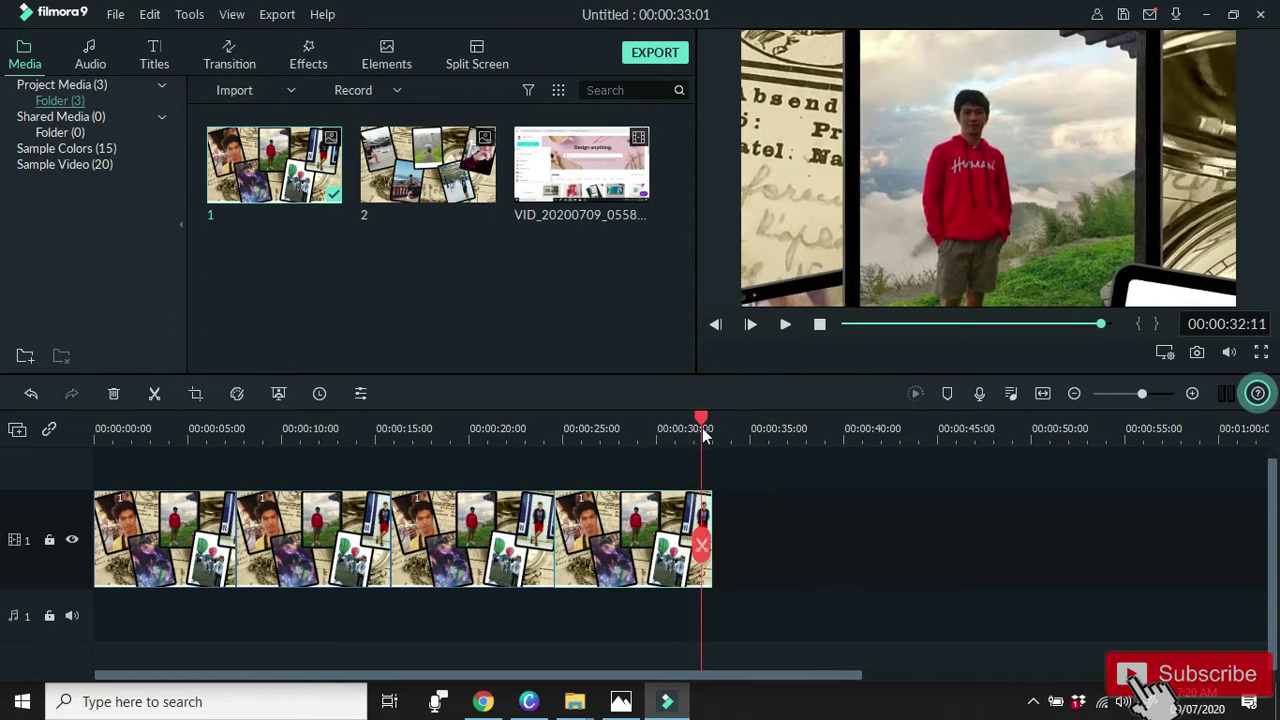
click(703, 548)
drag(712, 513, 867, 530)
drag(703, 424, 723, 424)
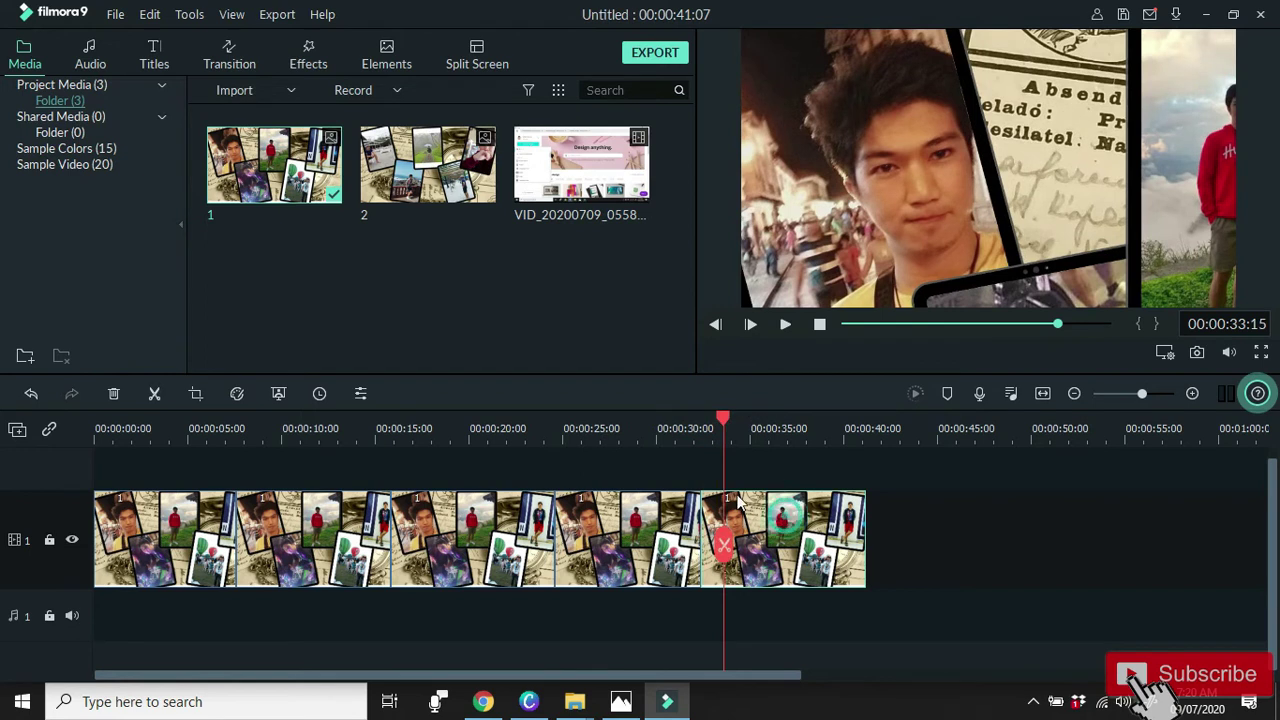
In the fifth clip's Pan & Zoom, swap the areas, enlarge the end frame to the full 1920 x 1080 collage, and apply.
click(197, 393)
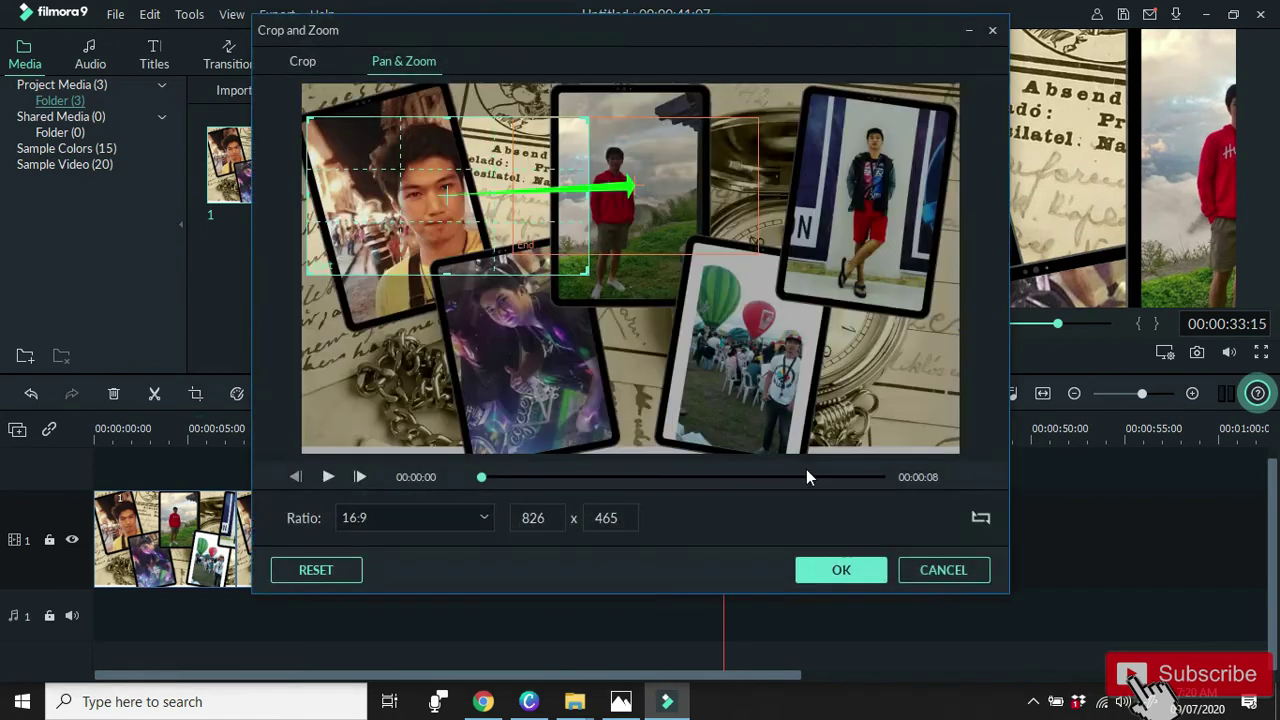
click(980, 518)
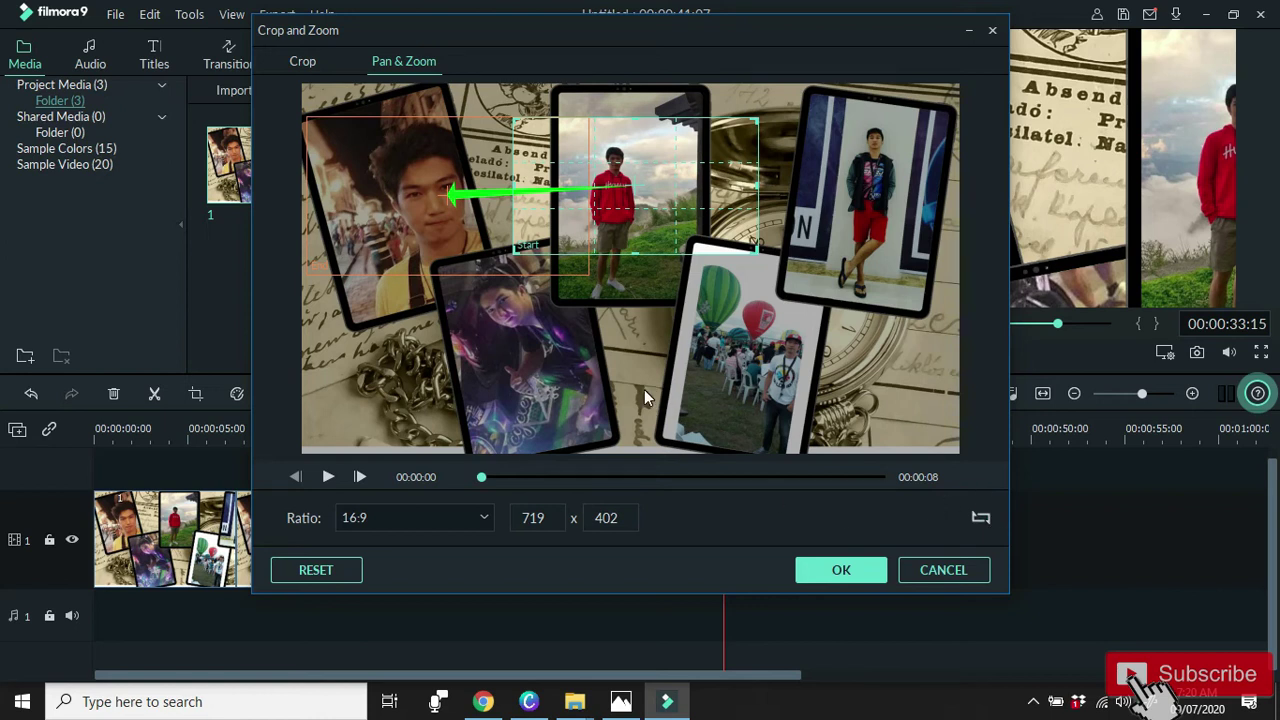
click(584, 270)
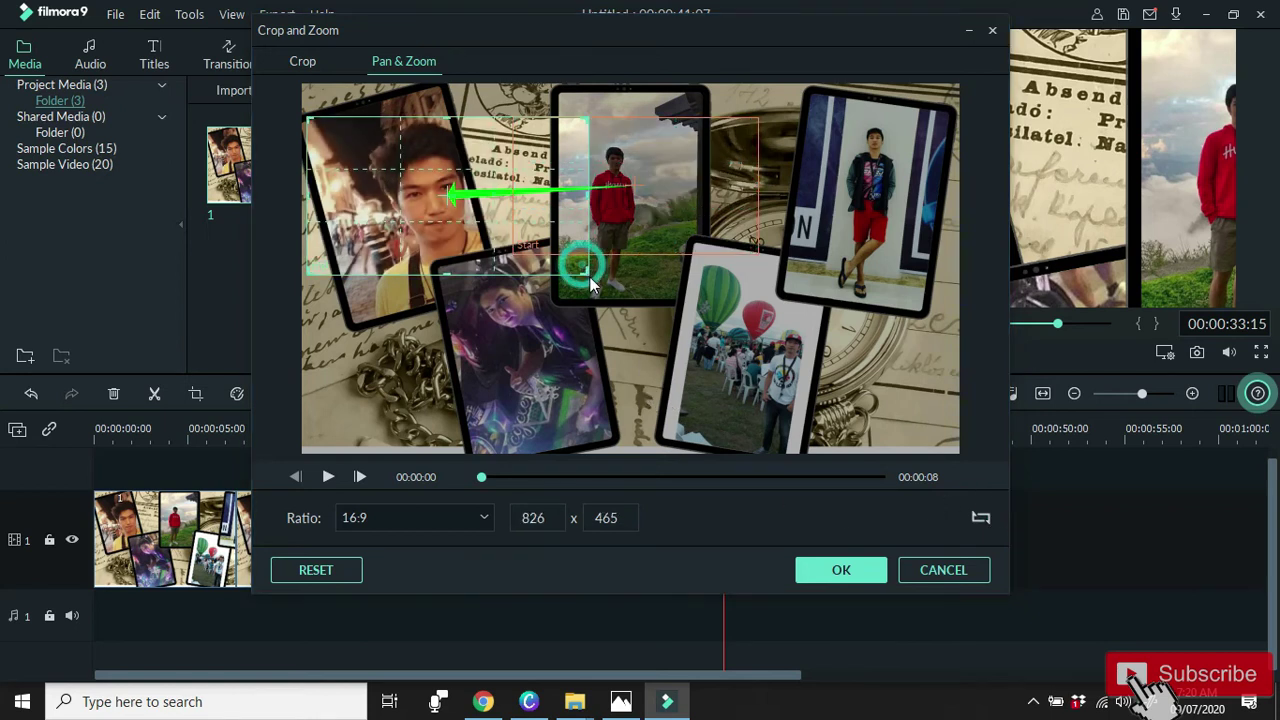
drag(586, 270, 1021, 457)
drag(903, 117, 977, 63)
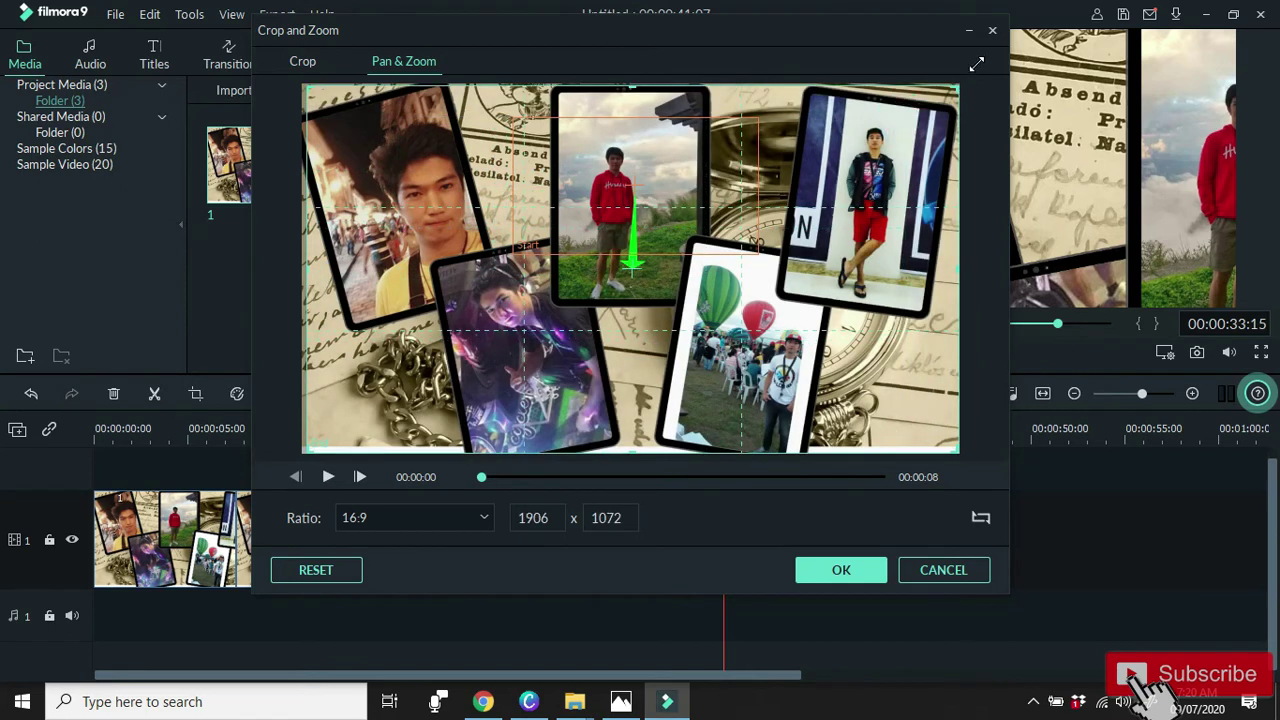
click(631, 85)
click(820, 169)
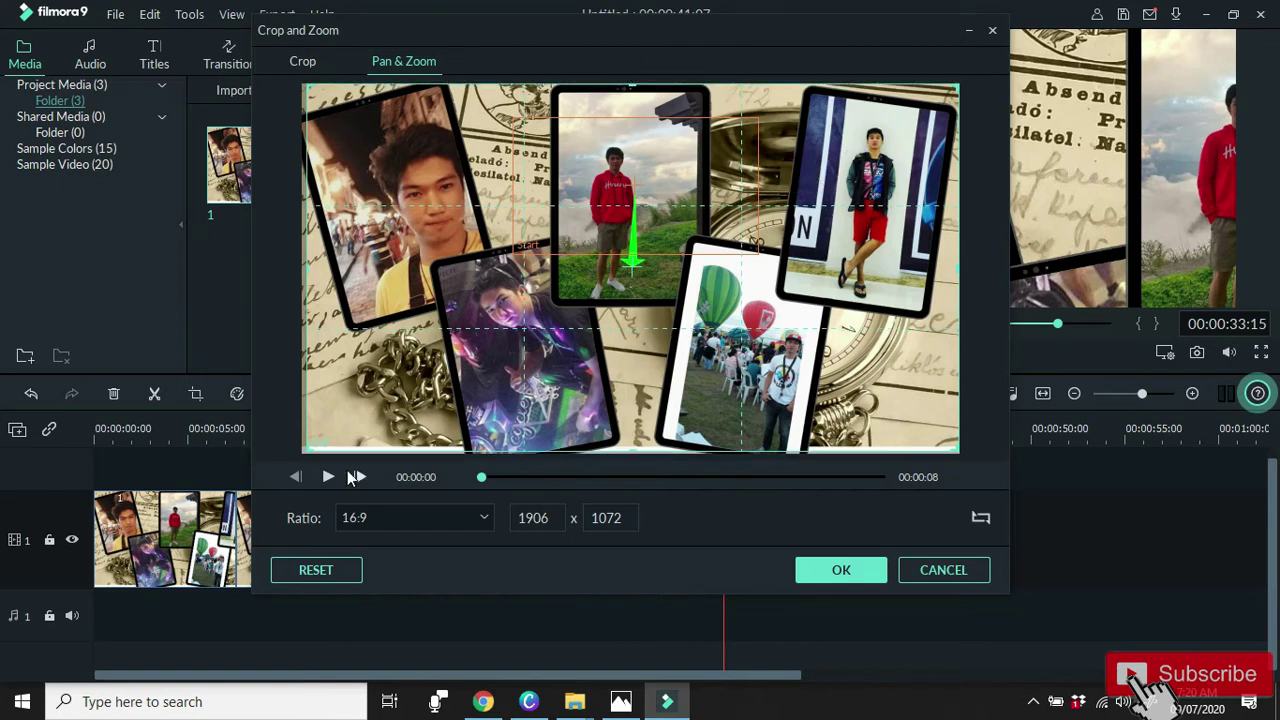
drag(307, 452, 296, 468)
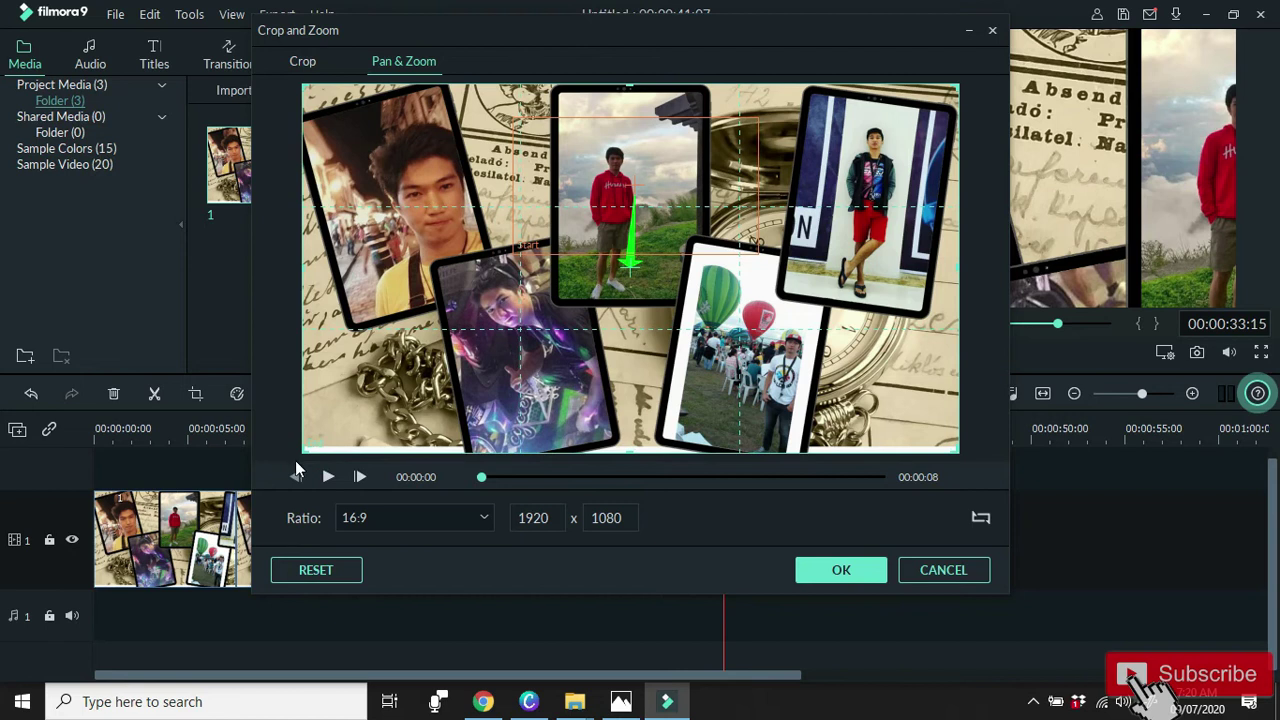
click(841, 570)
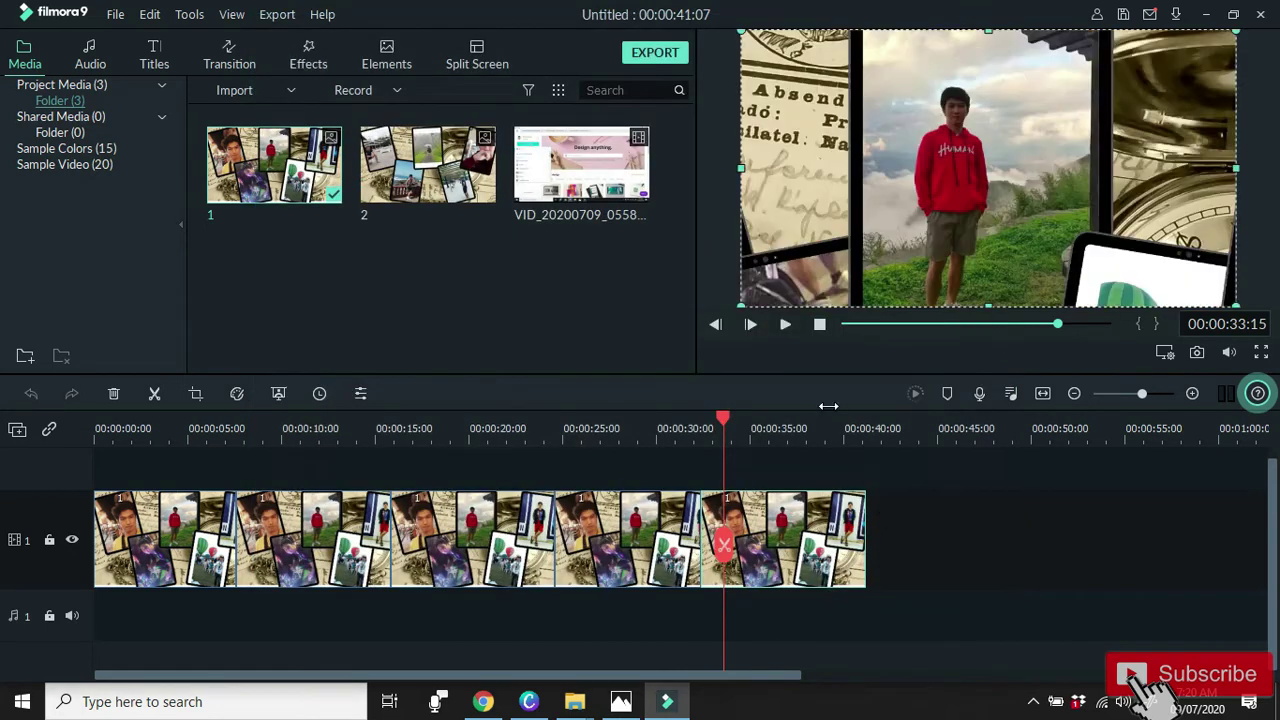
Play back the fifth clip's zoom-out and add image 2 to the video track directly after it at 00:00:41:07.
click(785, 324)
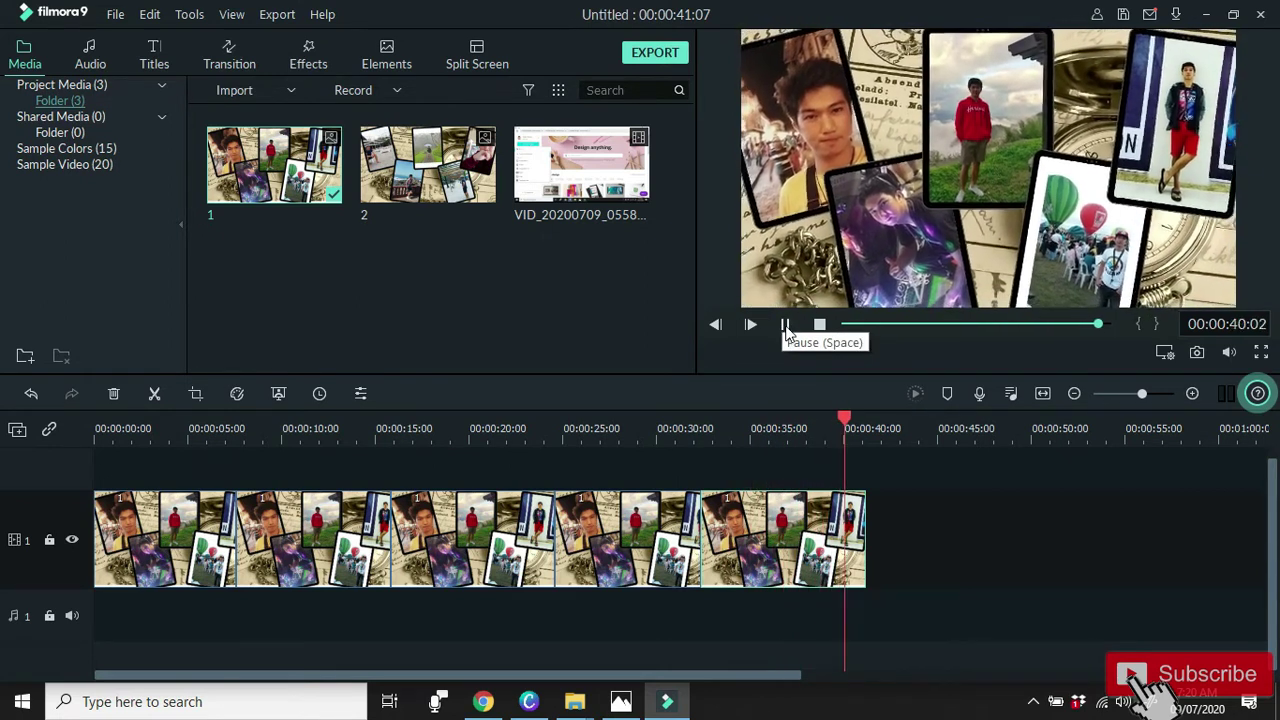
click(786, 325)
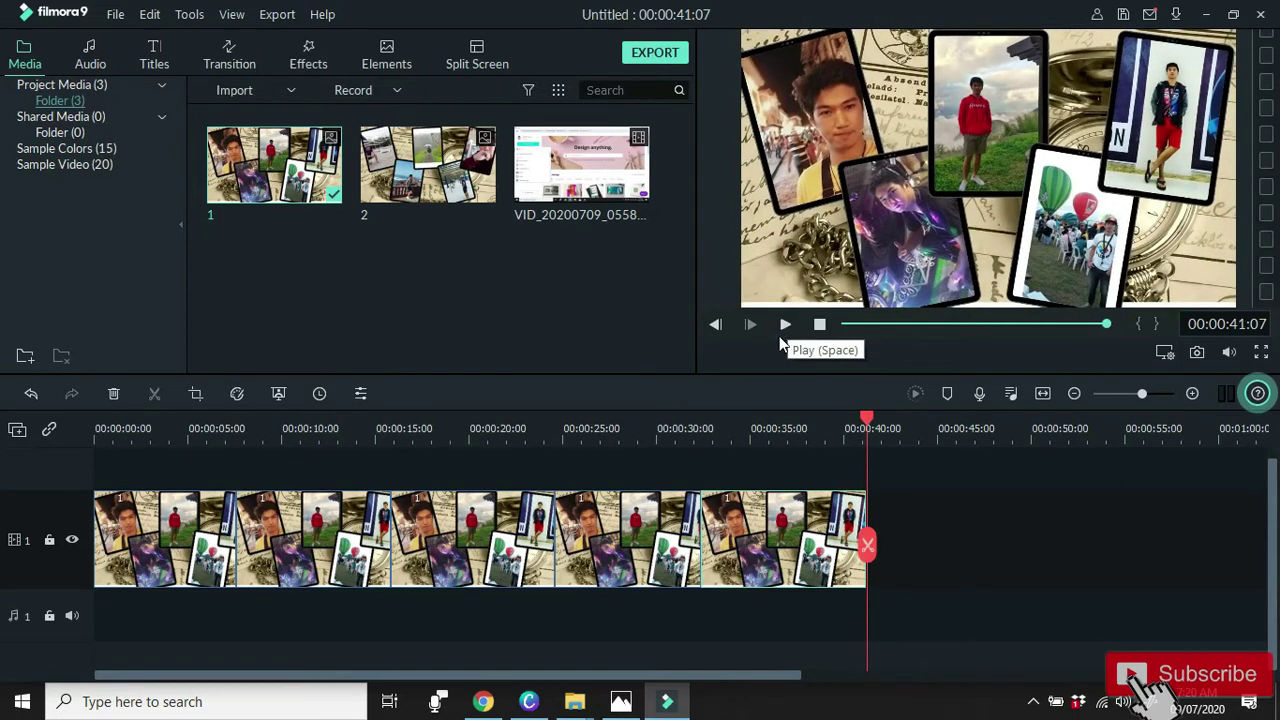
drag(415, 160, 880, 503)
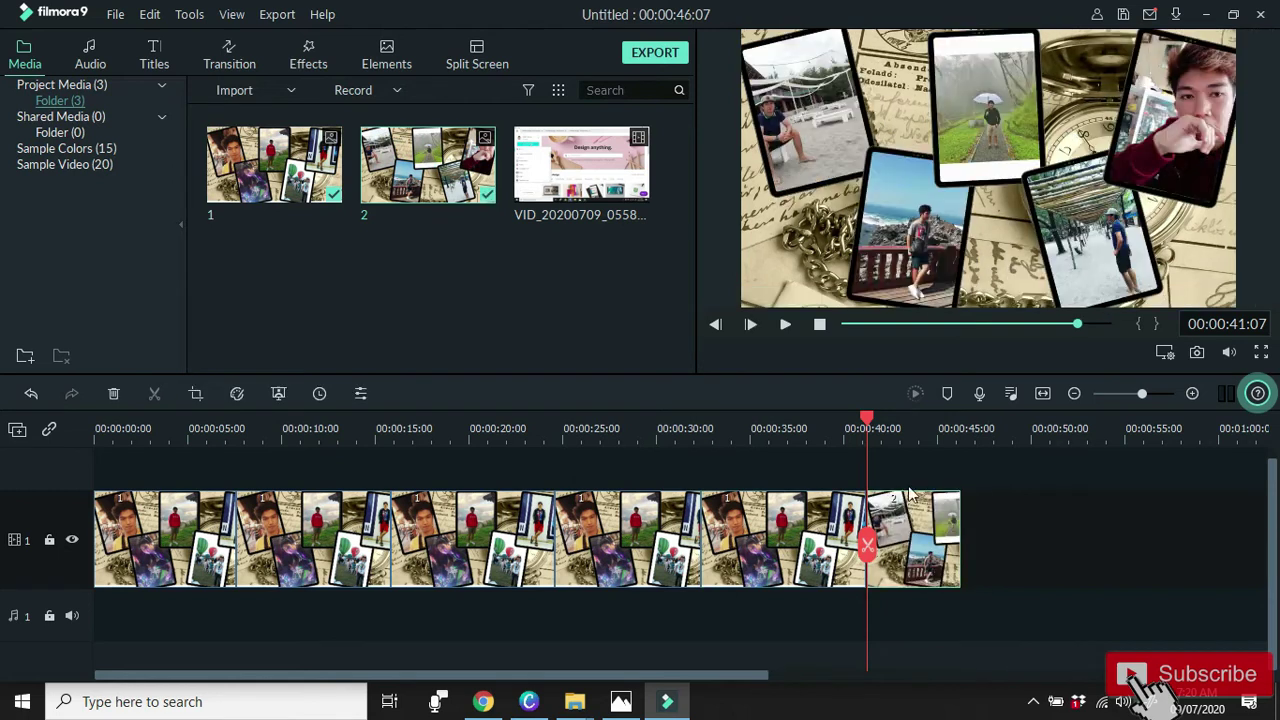
Add the Push transition between the fifth clip and the image 2 clip, and play back the sequence across it.
click(230, 60)
mouse_move(240, 197)
mouse_down()
mouse_move(766, 437)
mouse_move(866, 537)
mouse_up()
drag(866, 425, 690, 420)
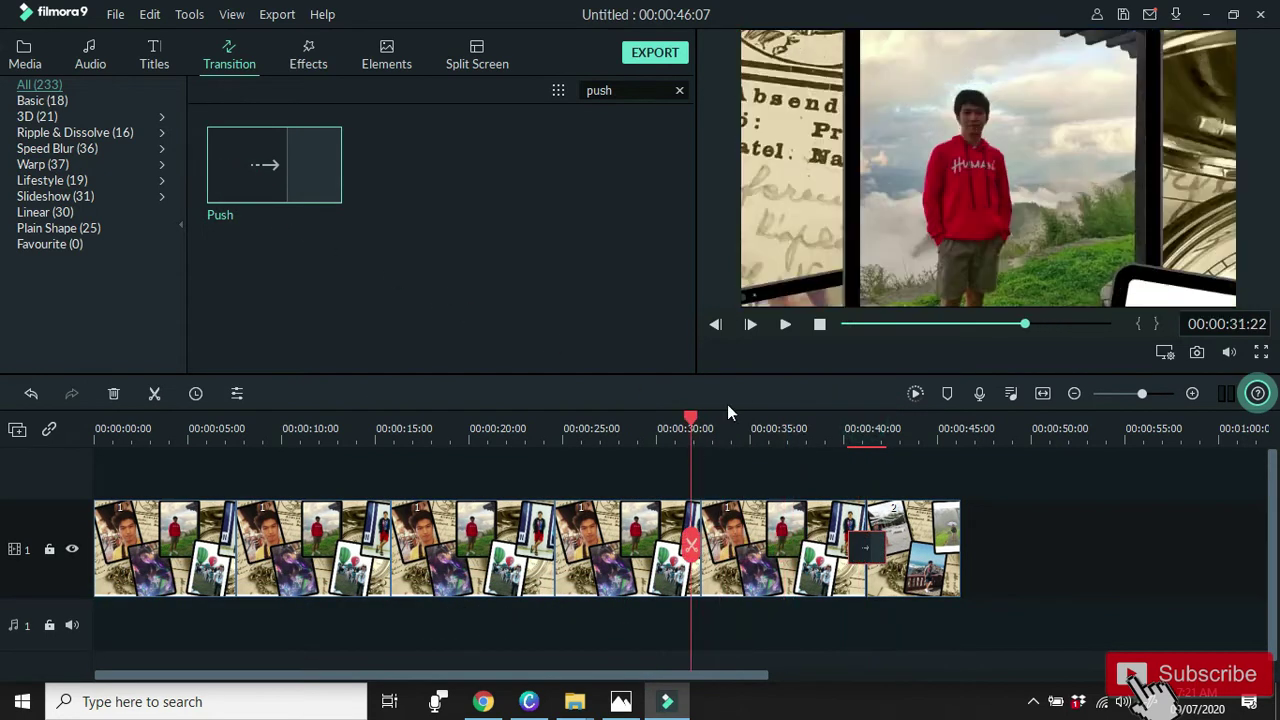
click(784, 334)
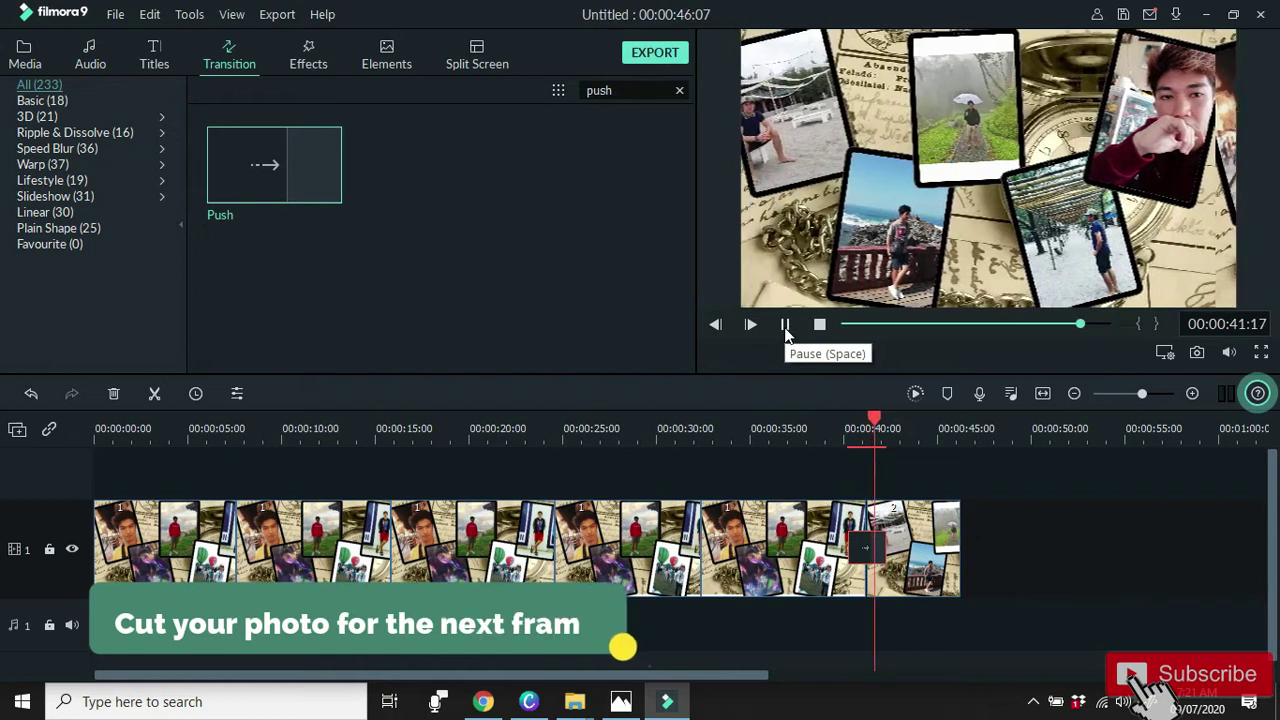
click(786, 325)
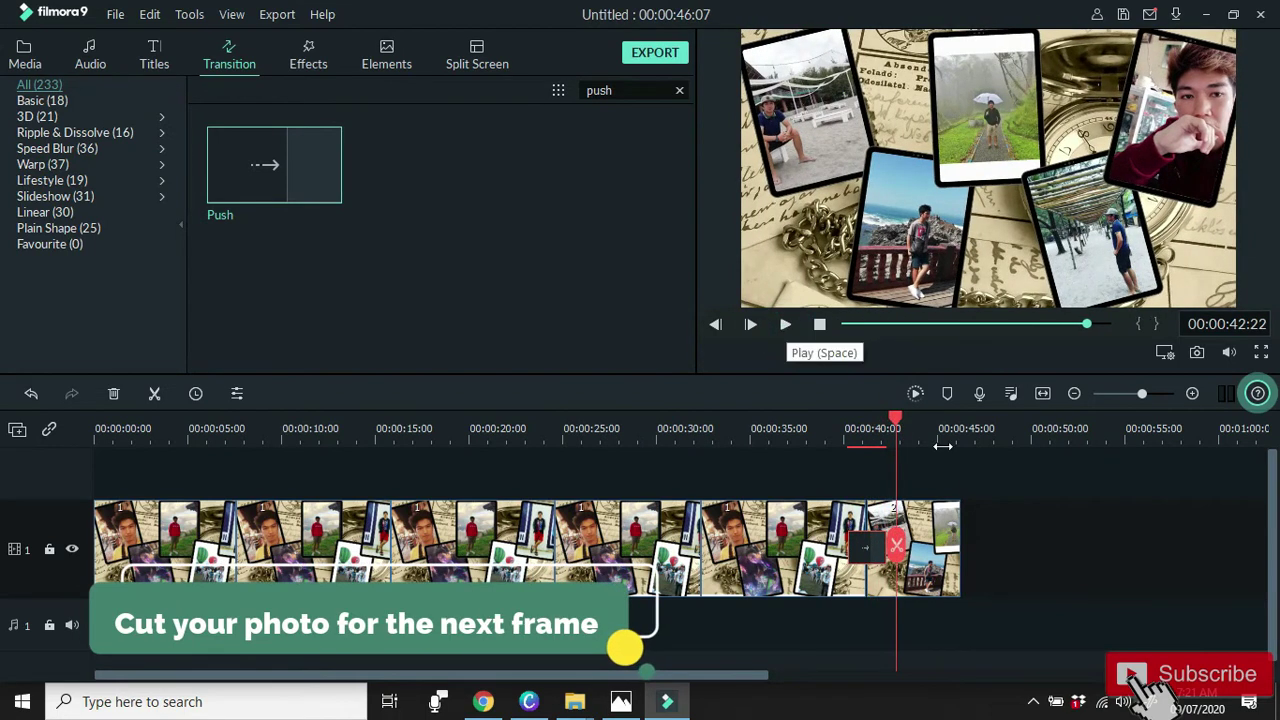
Split the image 2 clip at 00:00:43:03 and extend its second part to end at 00:00:51:12.
drag(897, 428, 901, 426)
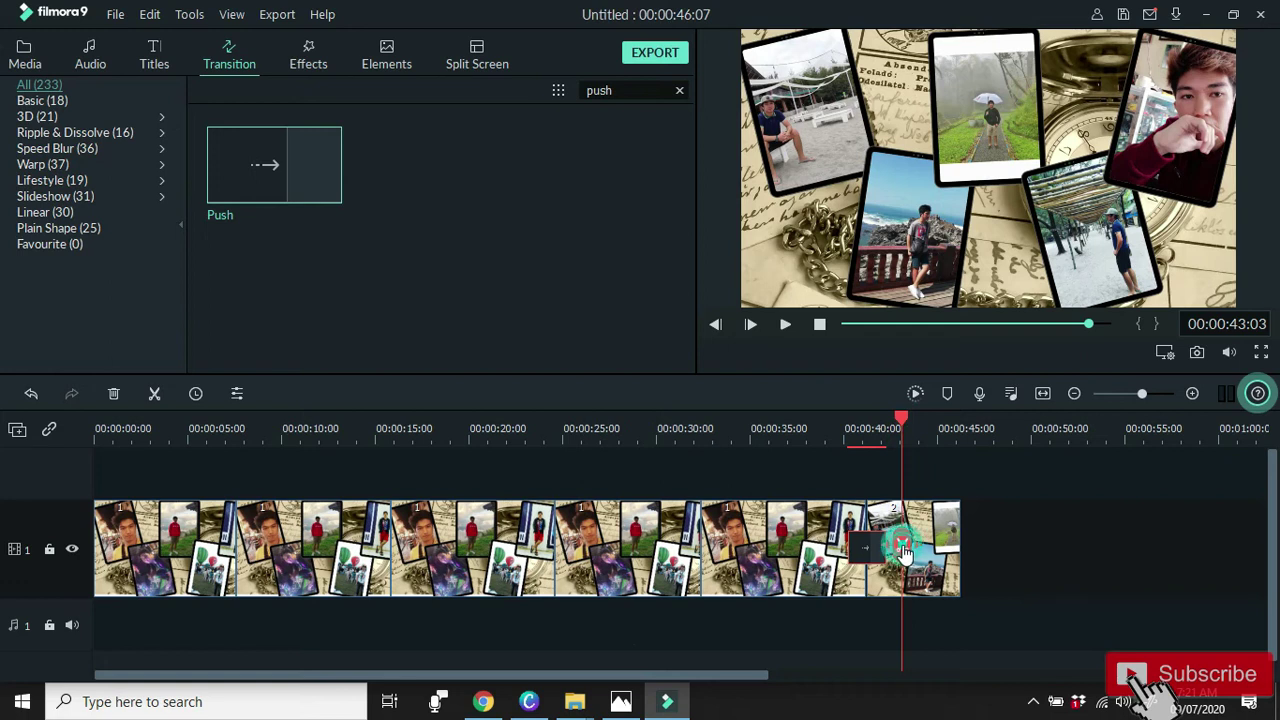
click(903, 546)
drag(901, 428, 911, 428)
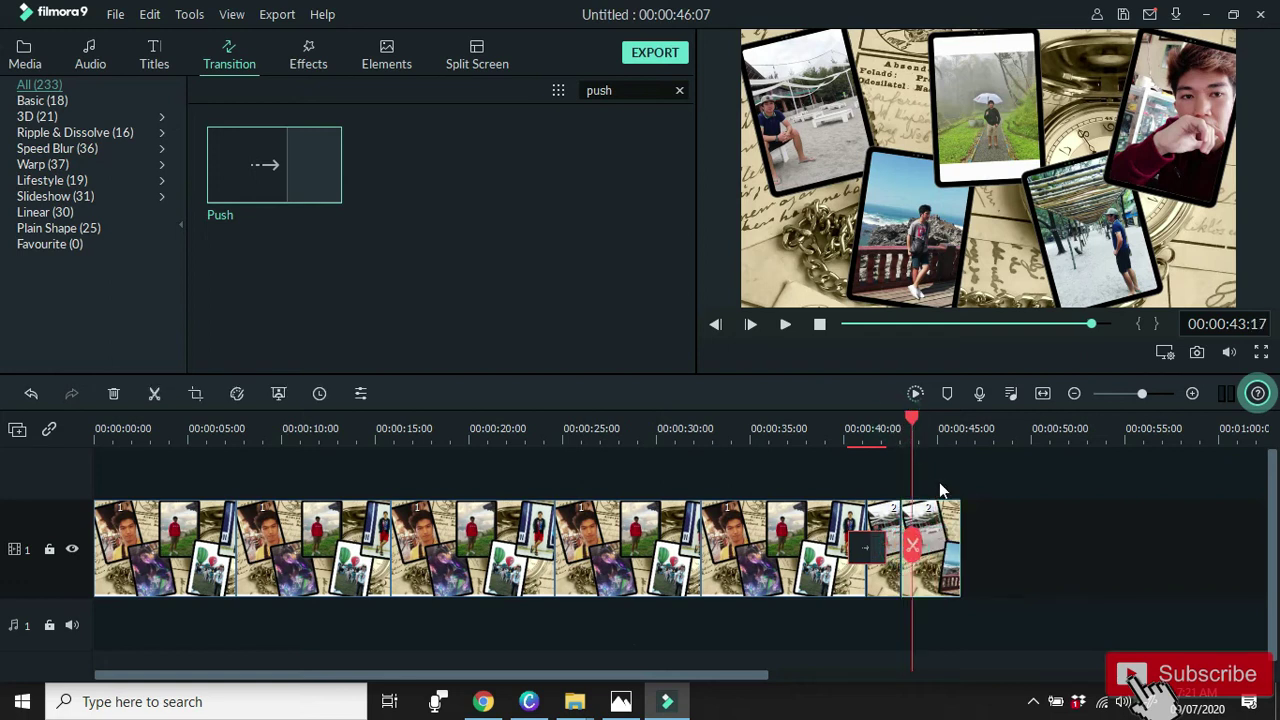
drag(962, 557, 1058, 558)
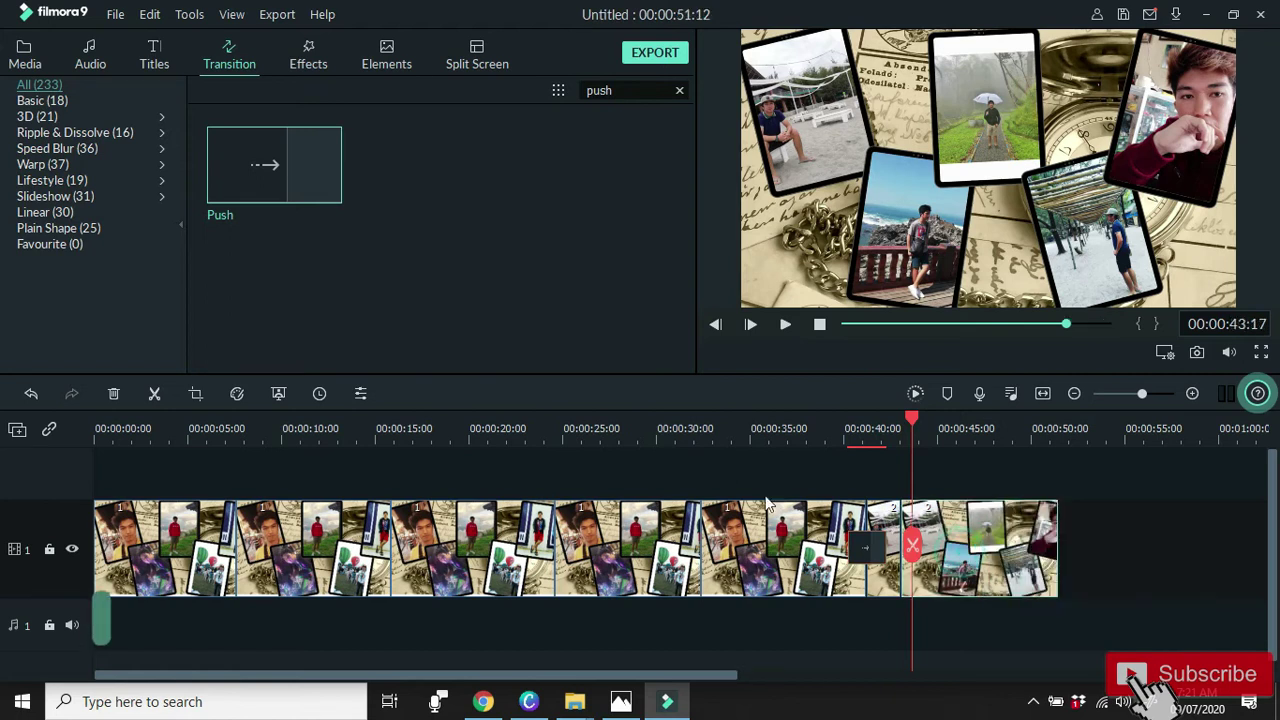
Set the crop ratio of the last image 2 clip to 16:9 and swap its Pan & Zoom start and end areas.
click(195, 394)
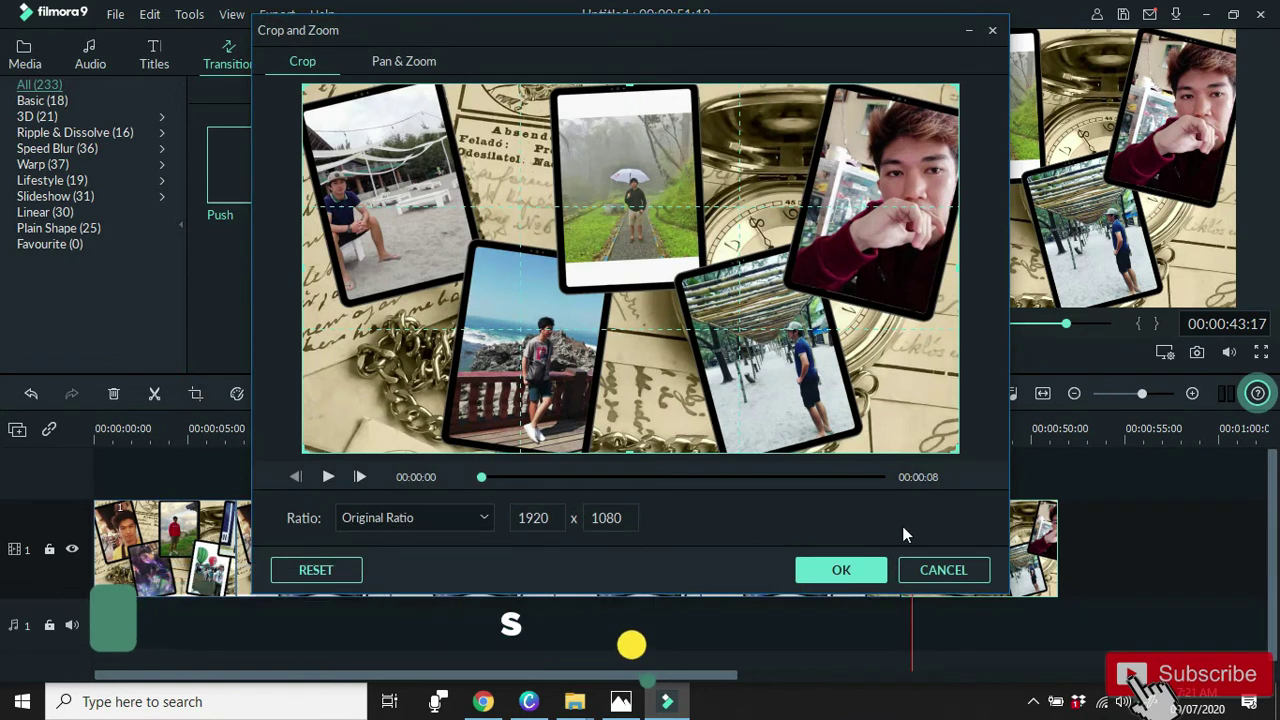
click(487, 520)
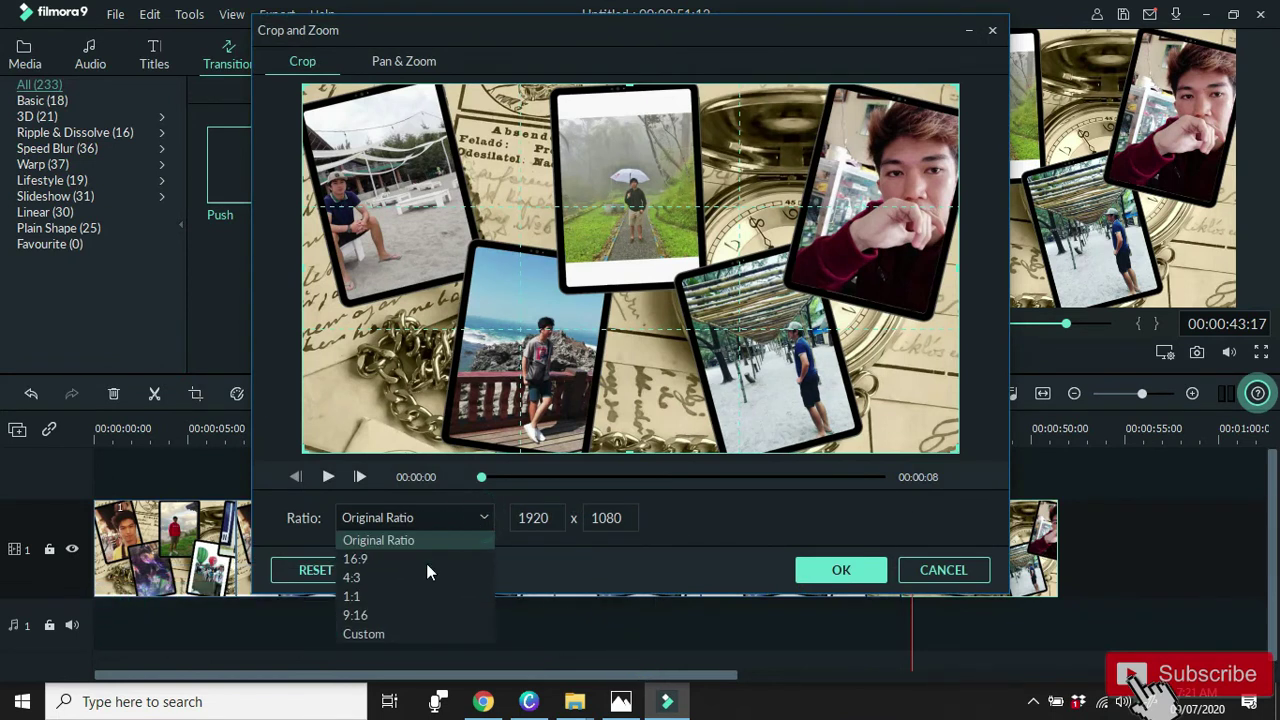
click(414, 564)
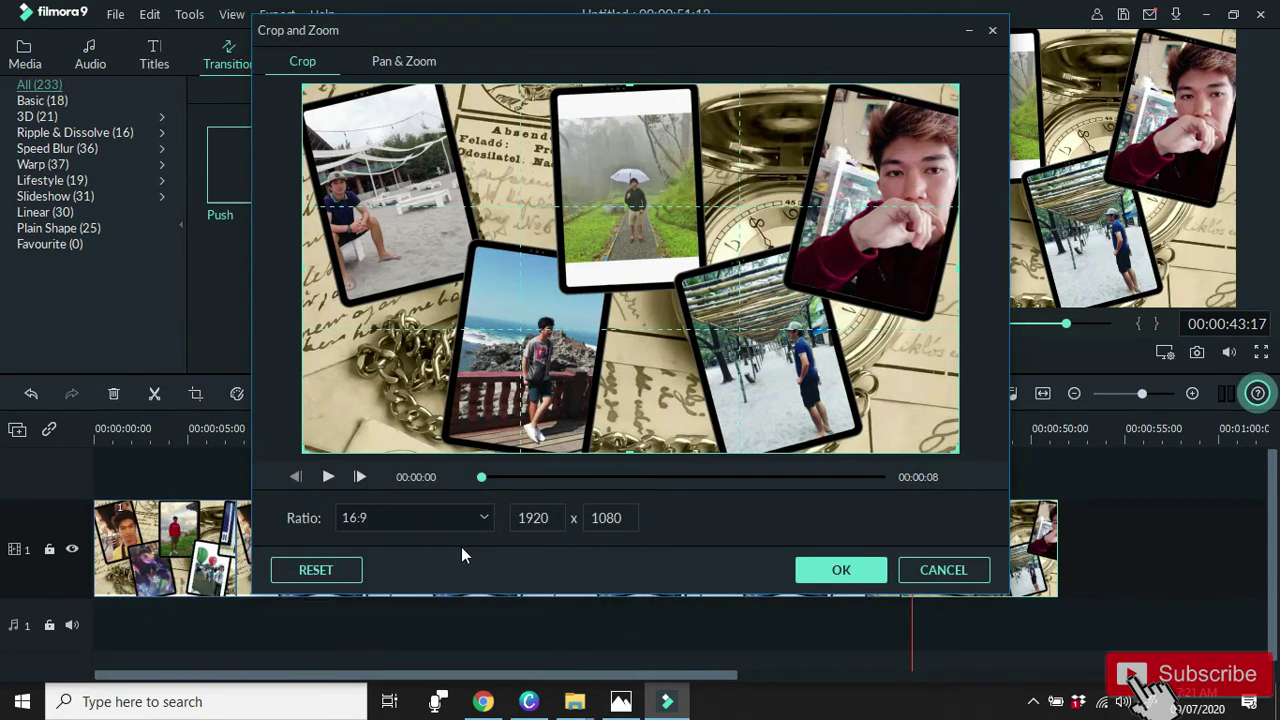
click(410, 62)
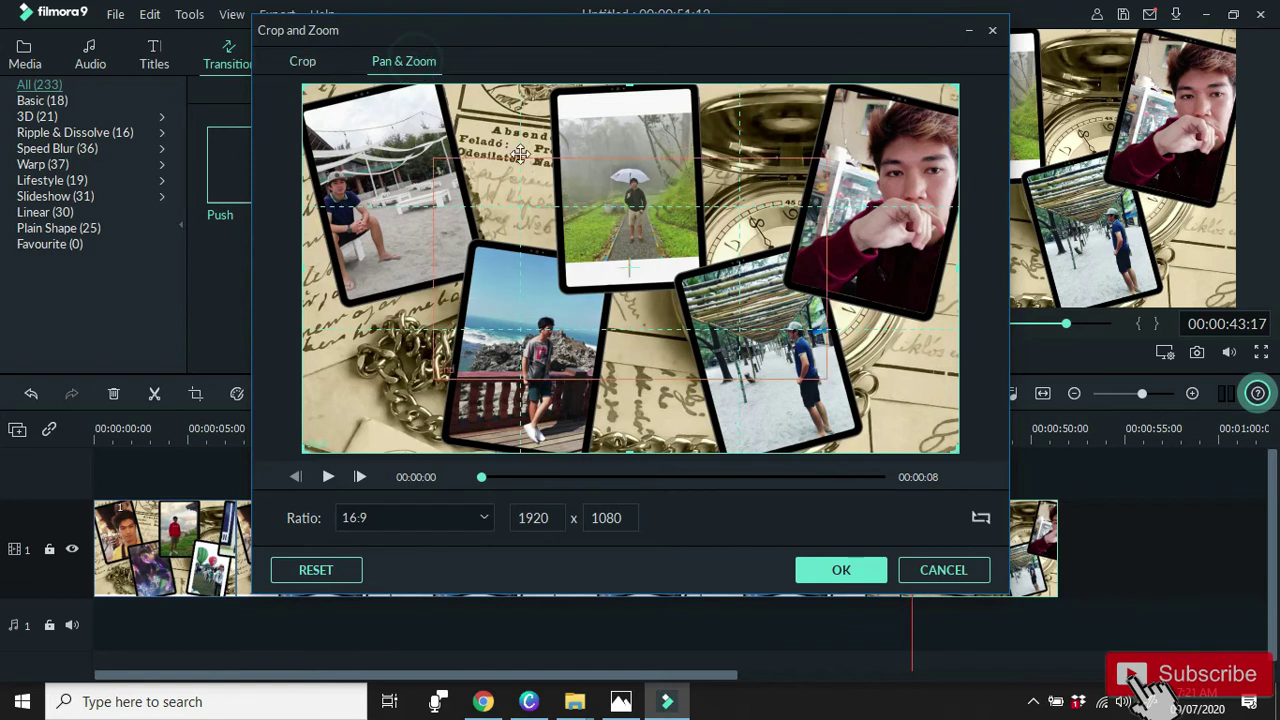
click(981, 519)
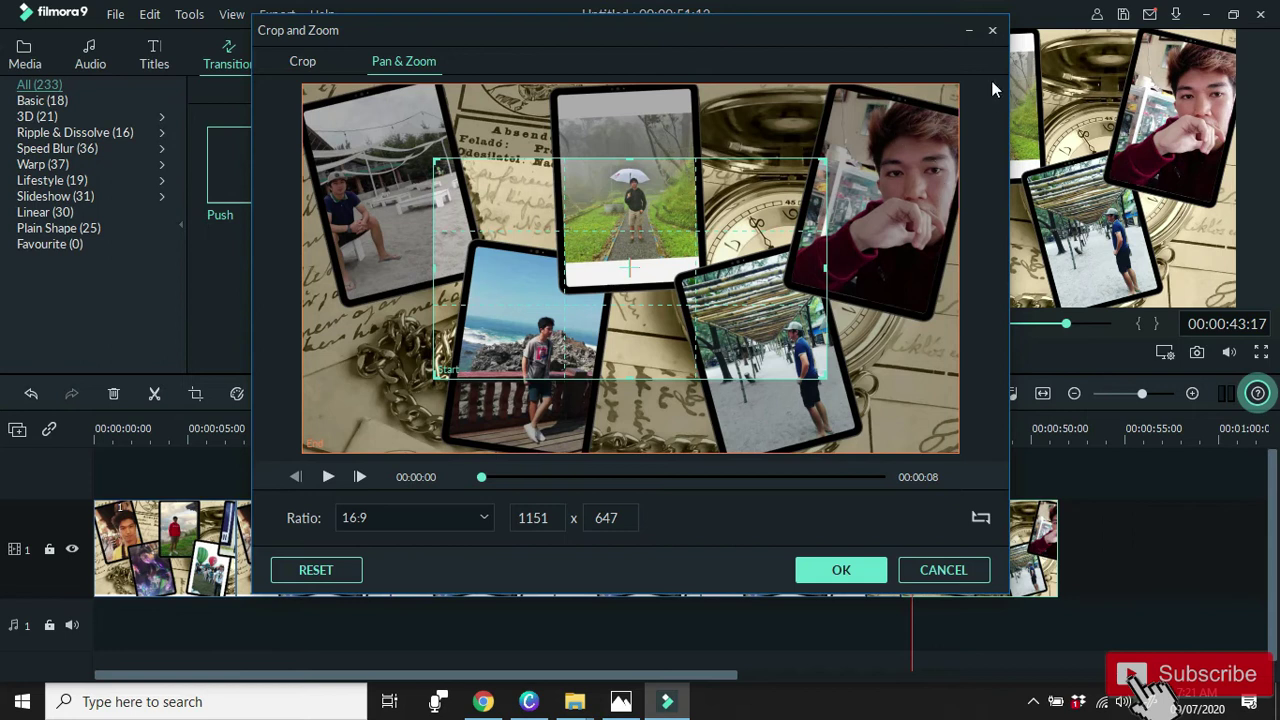
Shrink the Pan & Zoom end frame to about 990 x 557 and place it over the lower-left seaside photo.
click(903, 120)
drag(950, 92, 638, 290)
drag(522, 347, 581, 343)
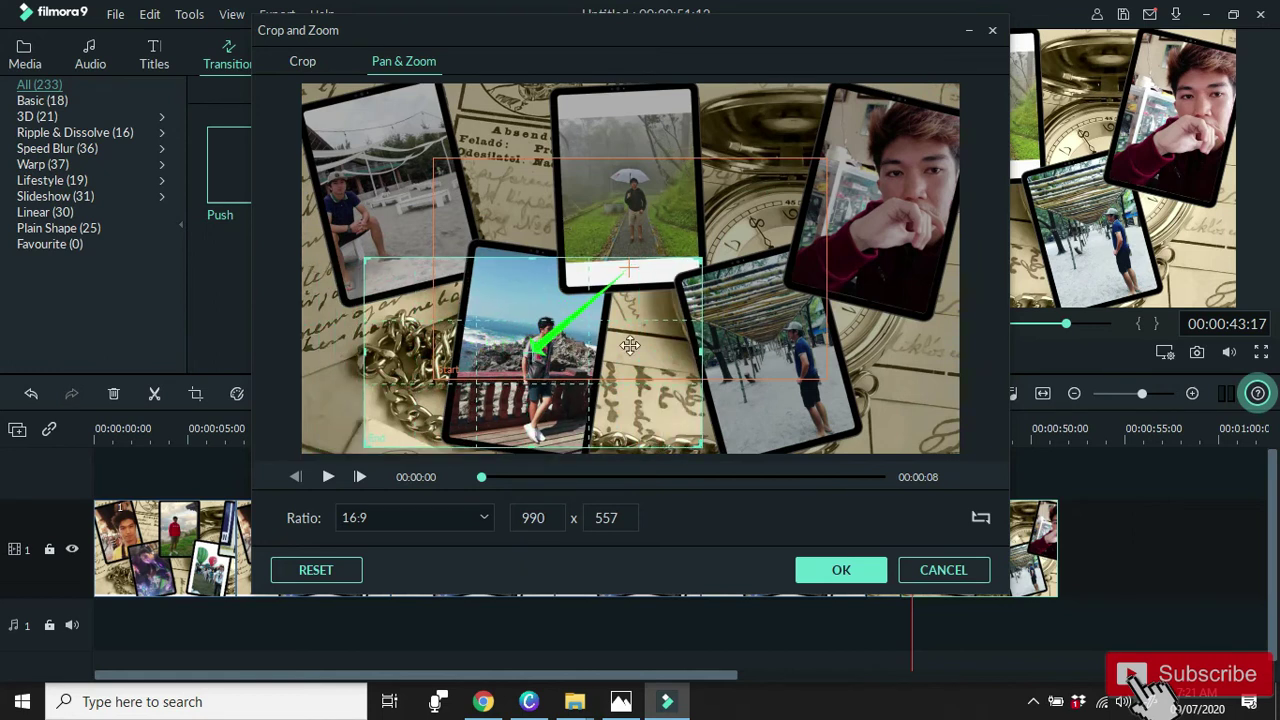
Place the start frame over the upper-right photo, shrink it to about 881 x 496, and apply the Pan & Zoom.
click(733, 276)
drag(734, 272, 874, 190)
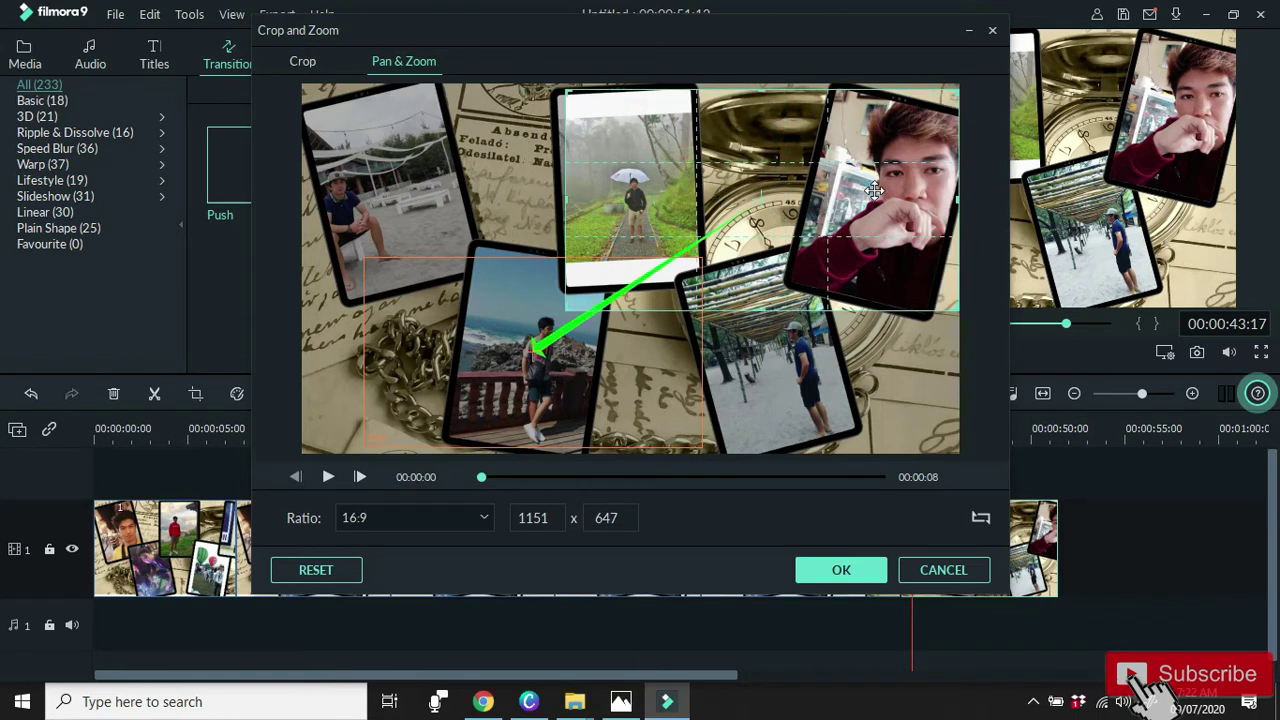
drag(566, 202, 658, 200)
drag(833, 210, 834, 219)
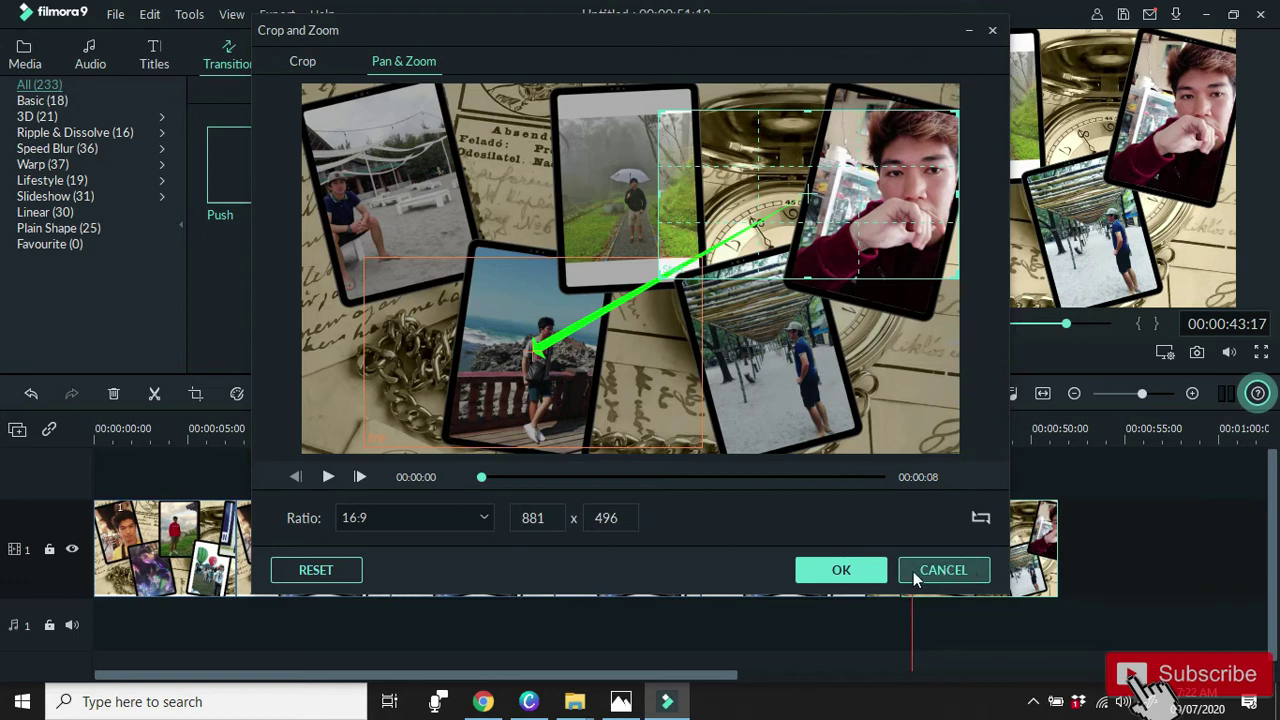
click(868, 578)
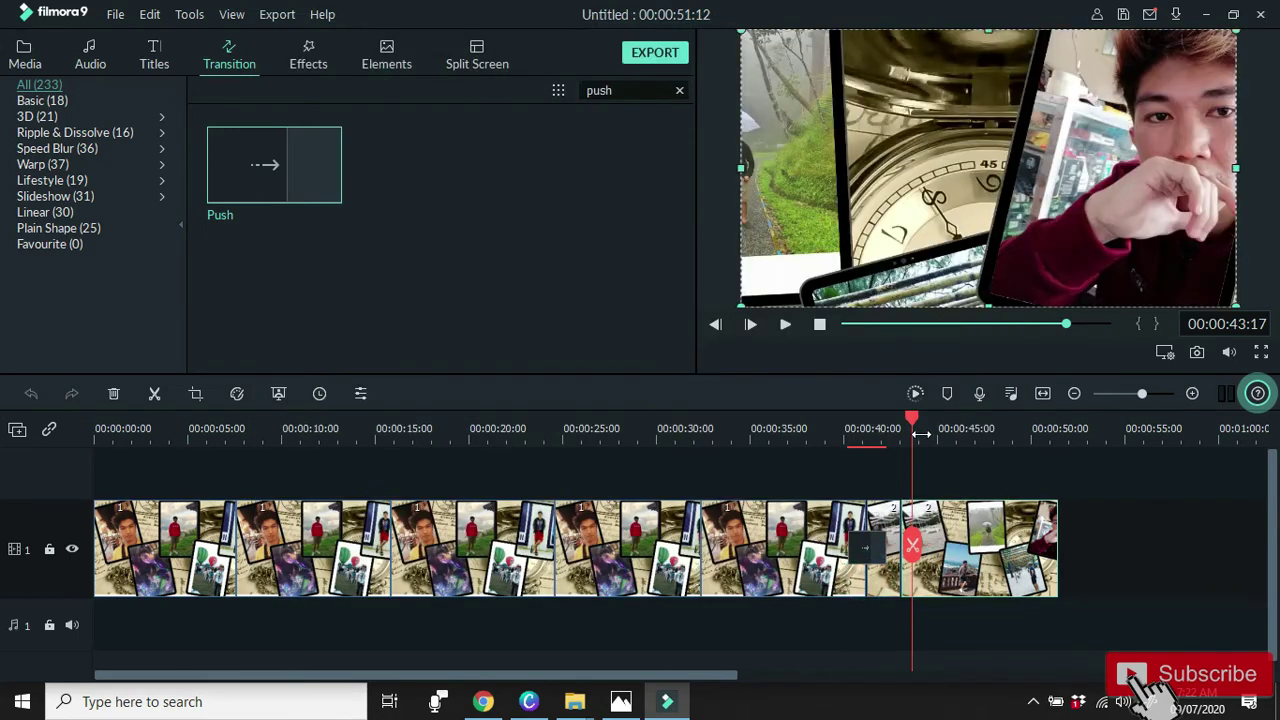
Play the last image 2 clip to 00:00:50:09, split it there, and extend its second part to end at 00:00:58:19.
click(785, 328)
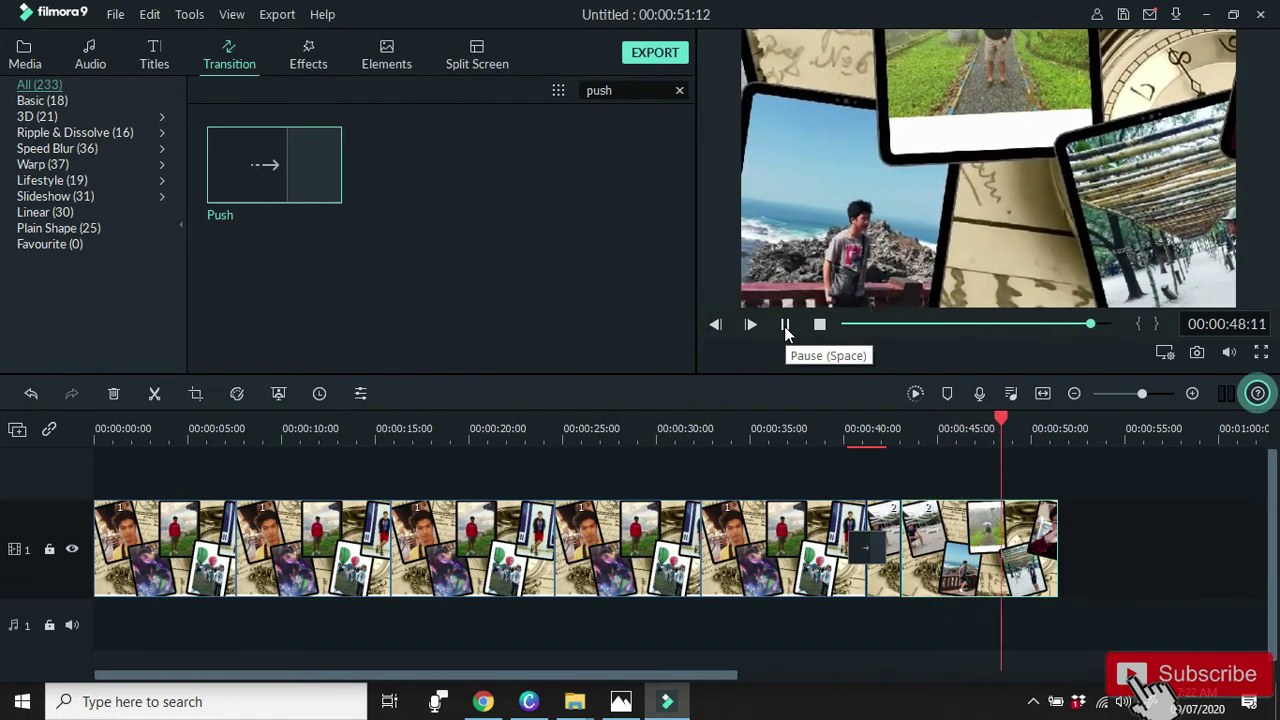
click(786, 328)
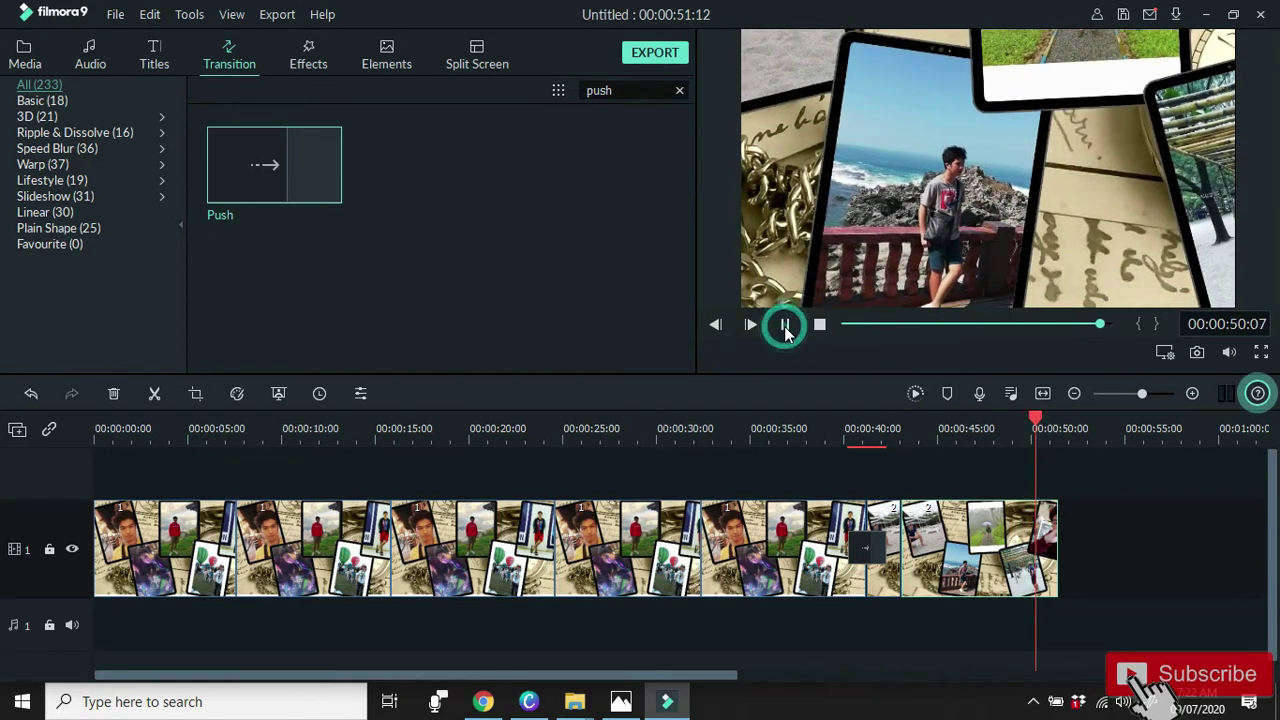
click(1037, 548)
drag(697, 683, 834, 690)
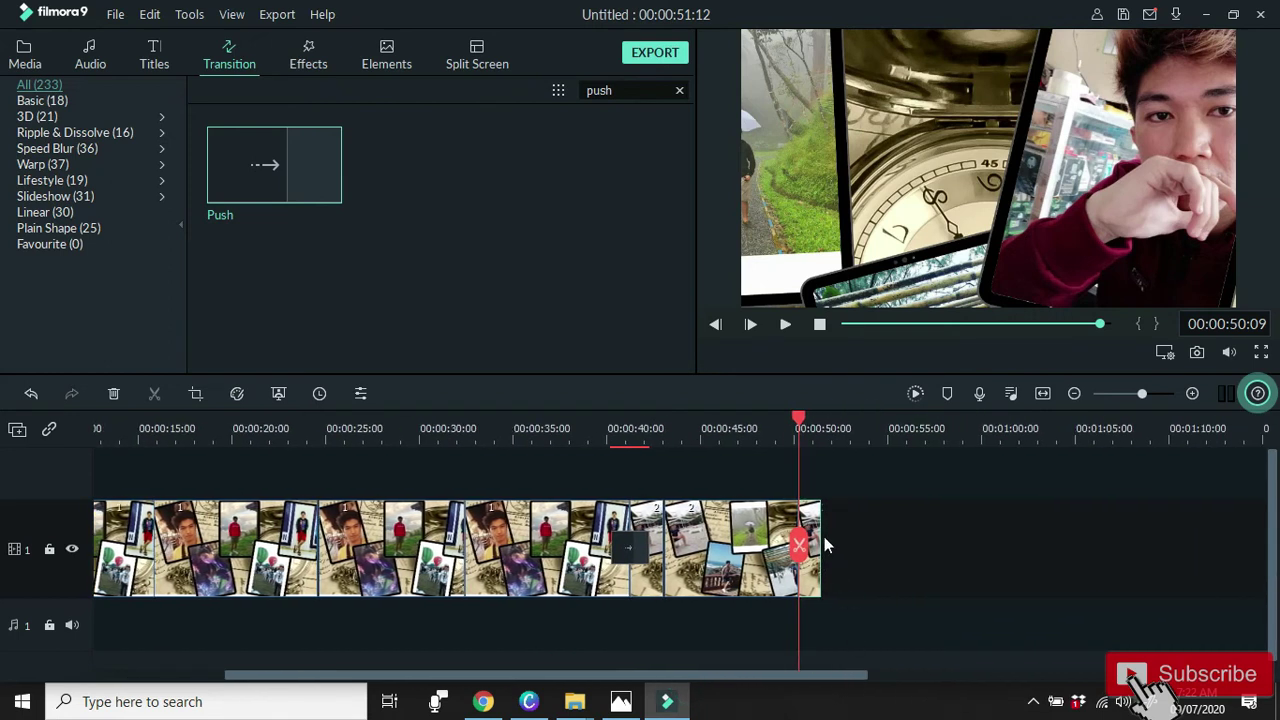
drag(824, 540, 957, 558)
drag(800, 422, 837, 441)
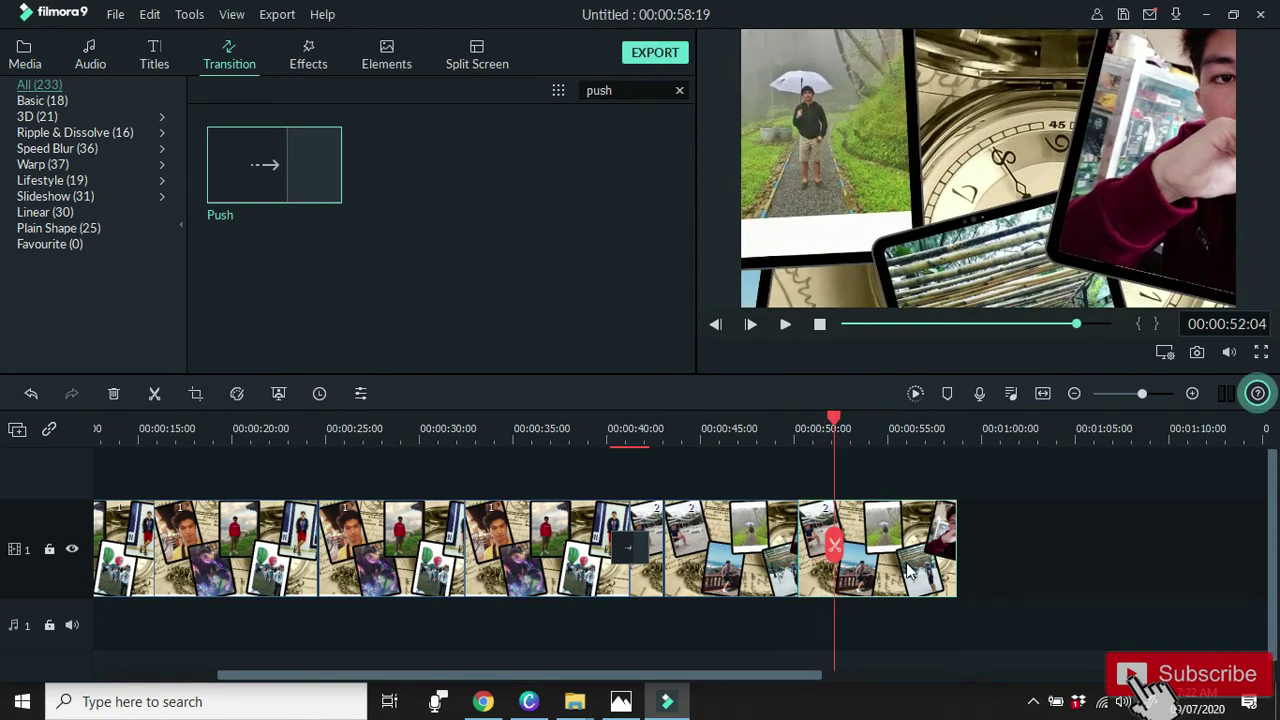
Swap the last clip's Pan & Zoom start and end areas and apply the end frame over the lower-right beach photo.
click(196, 394)
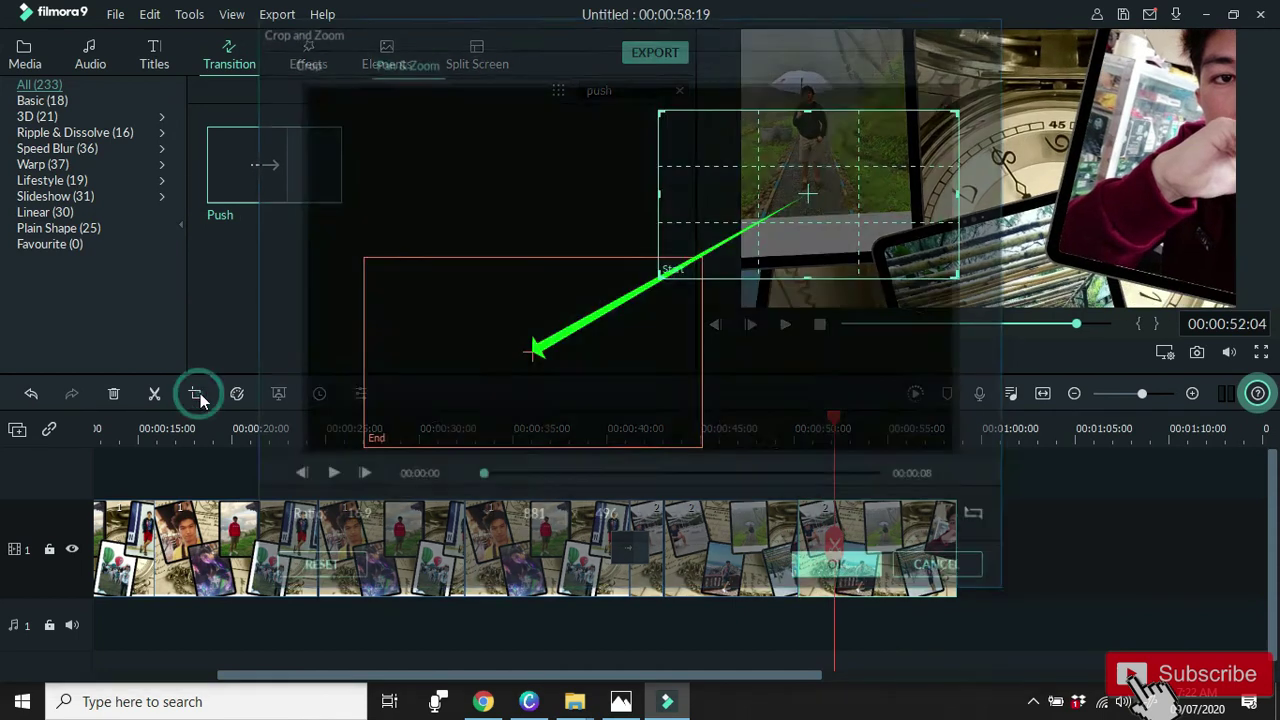
click(981, 518)
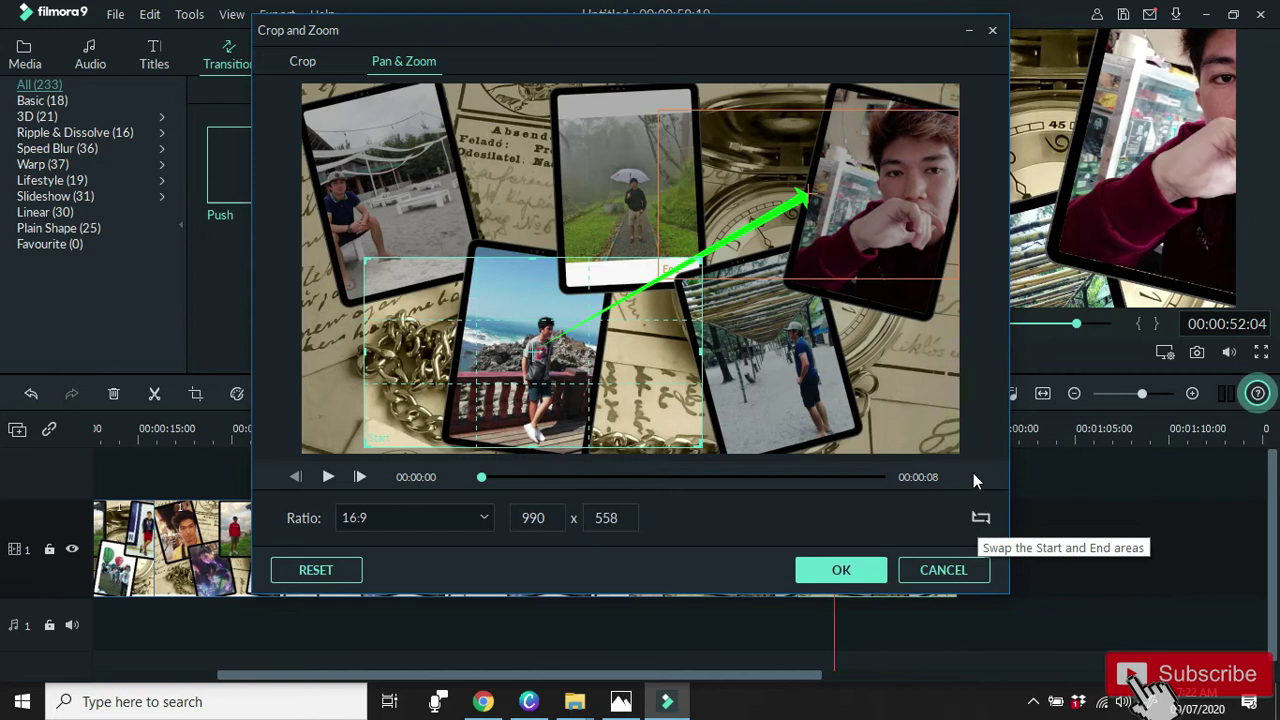
drag(857, 180, 838, 345)
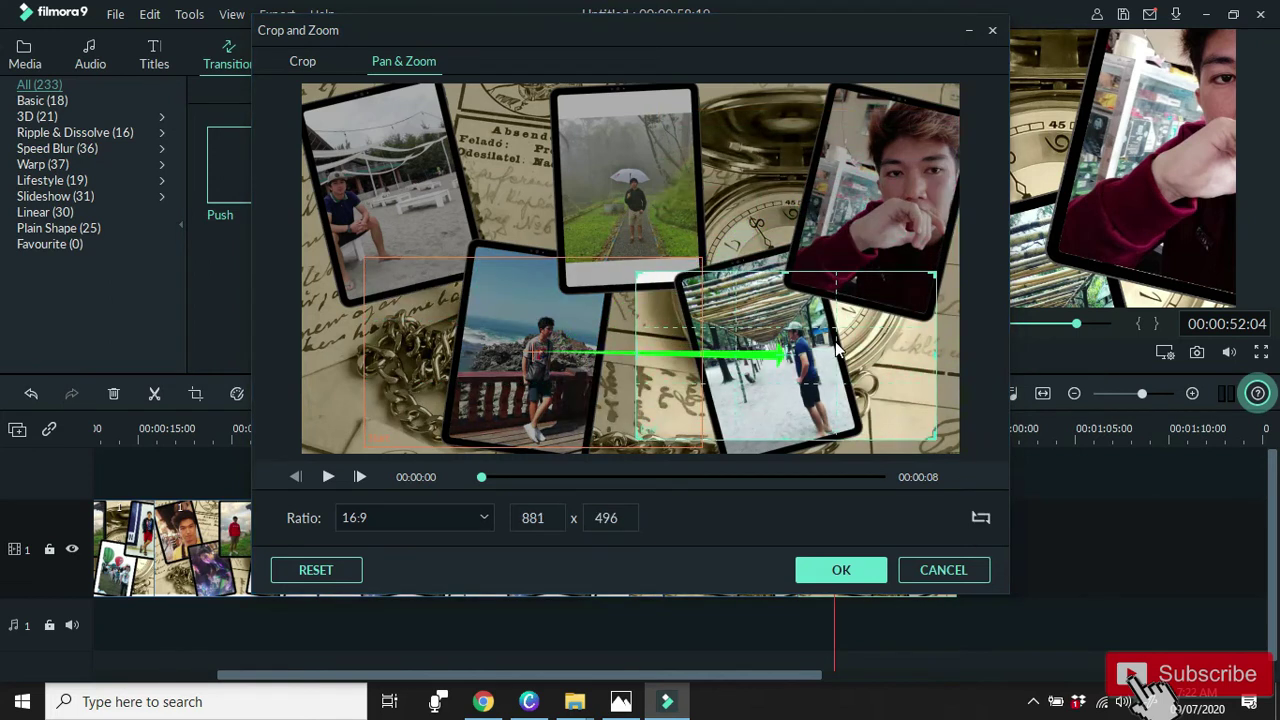
click(866, 569)
Play the last clip to 00:00:58:00, split it there, and extend its second part to end at 00:01:05:01.
click(786, 326)
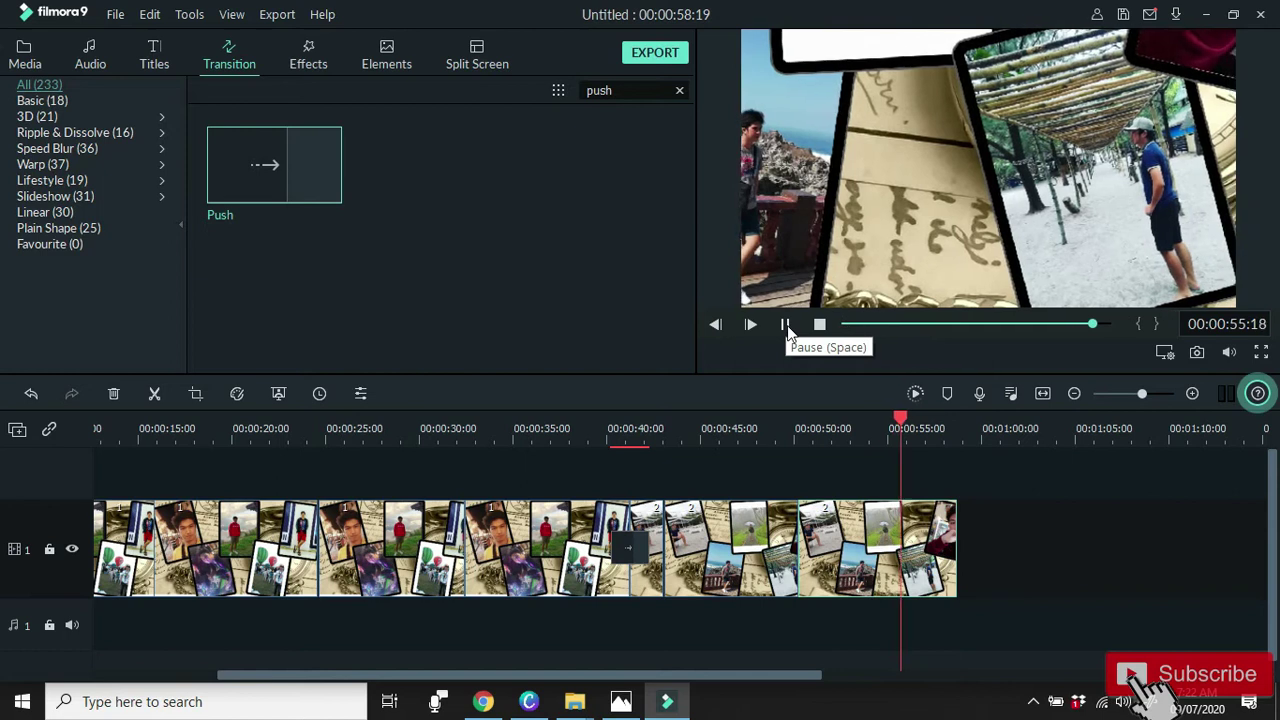
click(787, 328)
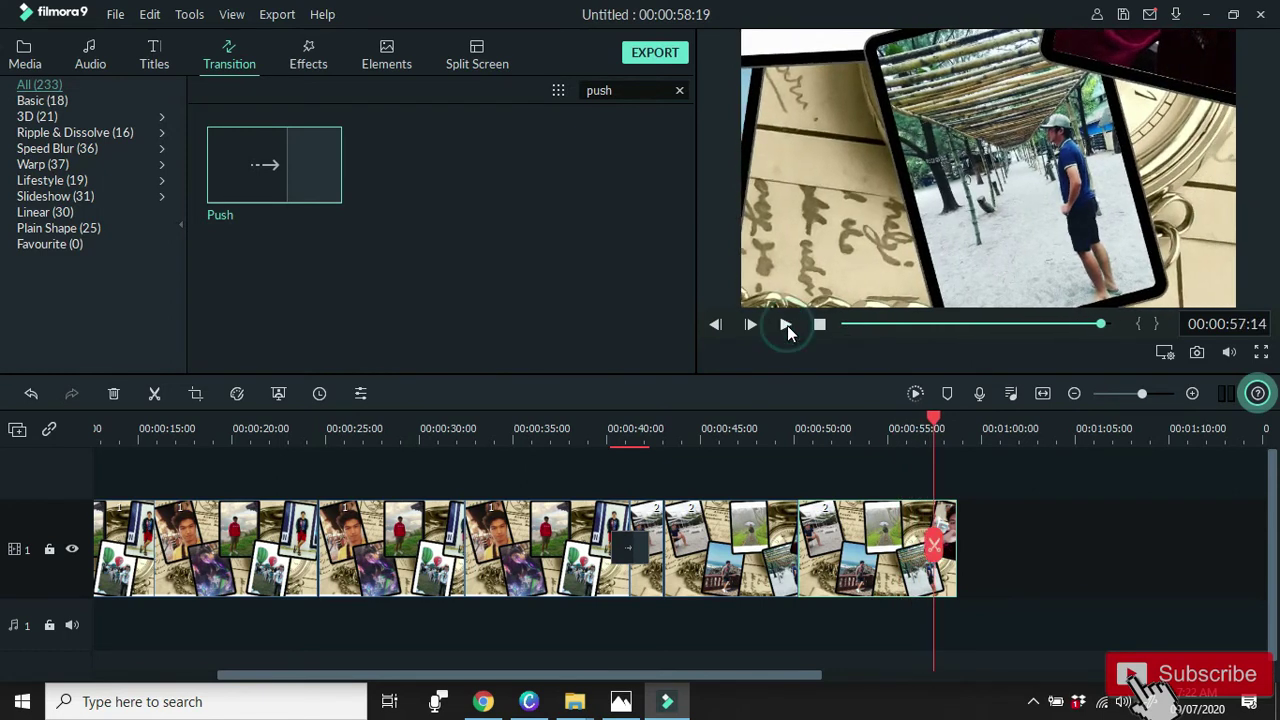
click(786, 326)
click(786, 326)
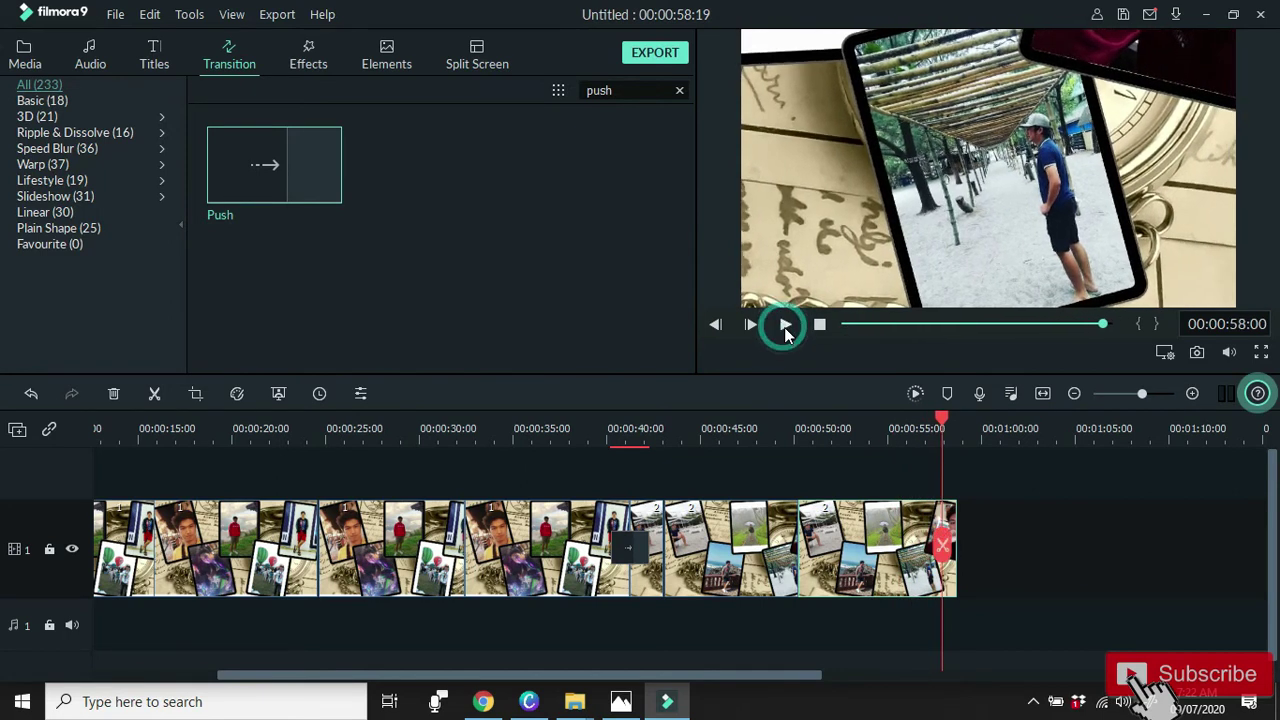
click(947, 550)
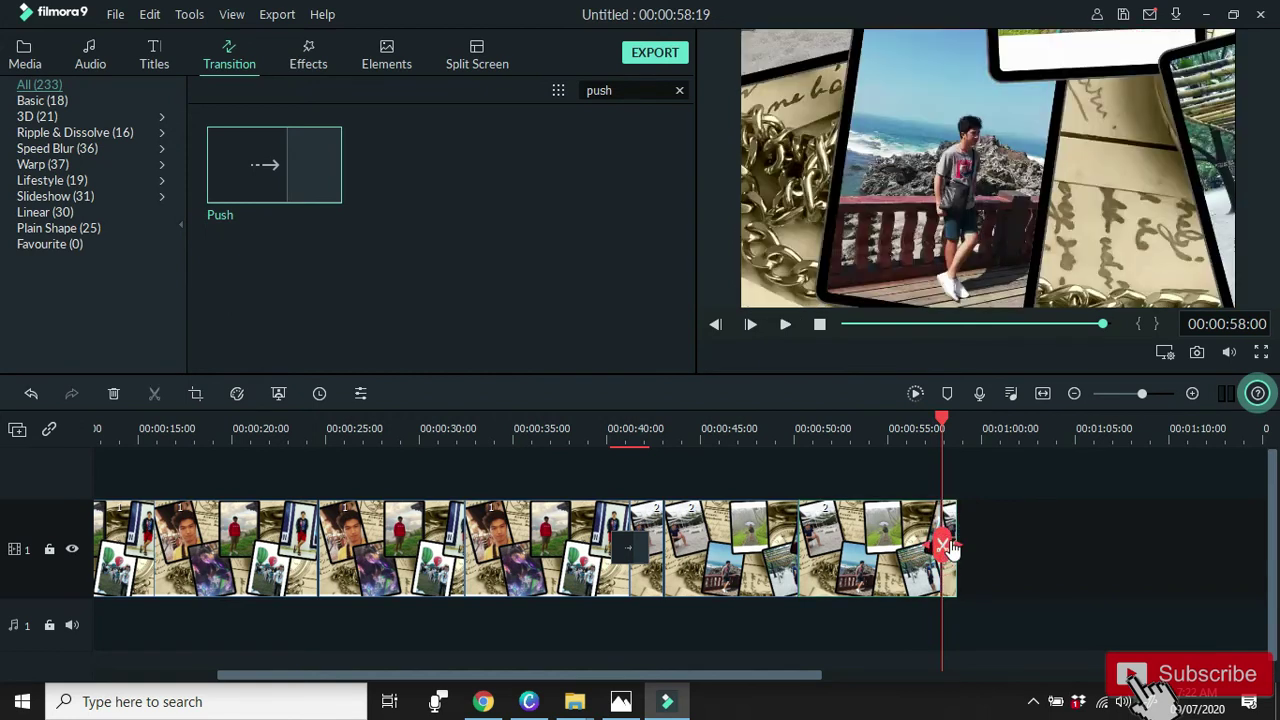
drag(958, 522, 1075, 541)
drag(942, 419, 960, 432)
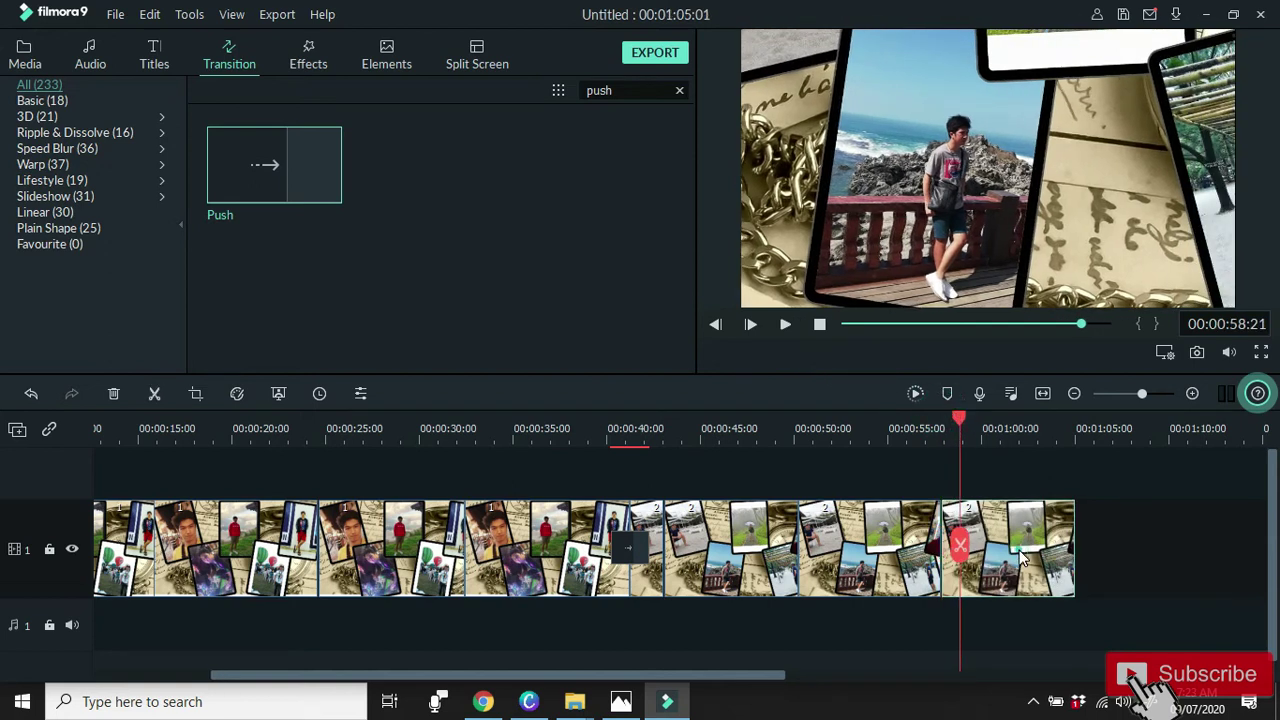
Swap the newest clip's Pan & Zoom areas, place the end frame over the upper-left photo at about 763 x 429, and apply.
click(196, 394)
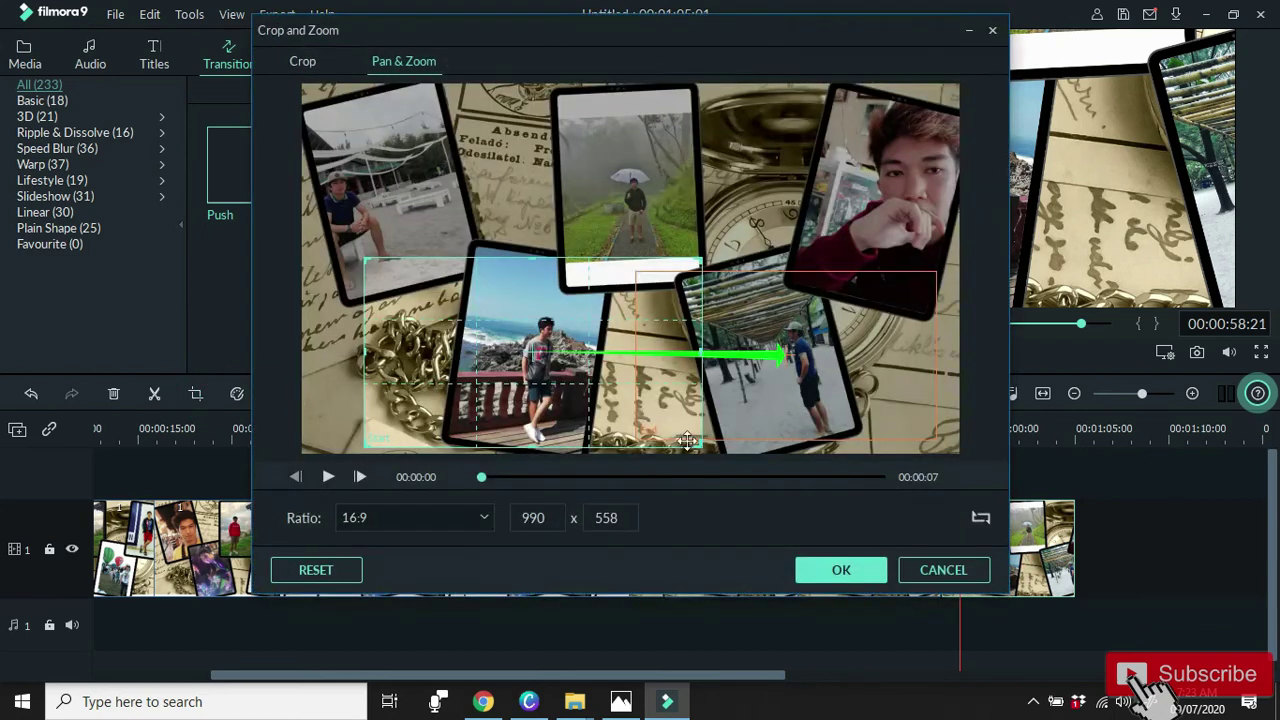
click(980, 518)
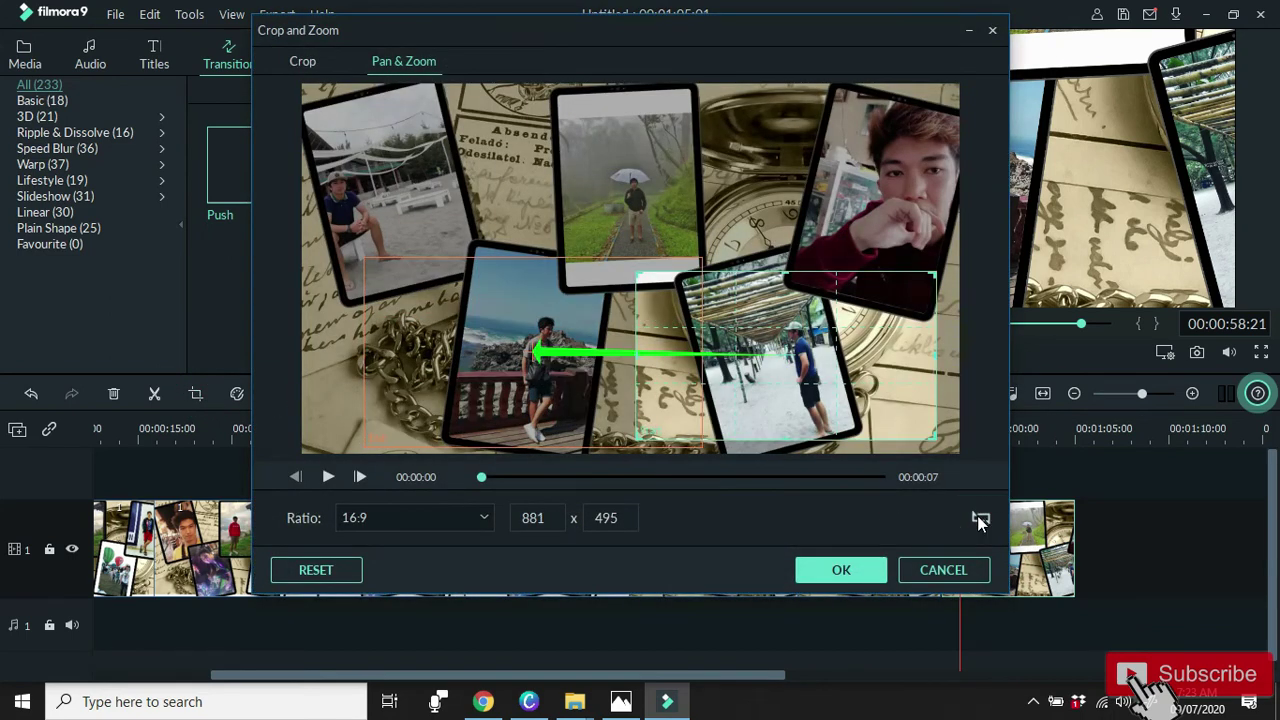
drag(555, 393, 460, 226)
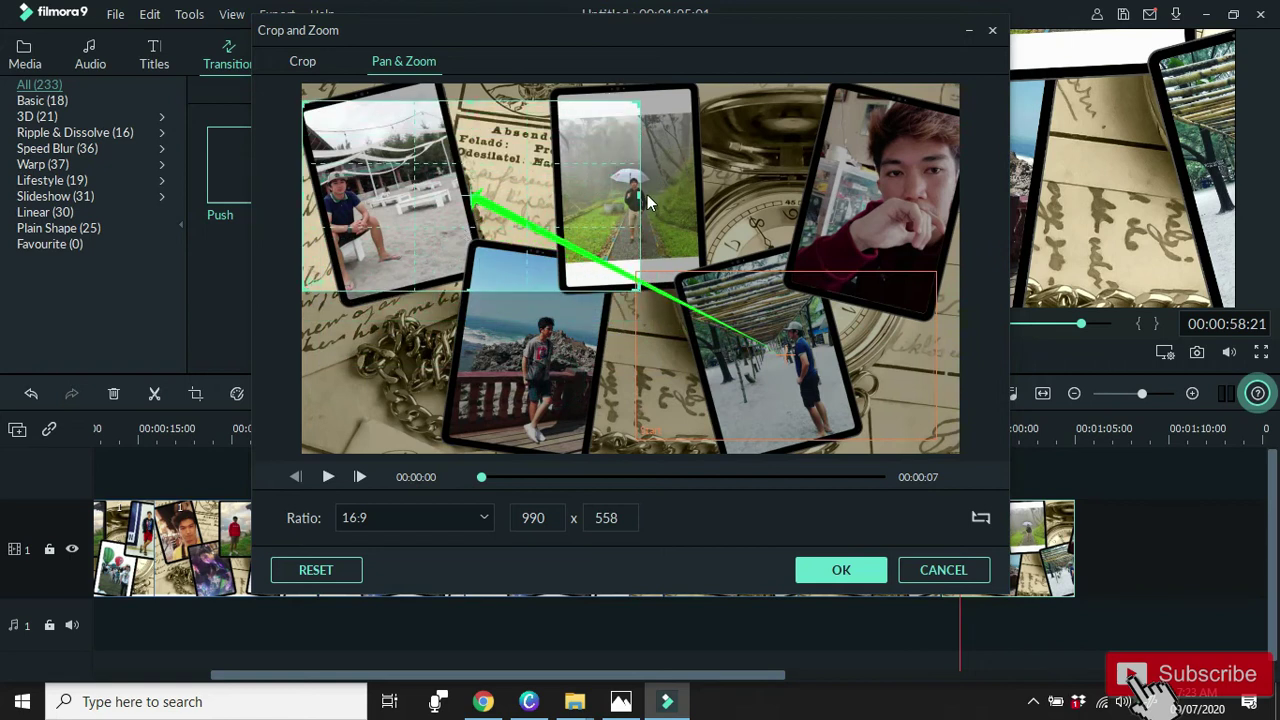
drag(640, 193, 562, 216)
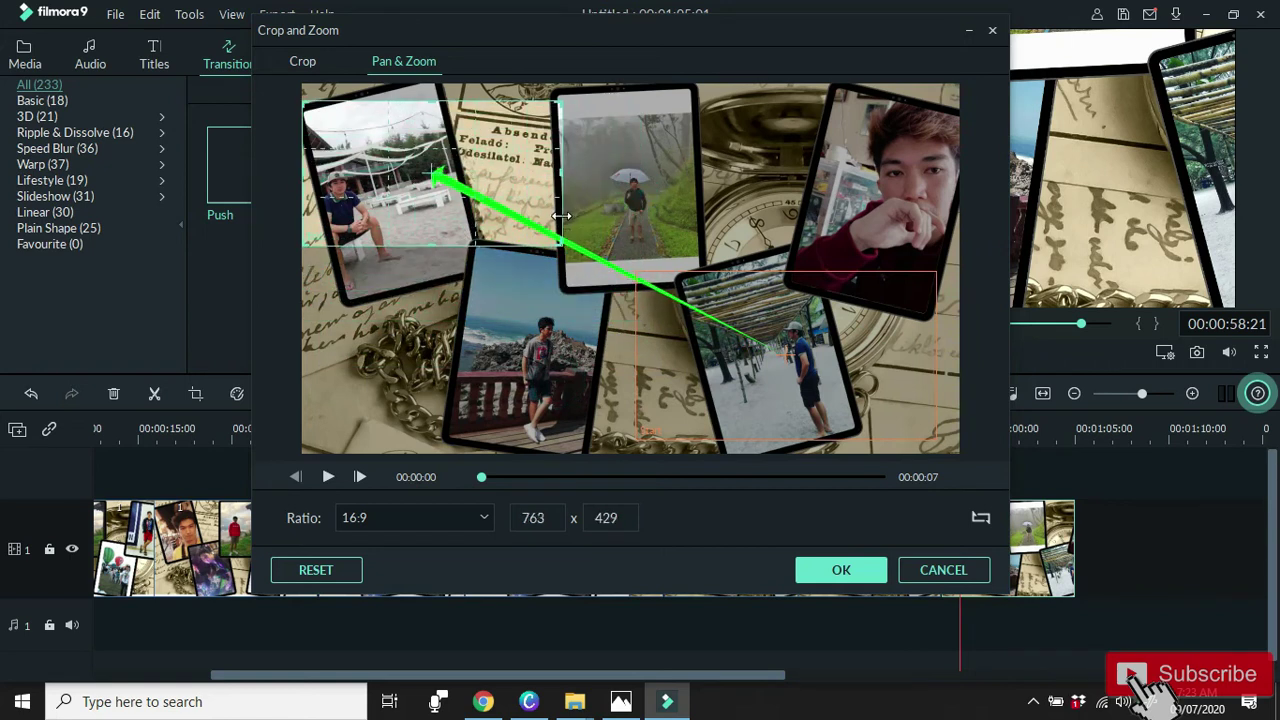
click(852, 571)
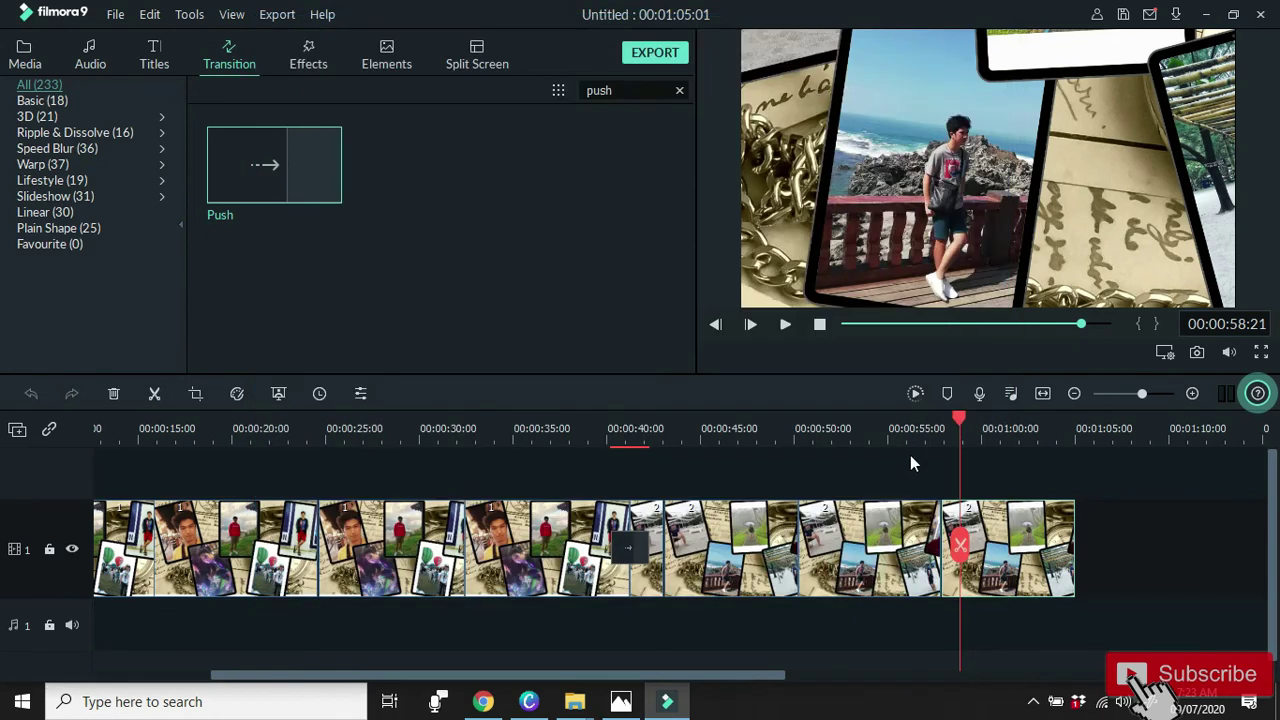
Preview the newest clip's pan and extend the clip to end at 00:01:06:05.
click(784, 325)
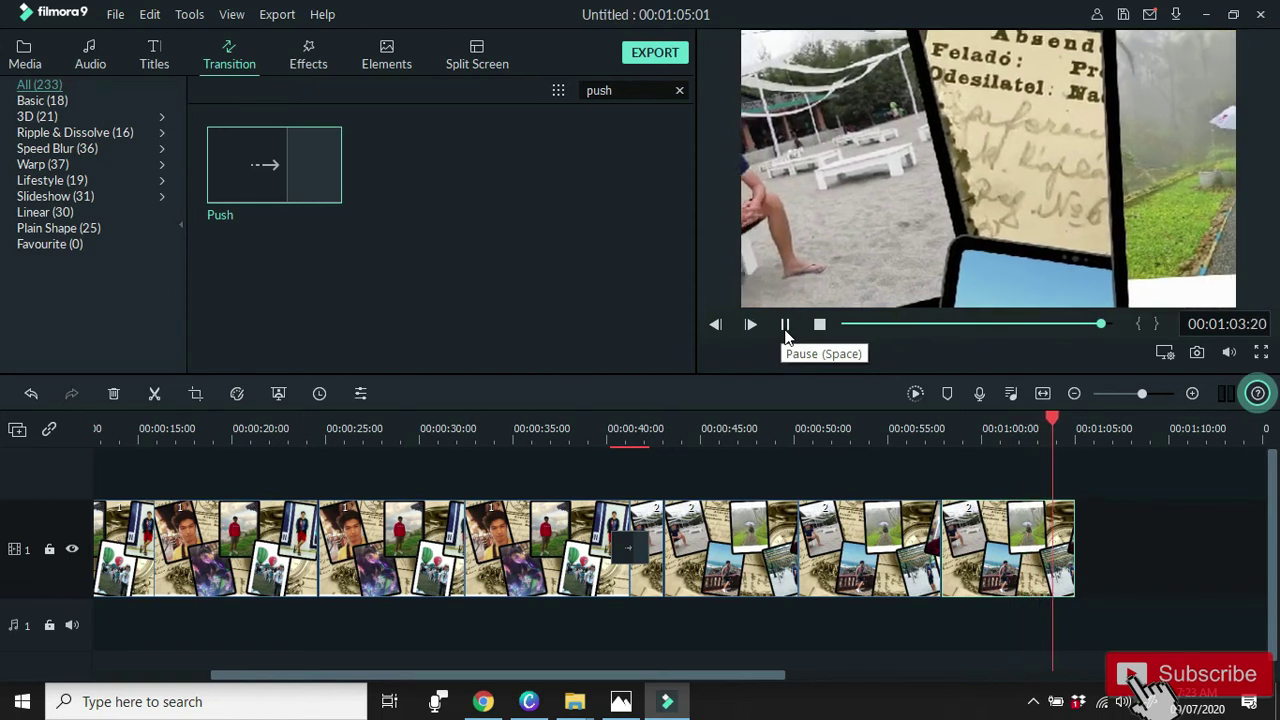
click(786, 328)
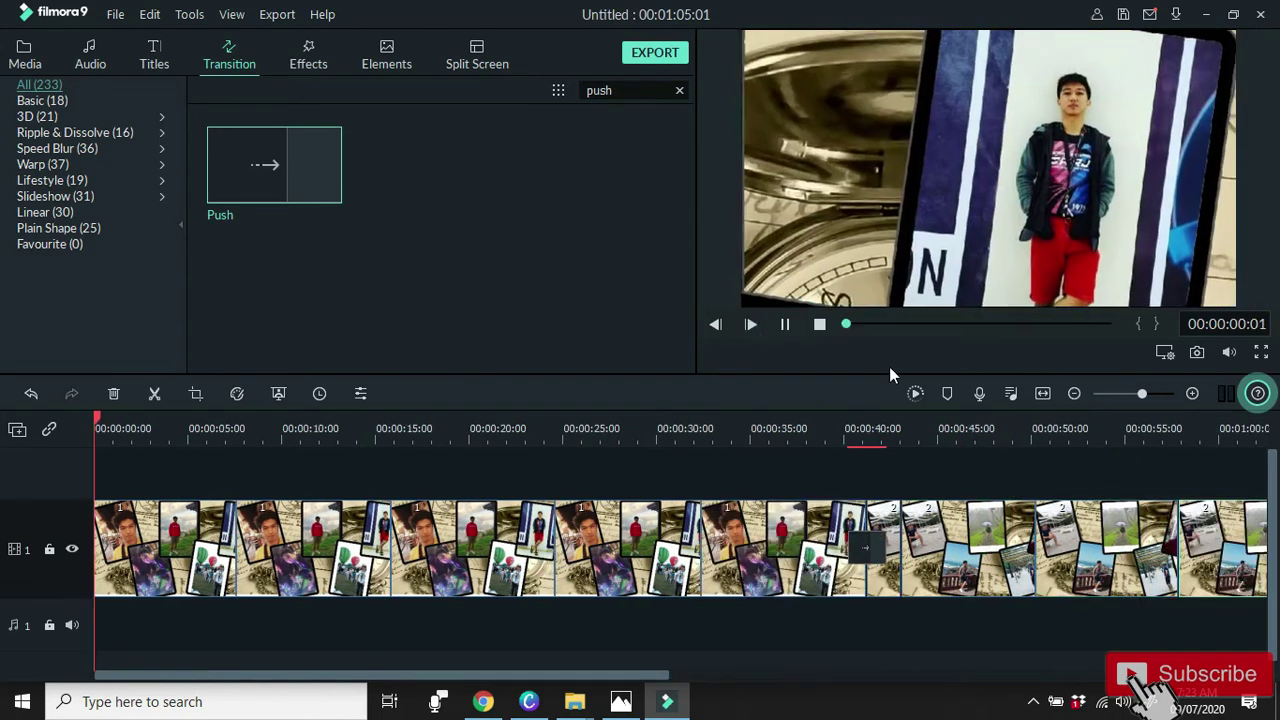
click(786, 326)
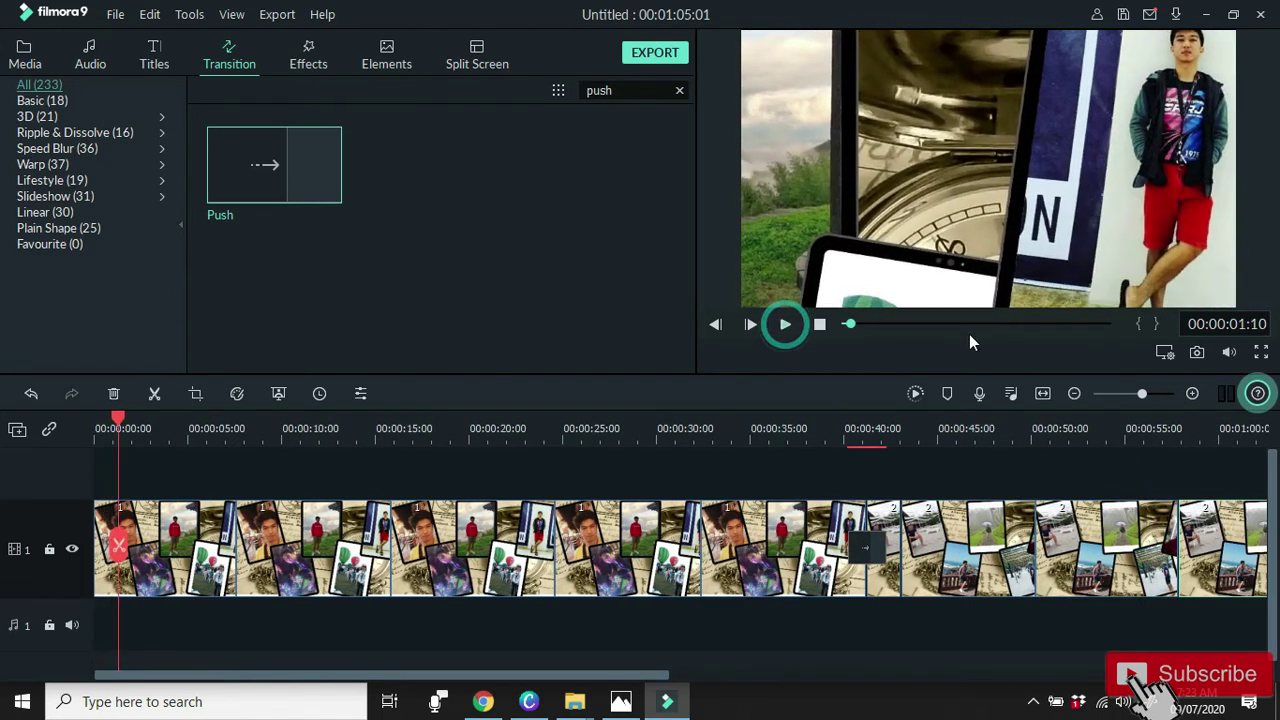
click(1078, 324)
drag(640, 676, 772, 677)
drag(929, 432, 1085, 518)
Split the last clip at 00:01:05:19 and extend its second part to end at 00:01:13:02.
click(1057, 422)
drag(1065, 428, 1079, 440)
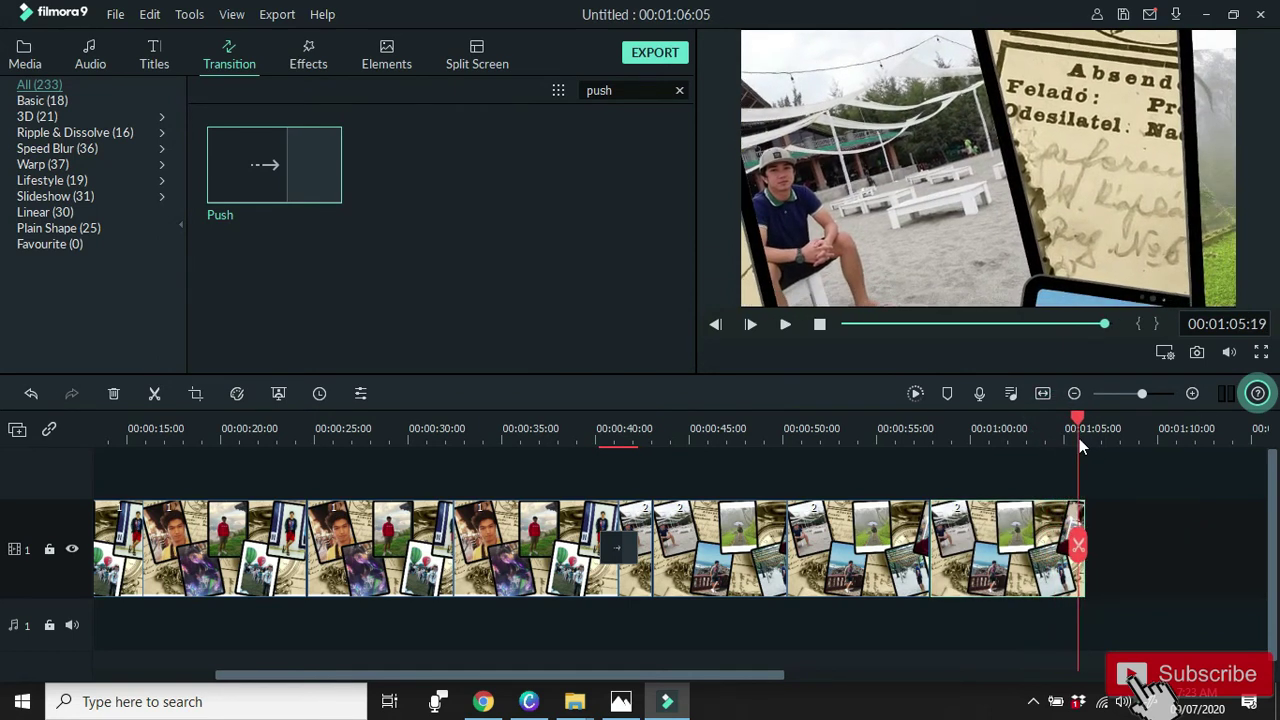
click(1078, 546)
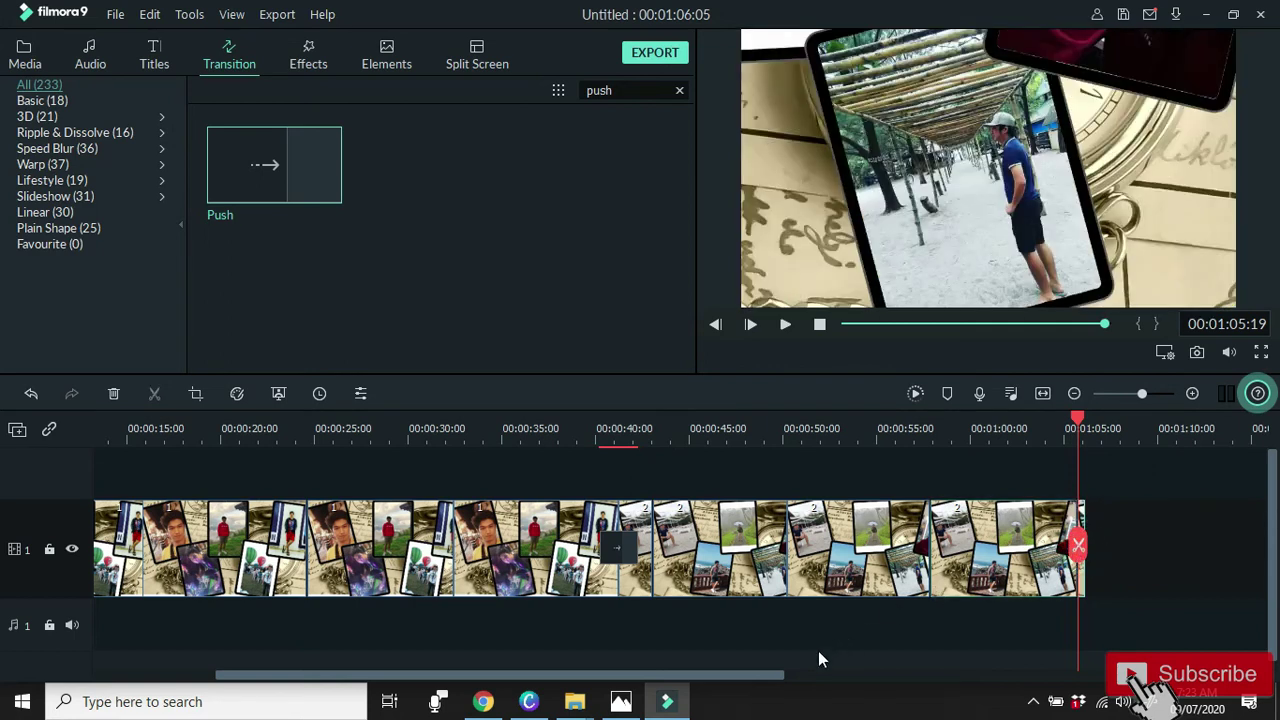
drag(773, 680, 843, 678)
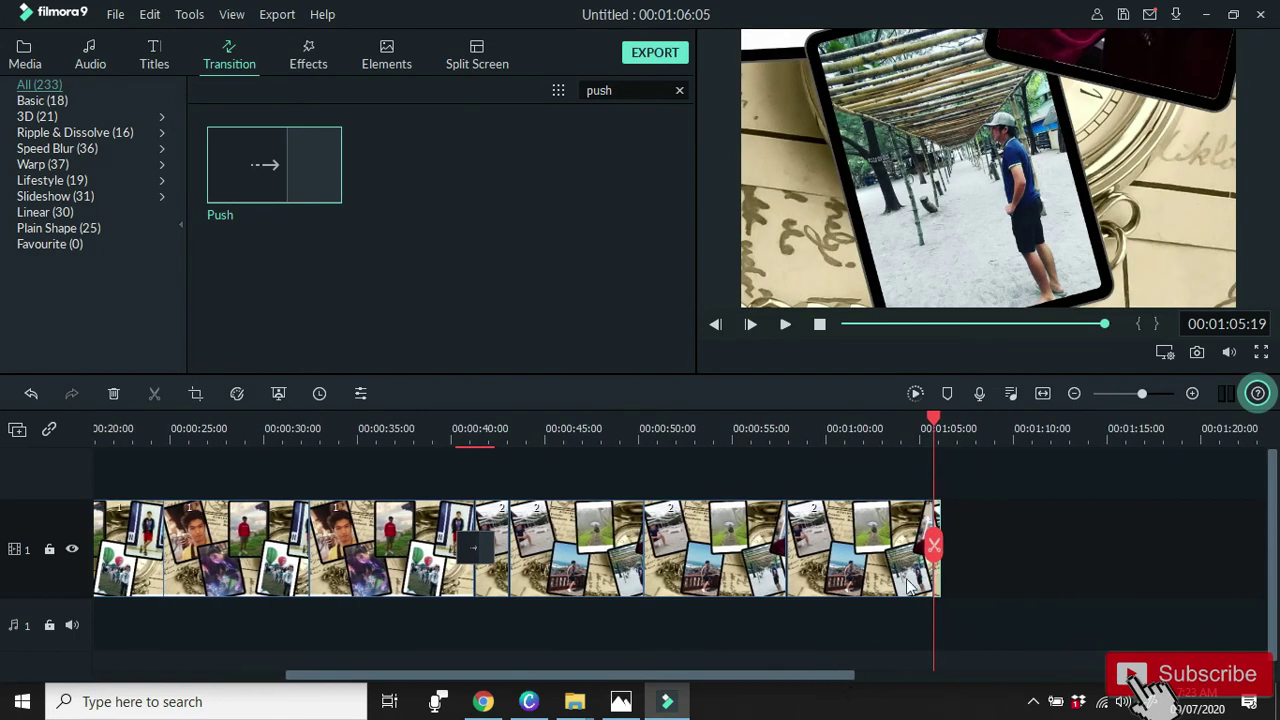
click(947, 522)
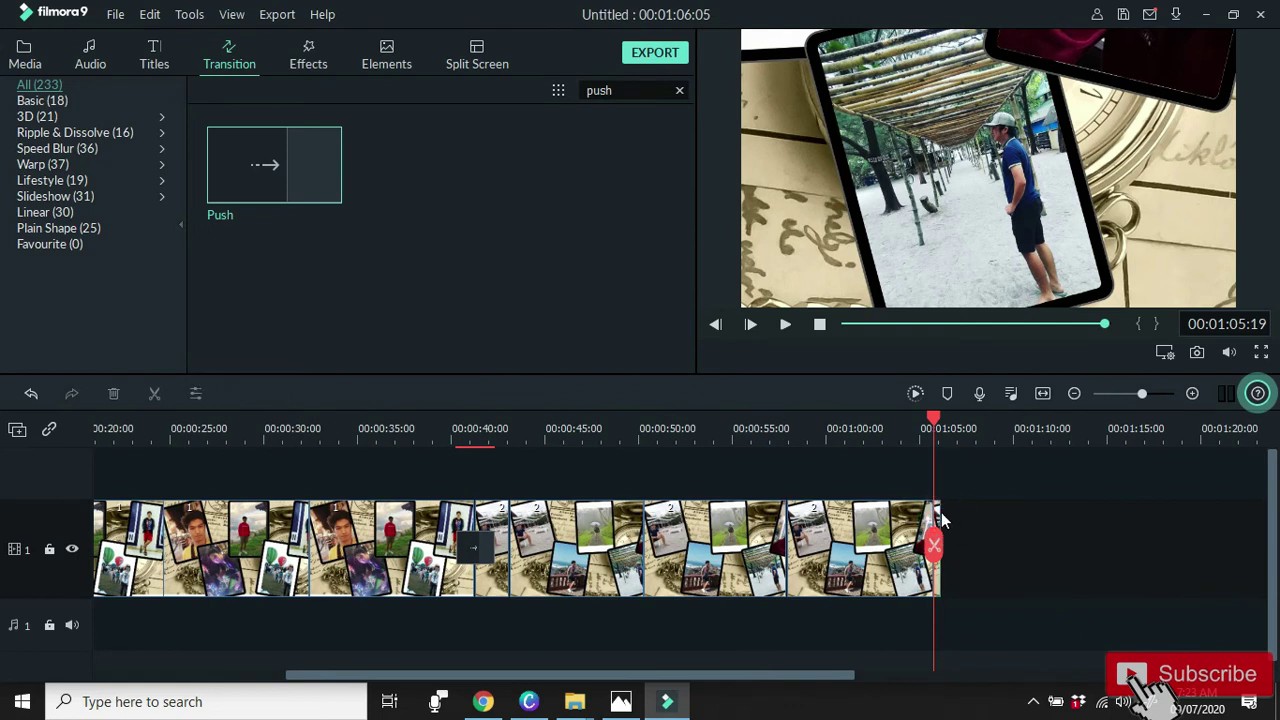
click(936, 515)
drag(938, 516, 1070, 541)
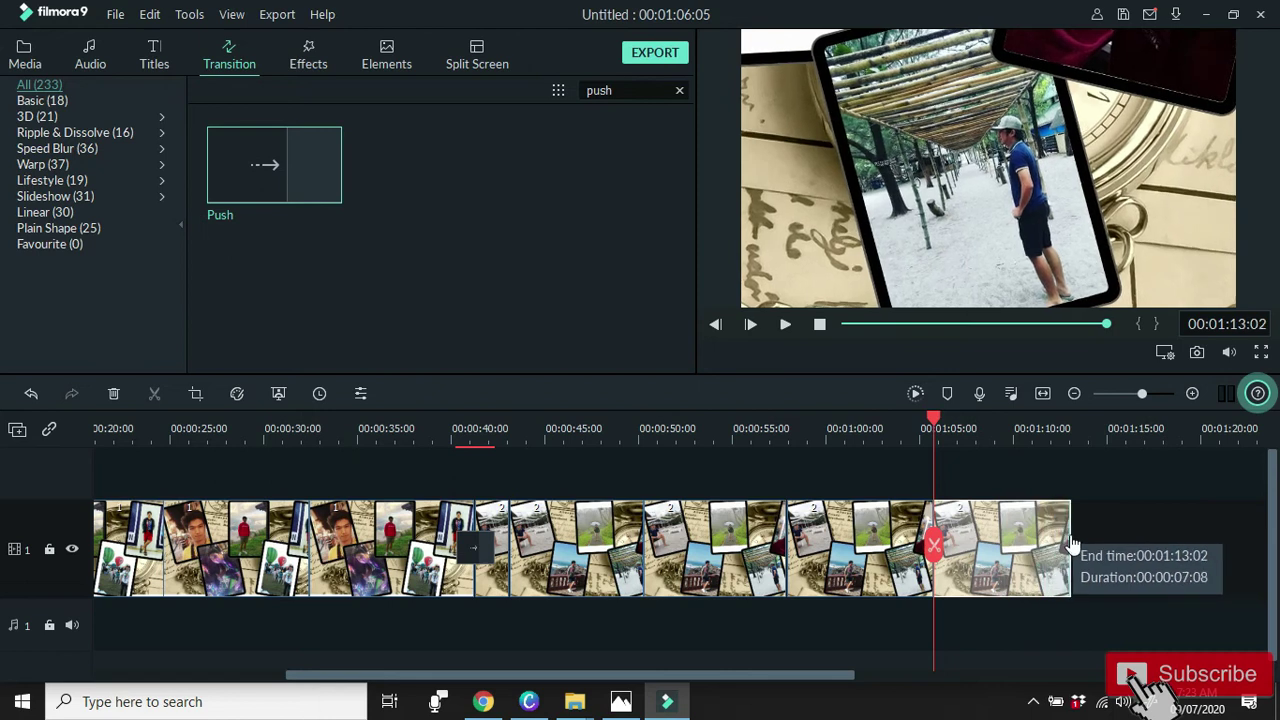
drag(933, 428, 952, 428)
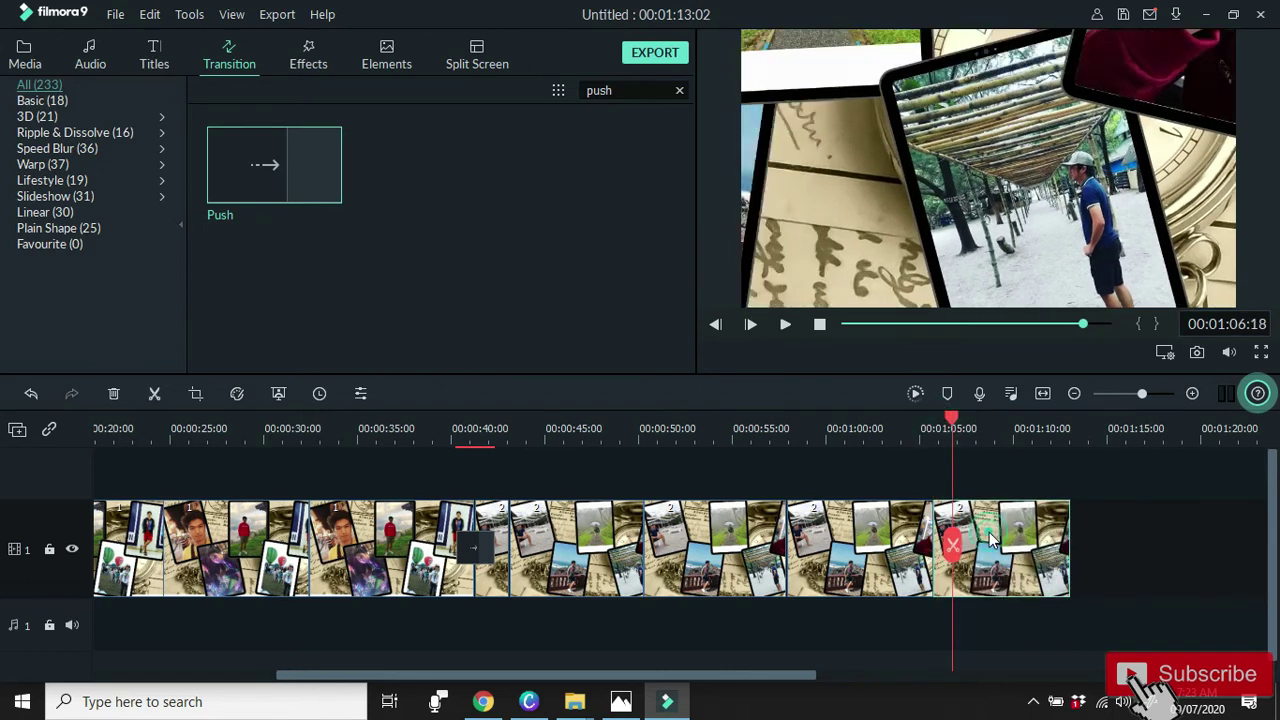
Swap the last clip's Pan & Zoom areas and apply the end frame over the upper-middle umbrella photo.
click(196, 395)
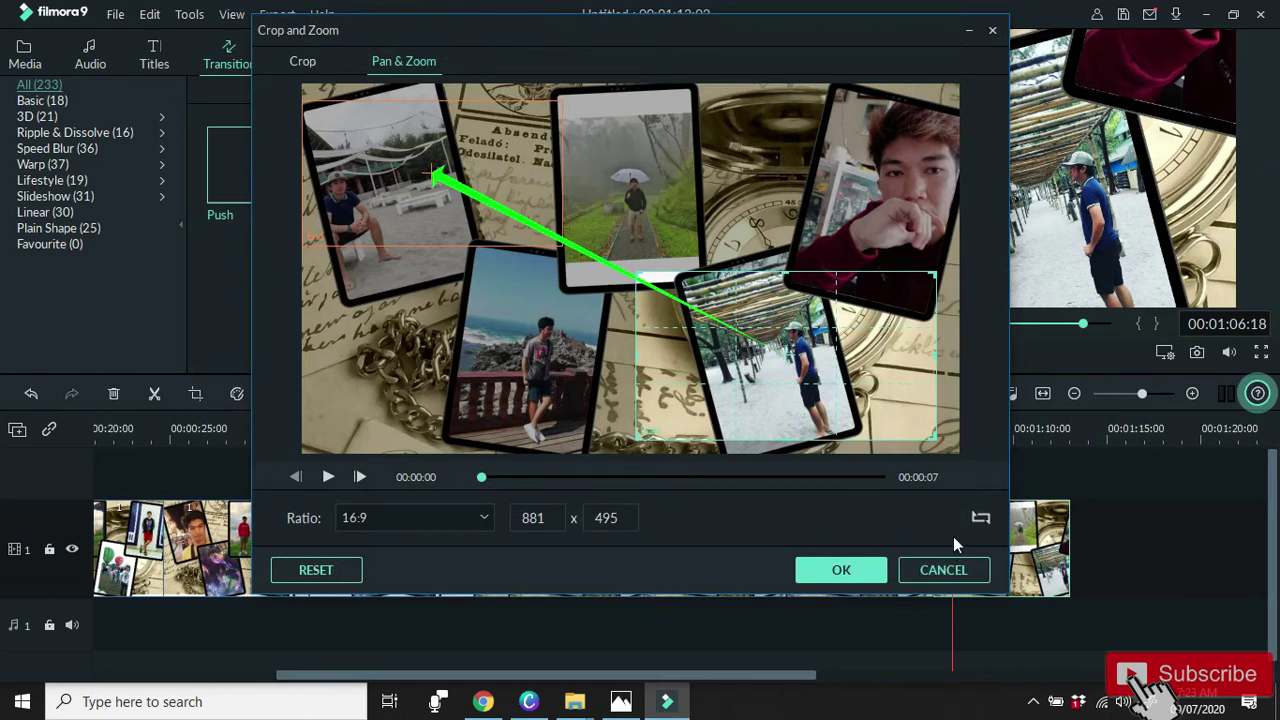
click(981, 519)
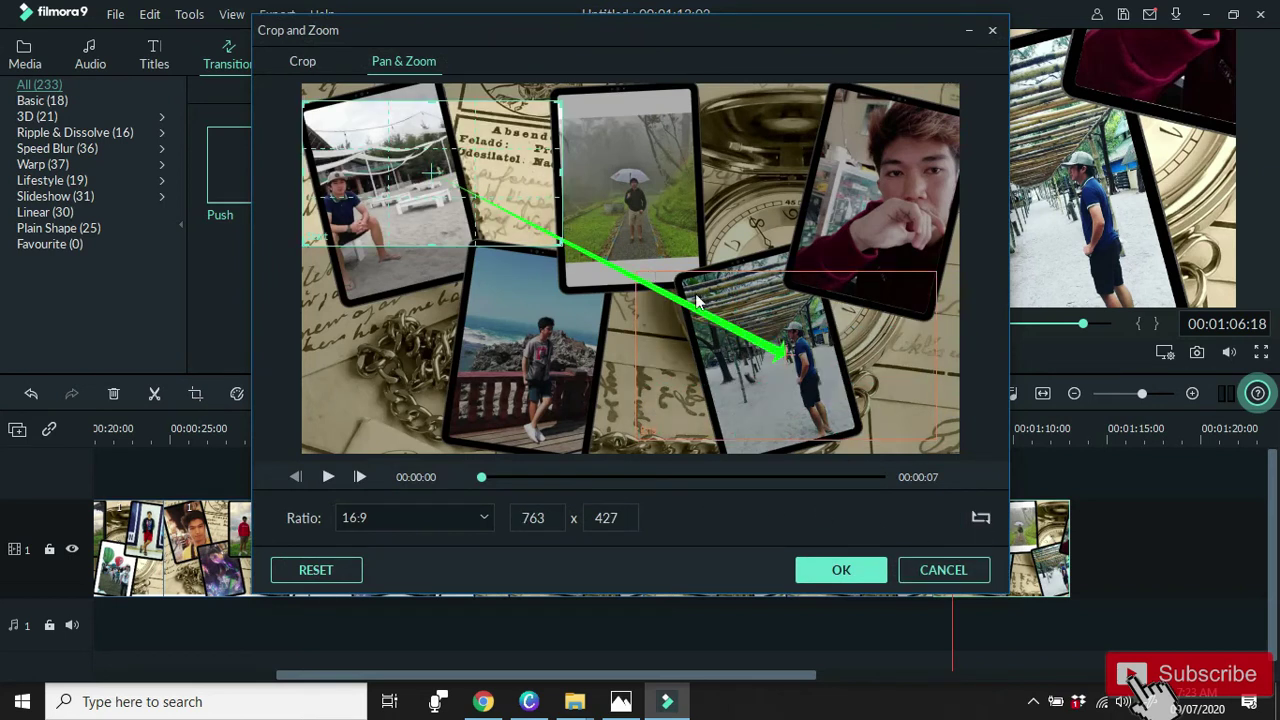
drag(782, 407, 645, 226)
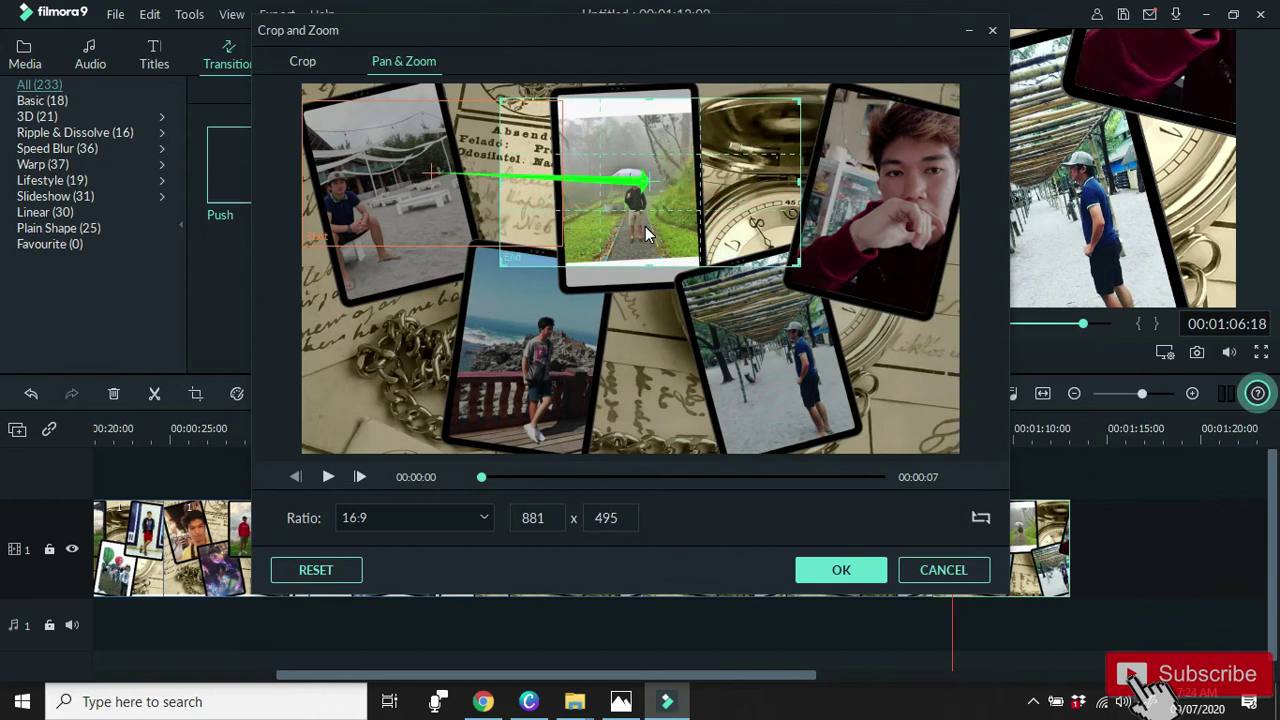
click(840, 572)
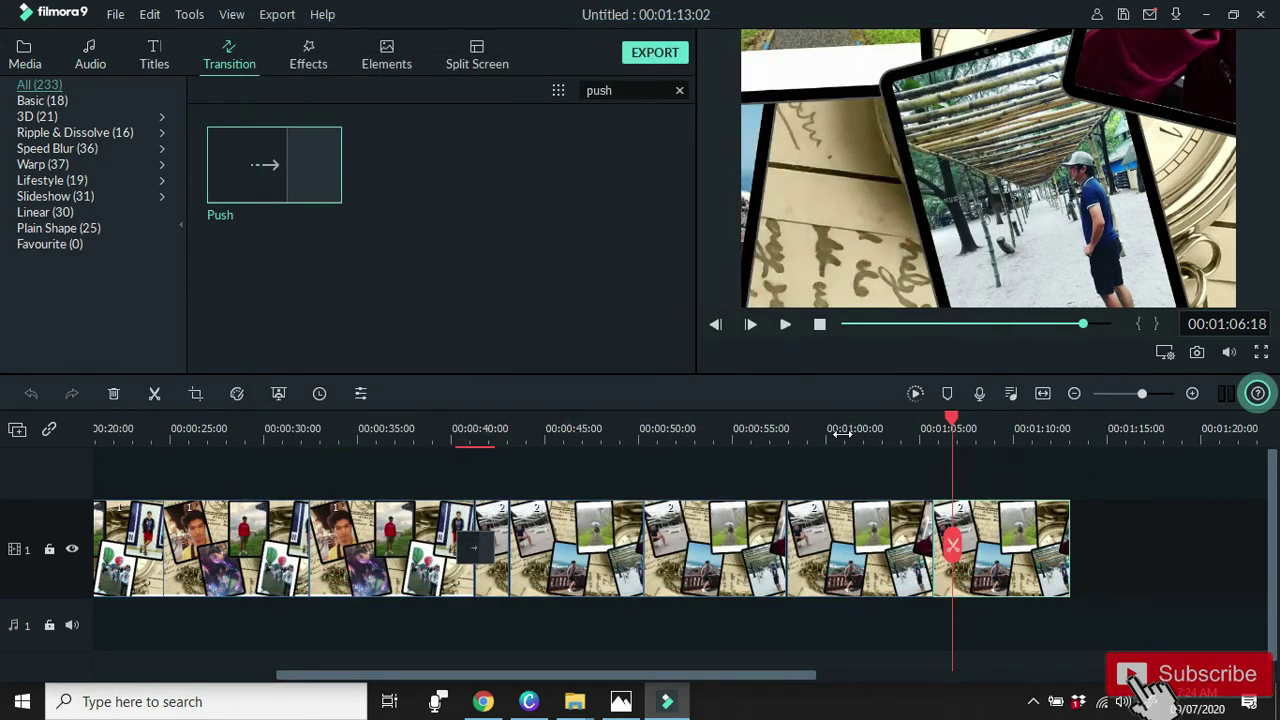
Extend the last clip to end at 00:01:14:02 and play it up to 00:01:13:05.
drag(1070, 547, 1088, 548)
click(785, 325)
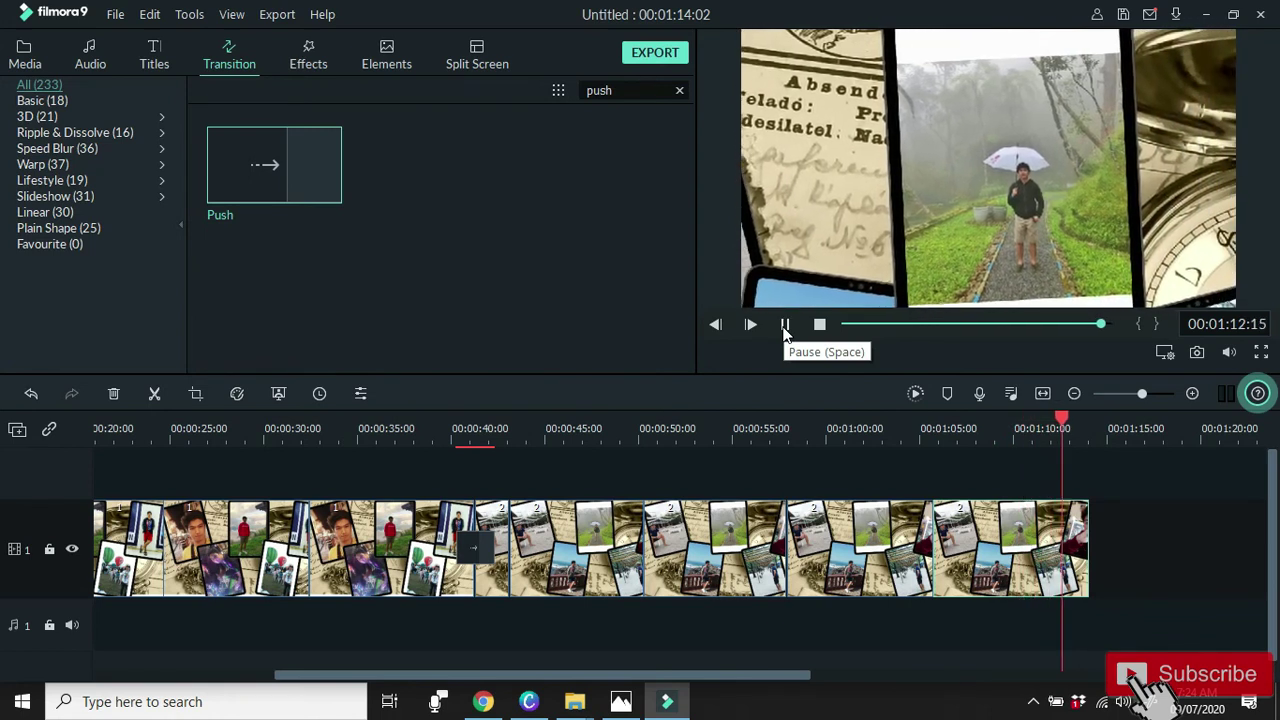
click(785, 330)
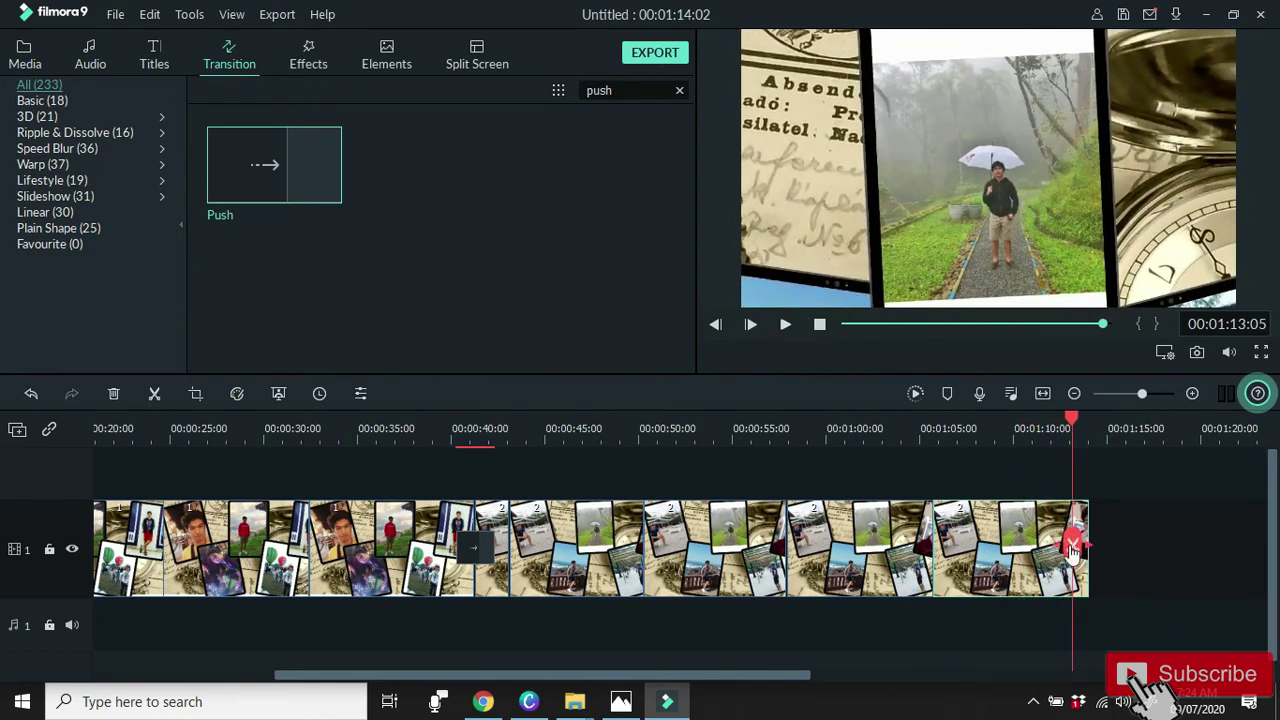
Split the last clip at 00:01:13:05 and extend its second part to end at 00:01:23:05.
click(974, 641)
drag(778, 685, 850, 680)
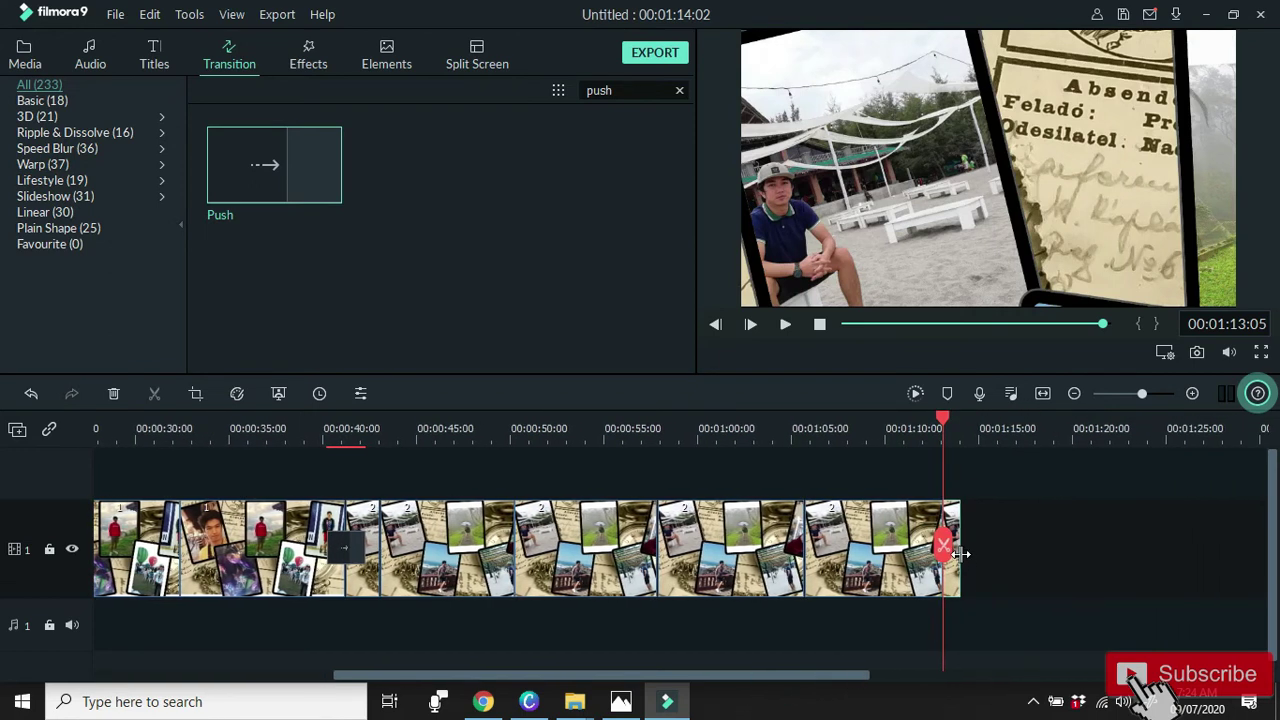
drag(960, 553, 1142, 582)
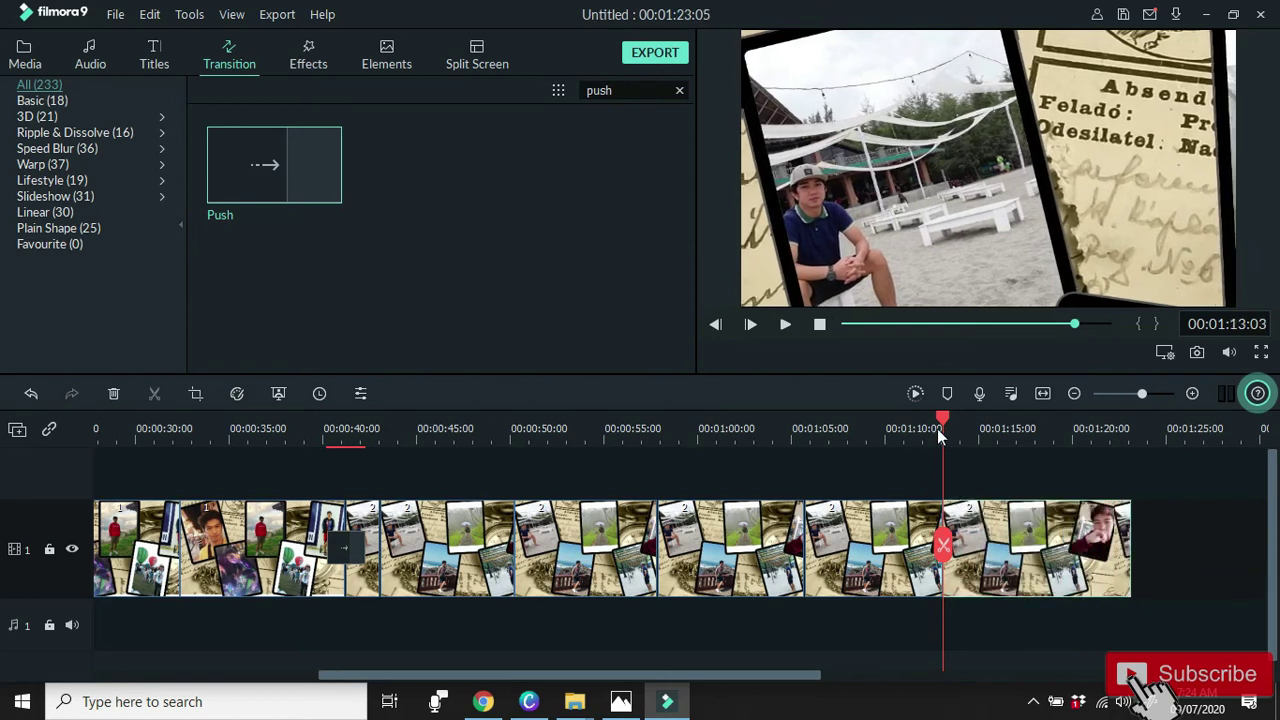
drag(943, 420, 970, 420)
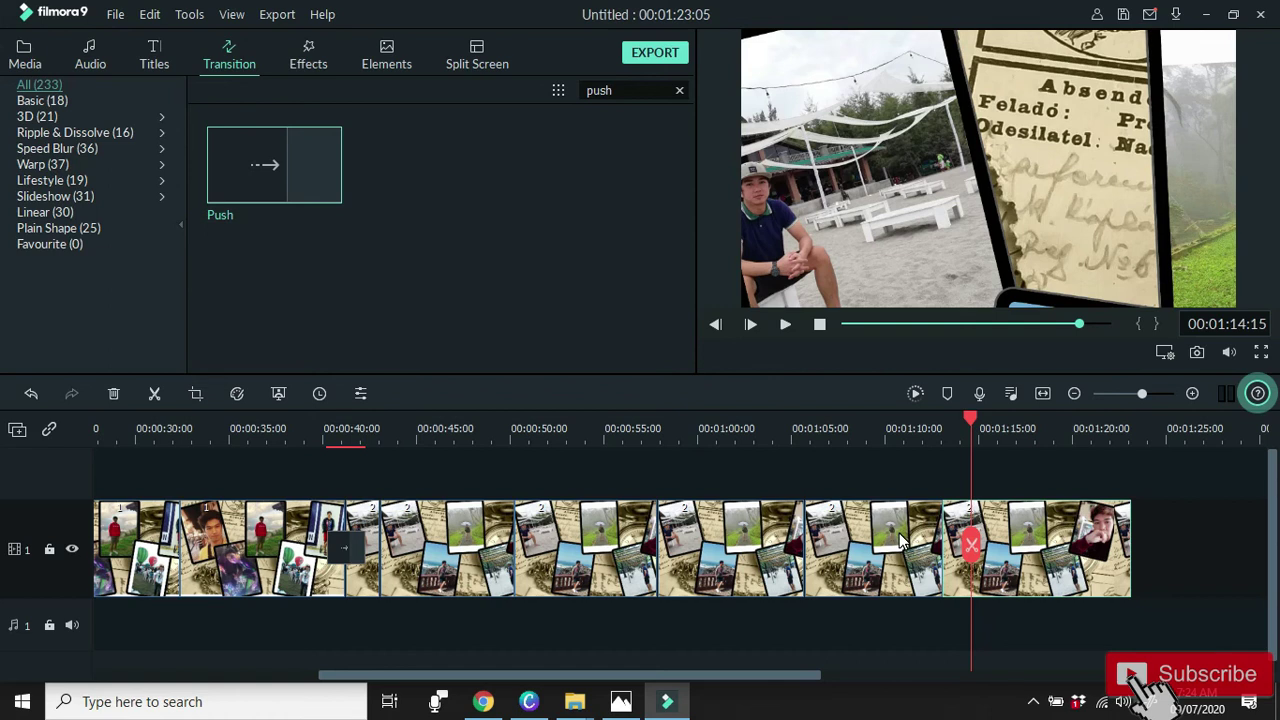
Open the last clip's Pan & Zoom settings and position the start frame over the upper-middle umbrella photo.
click(206, 394)
click(198, 394)
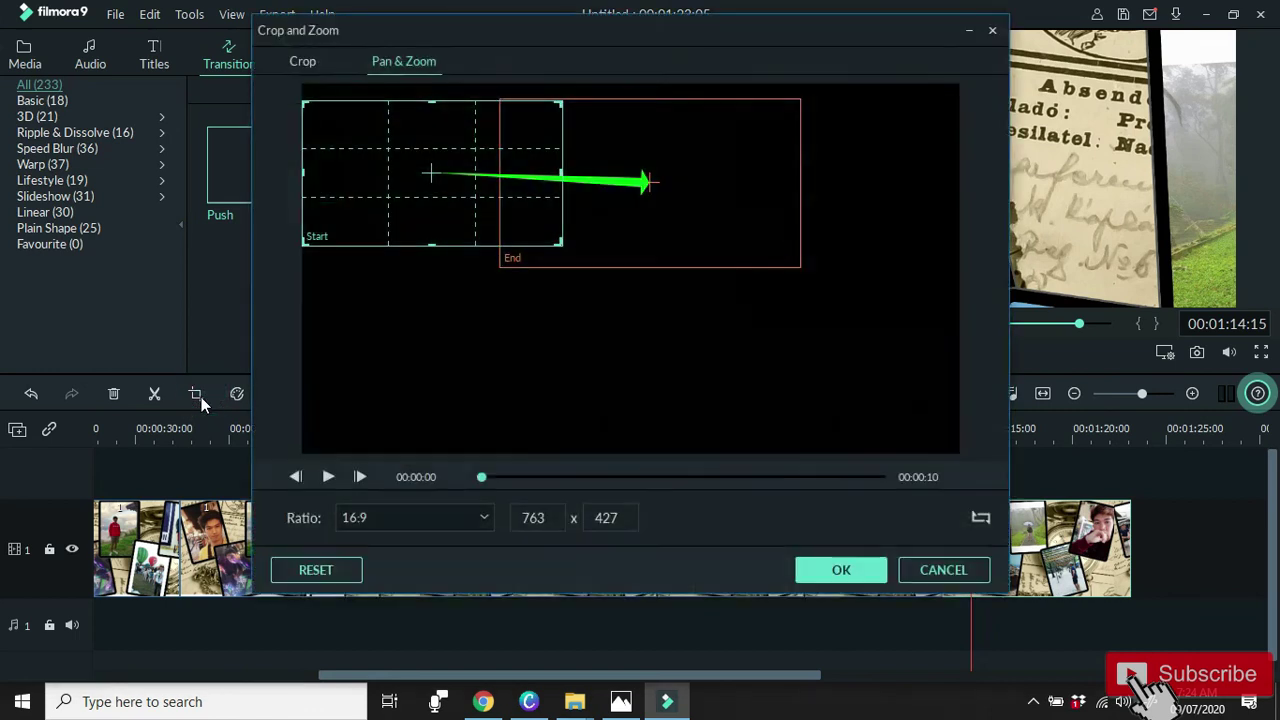
click(981, 519)
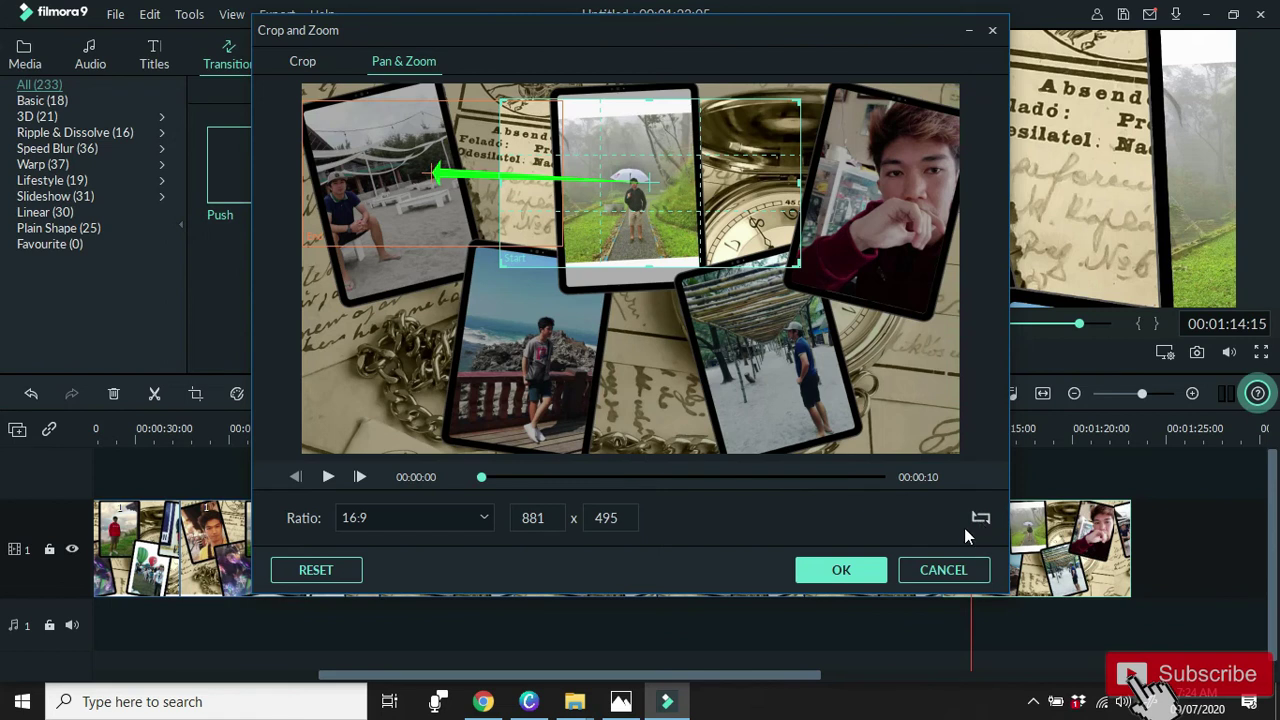
mouse_move(560, 248)
mouse_down()
mouse_move(470, 315)
mouse_move(634, 263)
mouse_move(563, 249)
mouse_move(572, 240)
mouse_up()
click(558, 246)
click(980, 517)
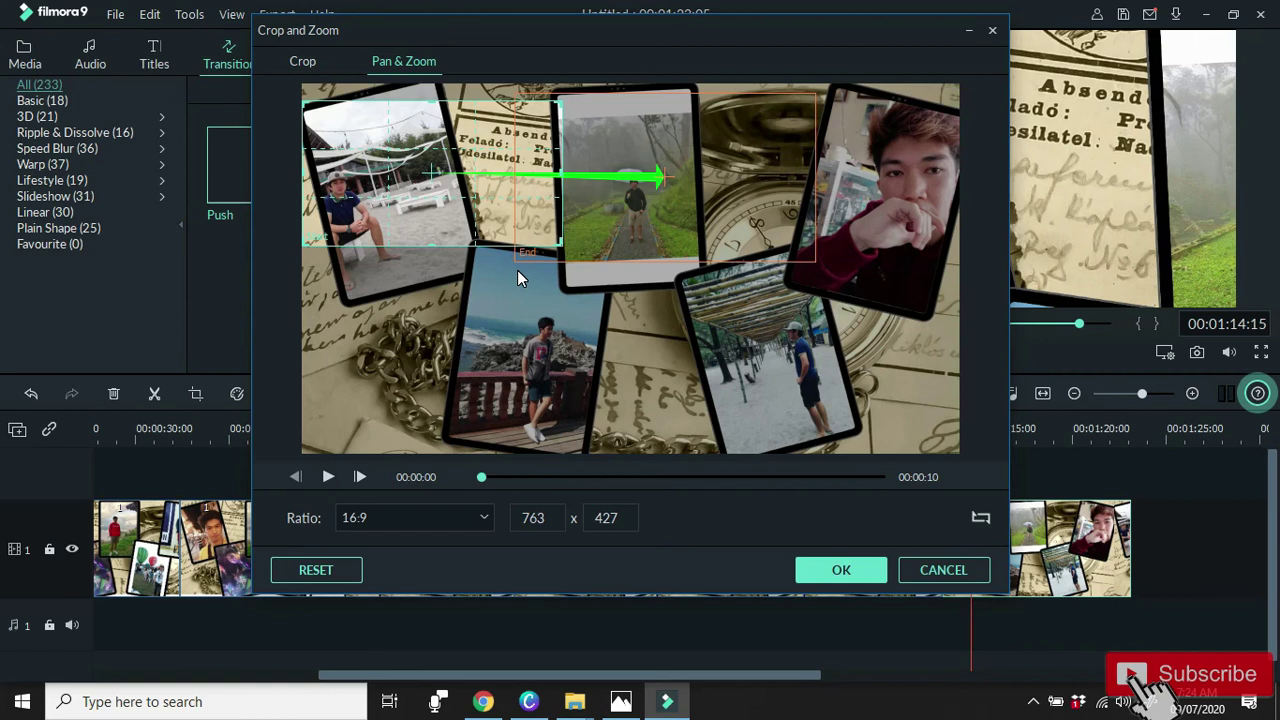
click(638, 225)
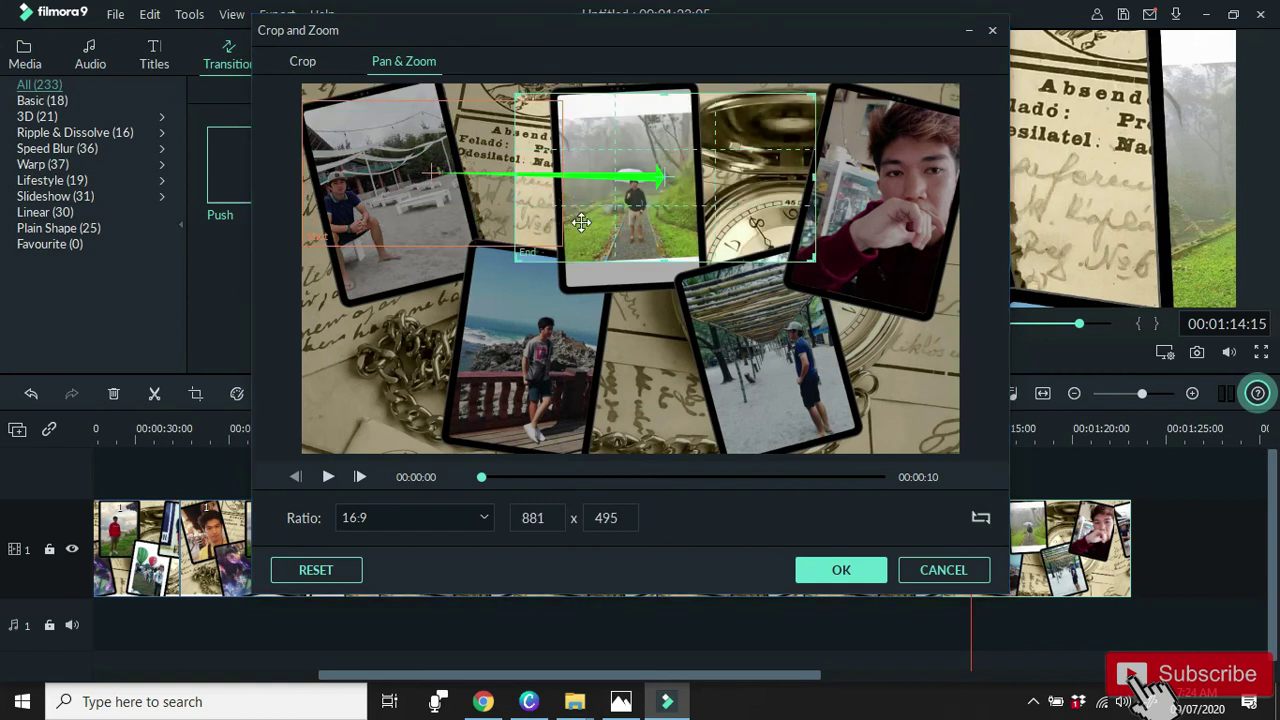
drag(477, 190, 645, 190)
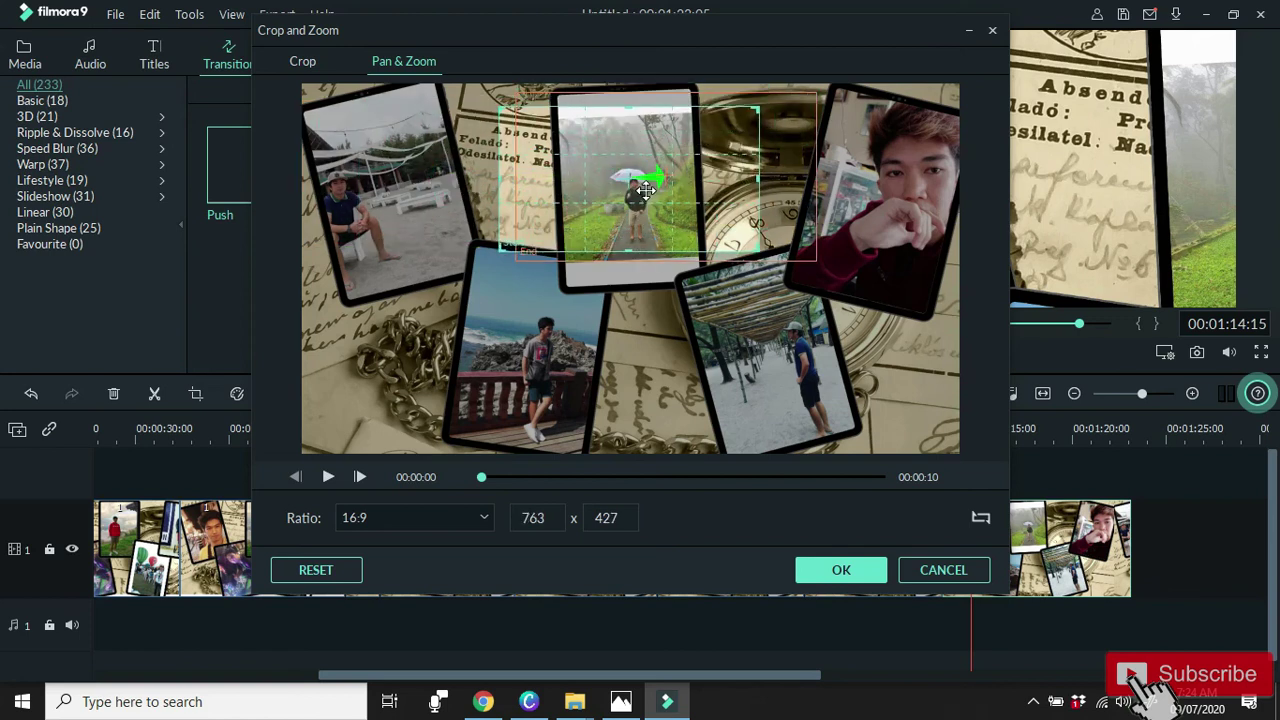
Enlarge the last clip's Pan & Zoom end frame to cover the whole collage, then apply and play the clip.
click(652, 256)
drag(519, 256, 291, 441)
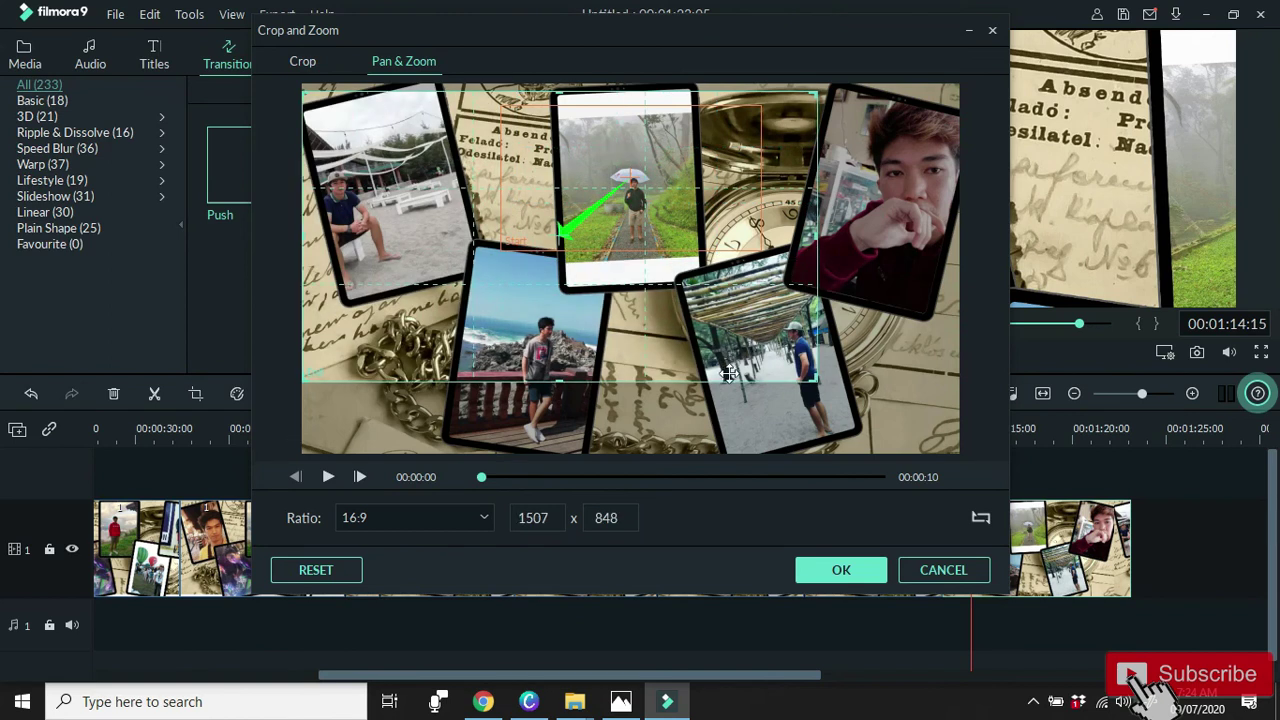
drag(564, 378, 576, 464)
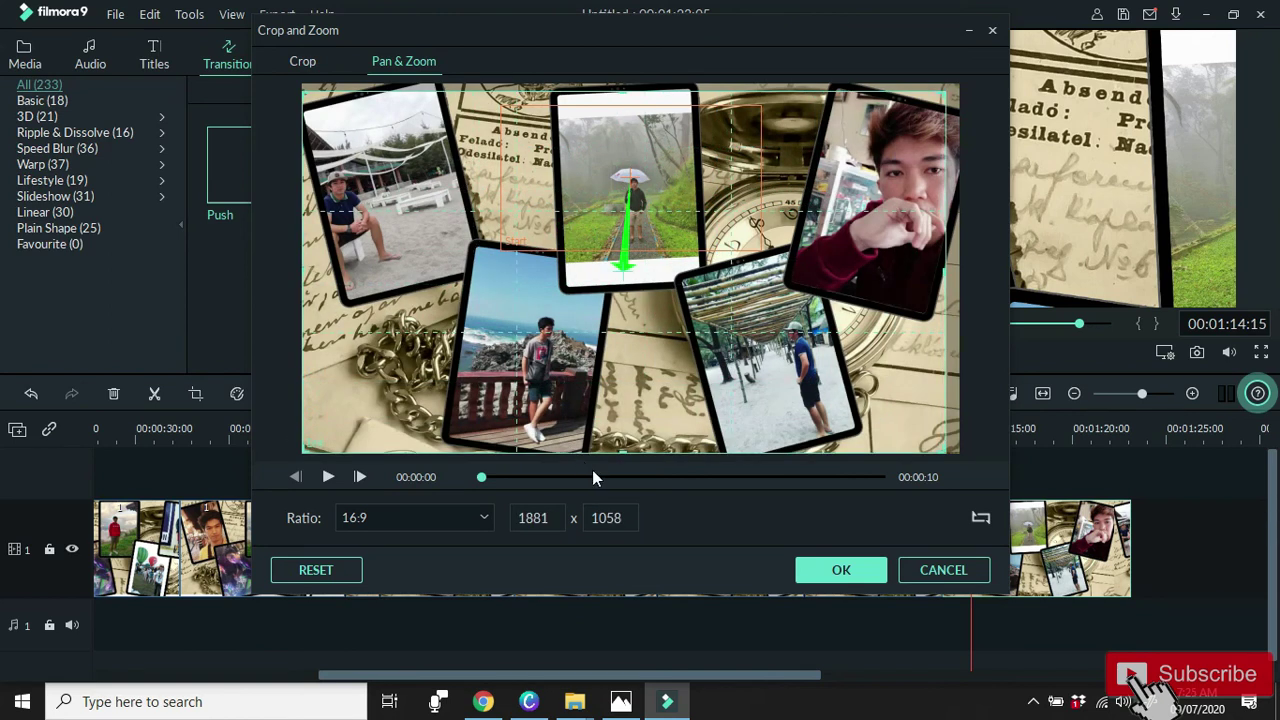
drag(943, 97, 969, 80)
click(846, 569)
click(785, 326)
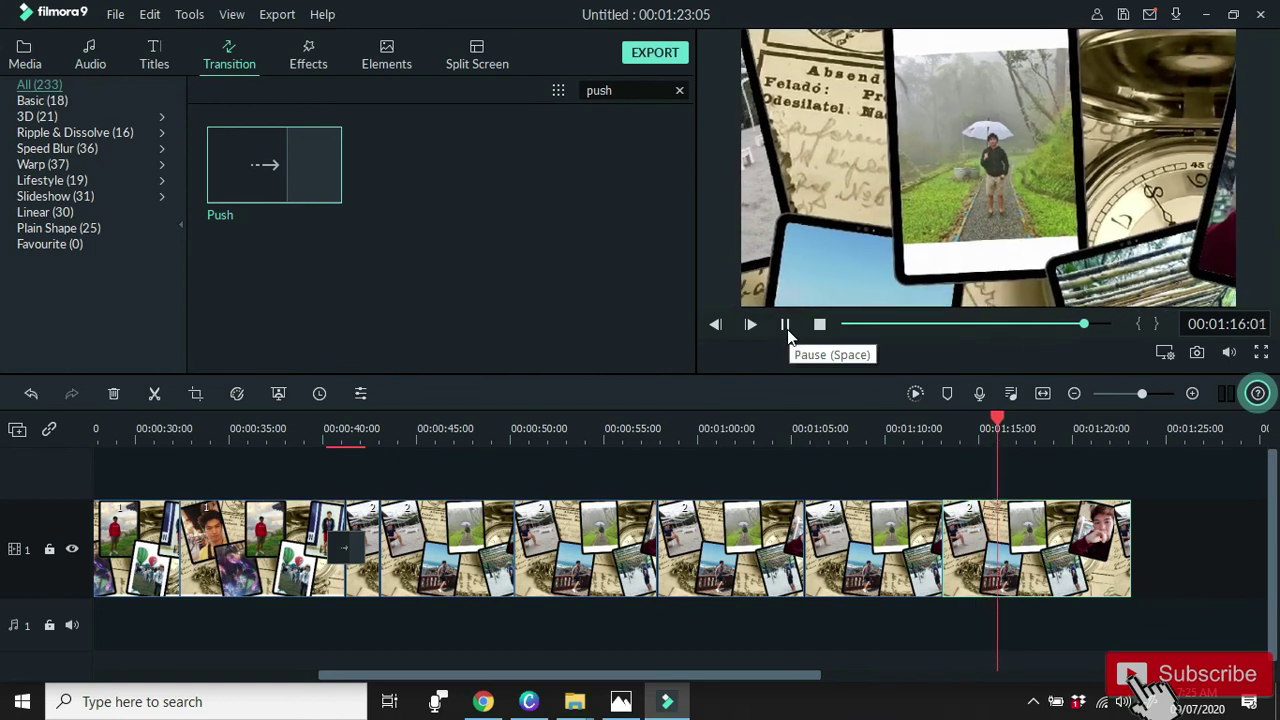